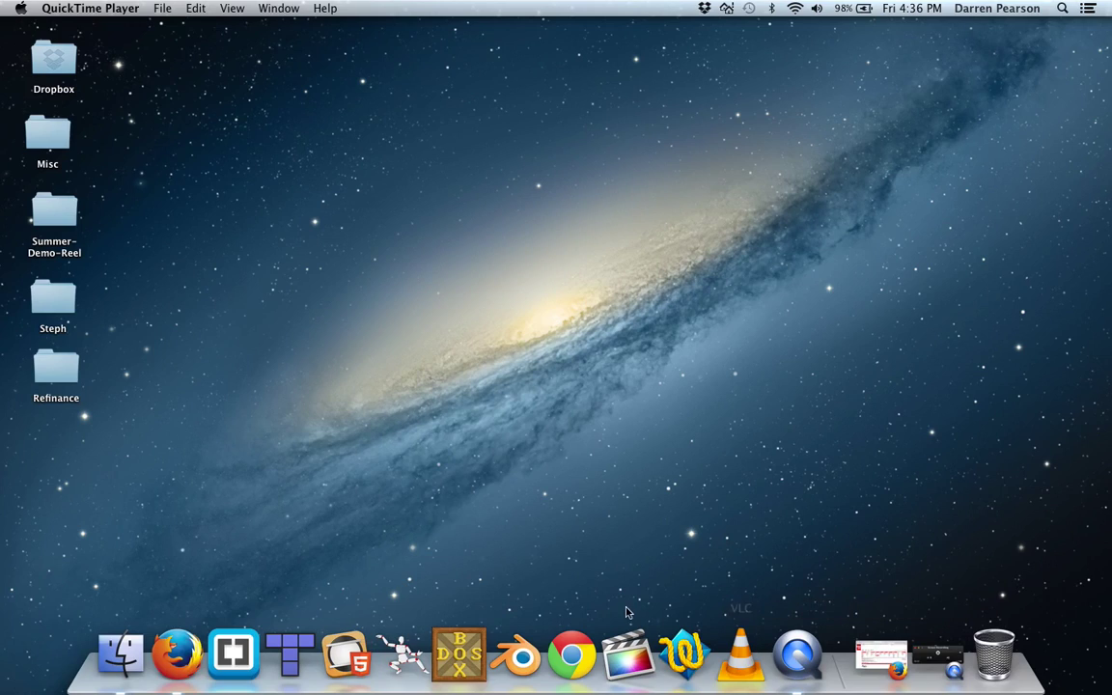
Launch Hype 3, hide the Scenes list, and view then close the About Hype window.
{"action": "left_click", "coordinate": [361, 657]}
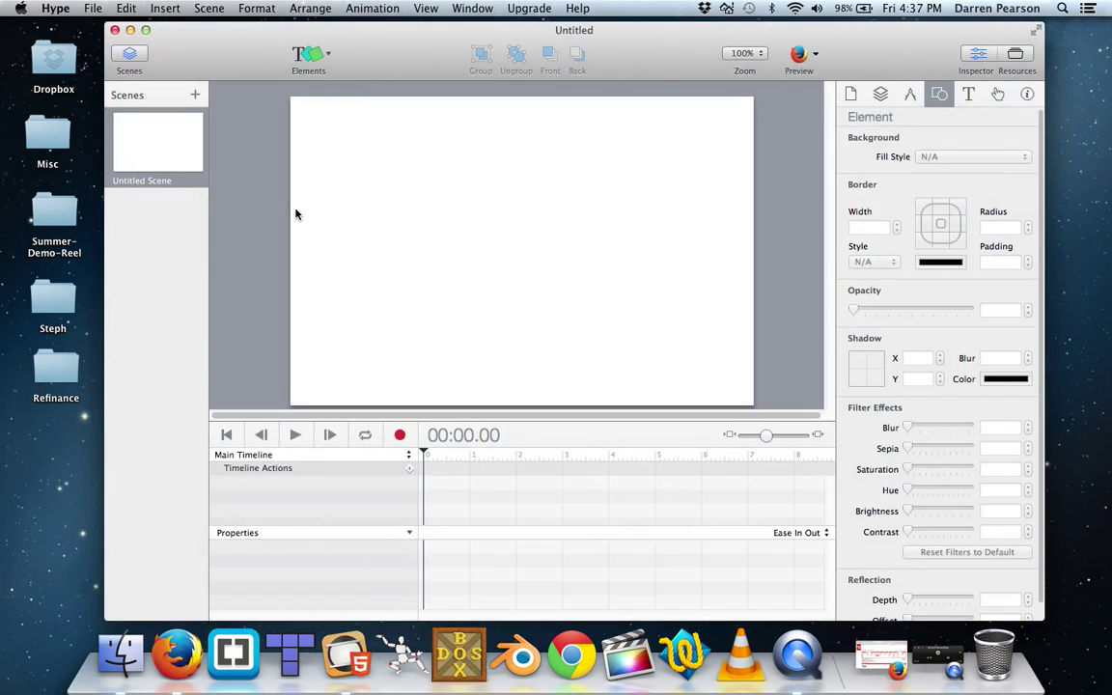
{"action": "left_click", "coordinate": [121, 52]}
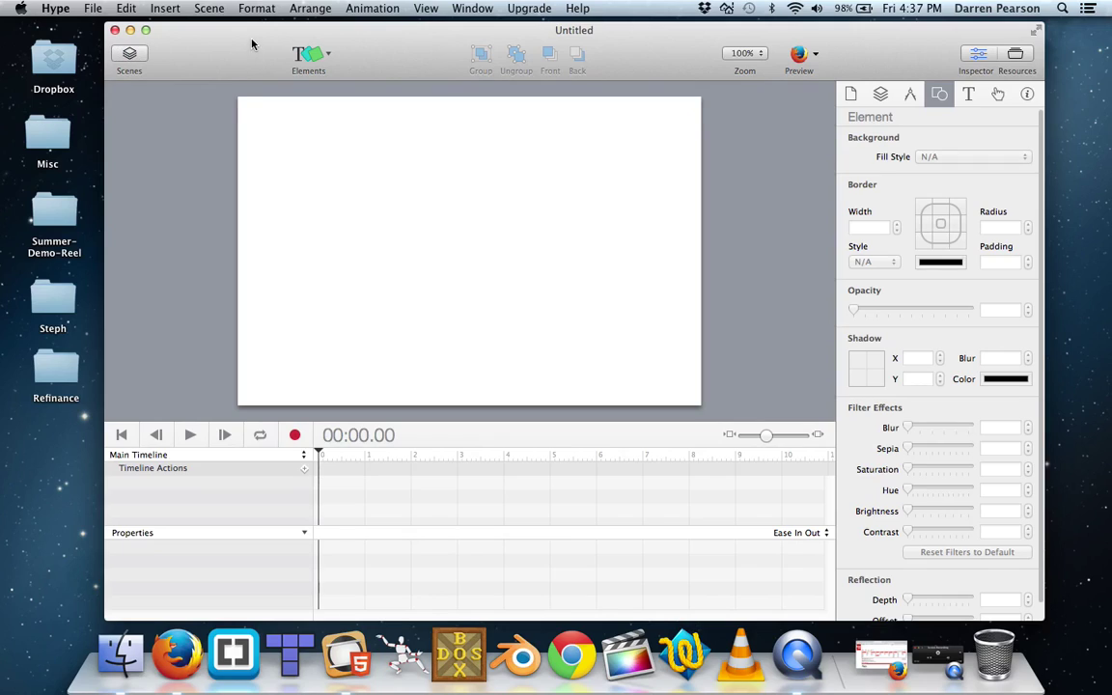
{"action": "left_click", "coordinate": [93, 9]}
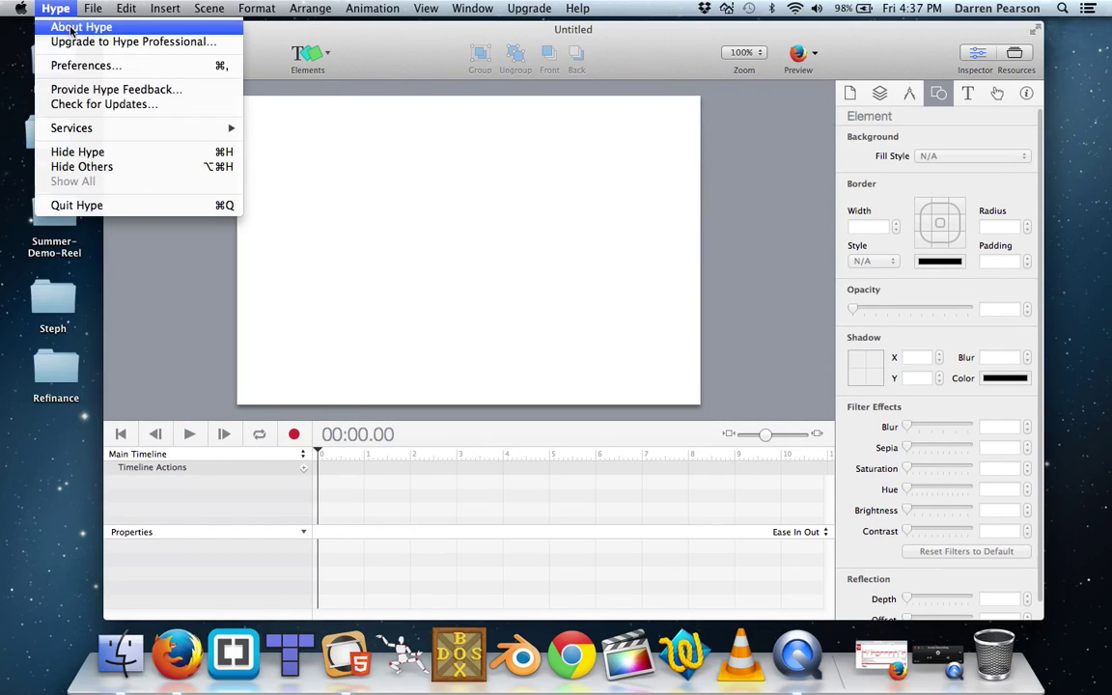
{"action": "left_click", "coordinate": [64, 26]}
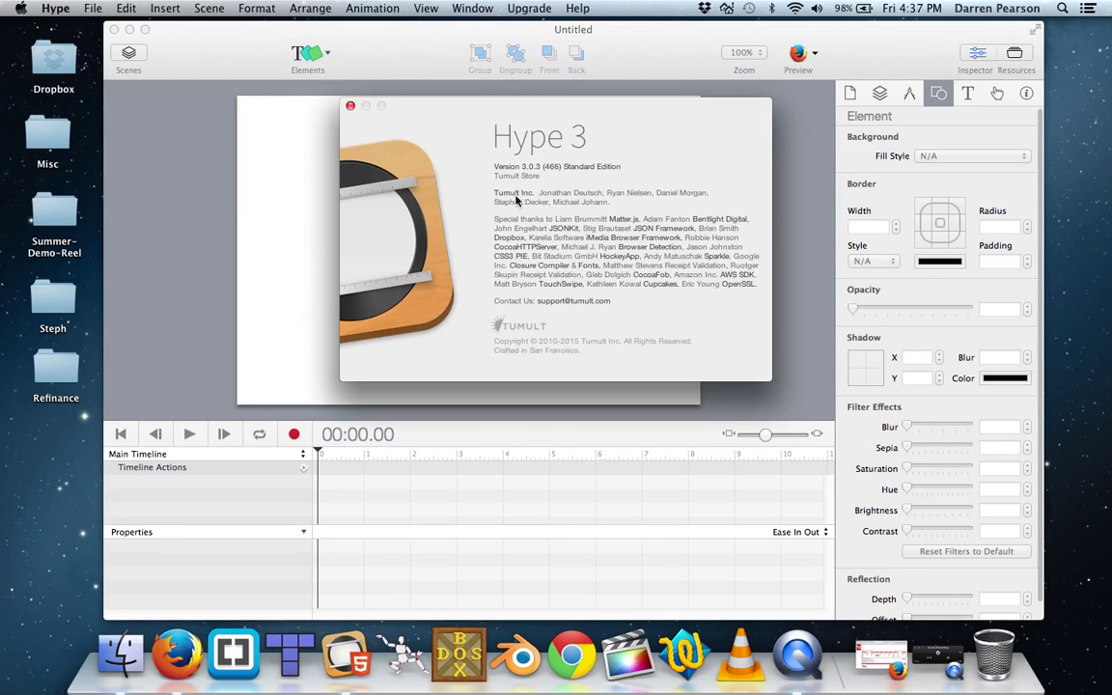
{"action": "left_click", "coordinate": [351, 106]}
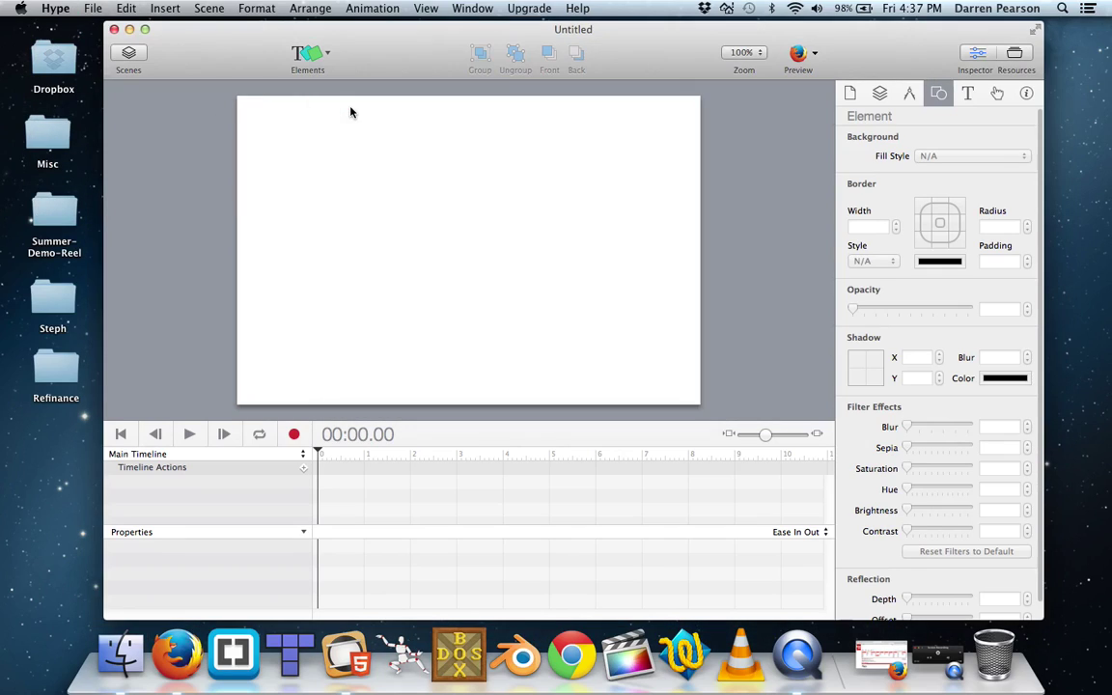
In the Text inspector, open Add More Fonts with Google Fonts as the source, then minimize Hype.
{"action": "left_click", "coordinate": [967, 93]}
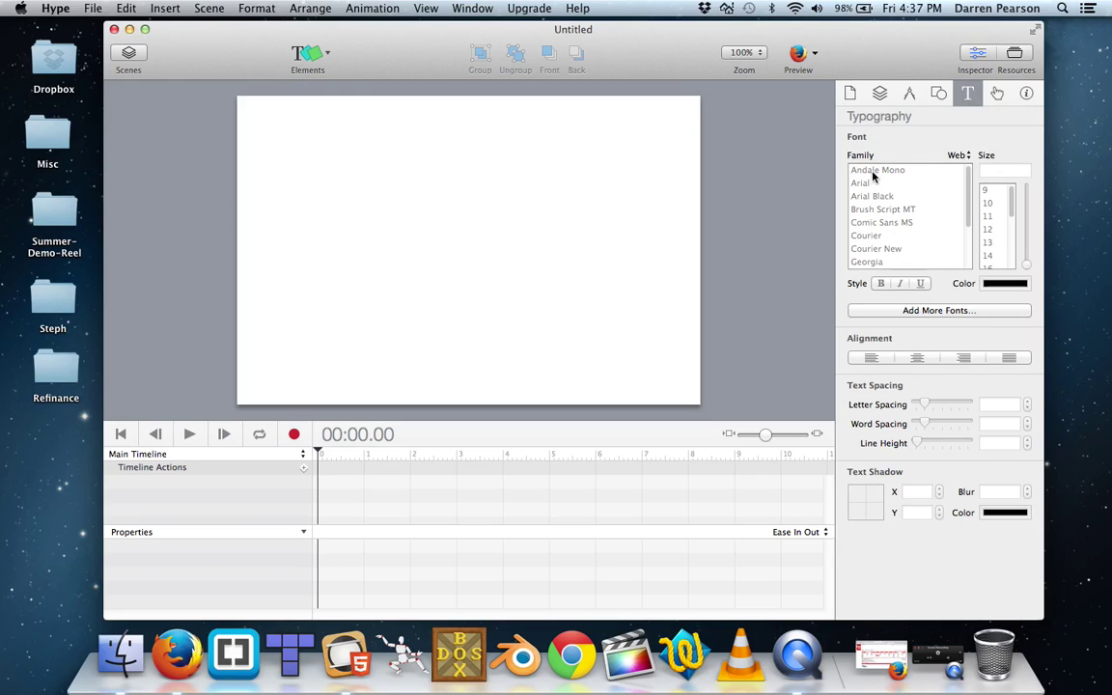
{"action": "left_click", "coordinate": [899, 312]}
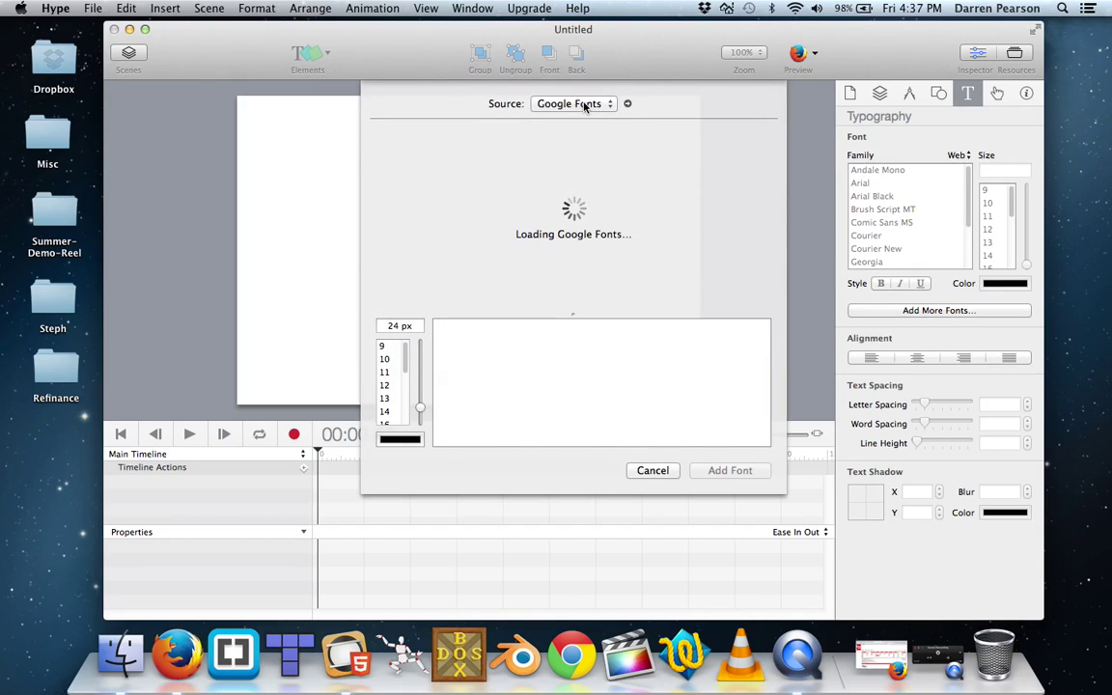
{"action": "left_click", "coordinate": [583, 104]}
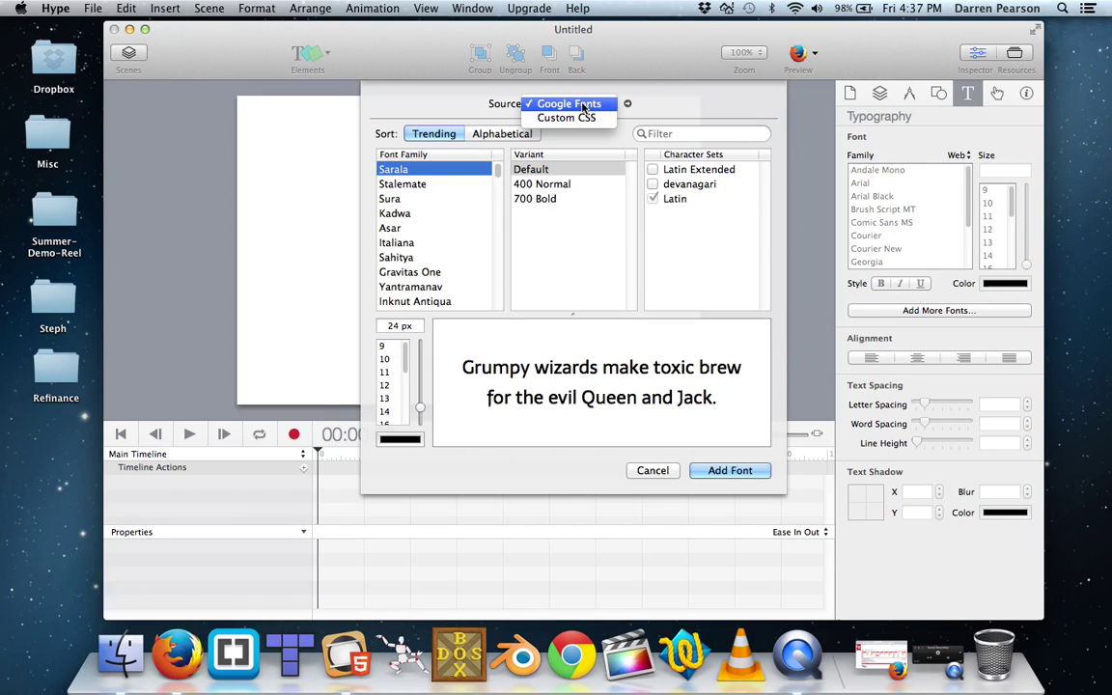
{"action": "left_click", "coordinate": [583, 105]}
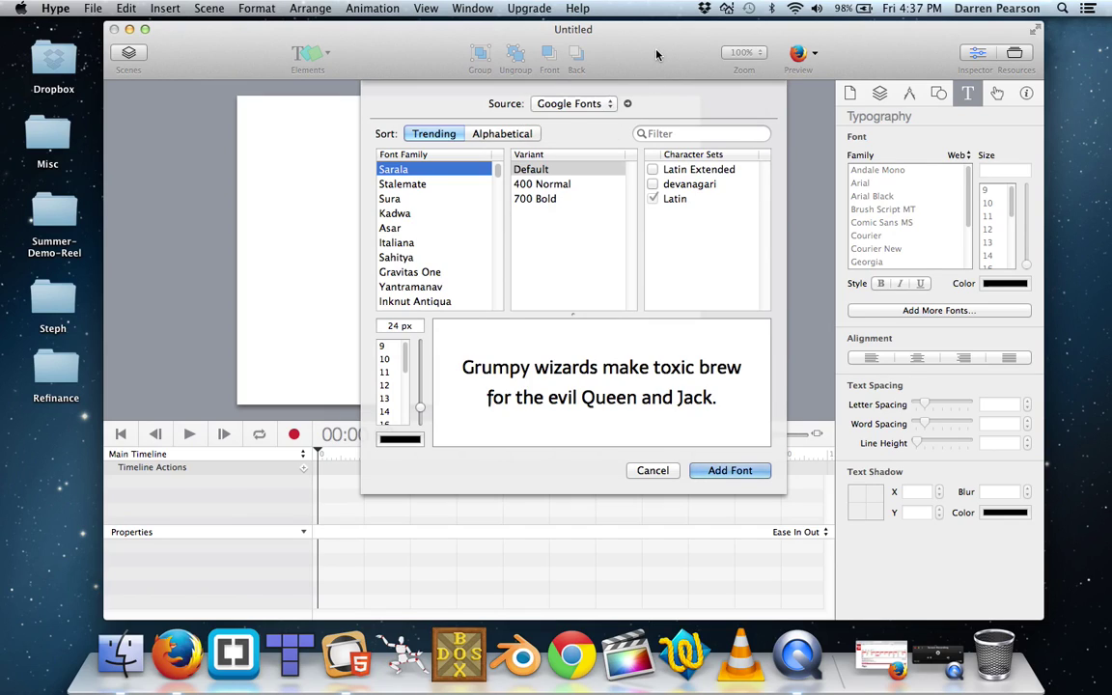
{"action": "left_click", "coordinate": [130, 29]}
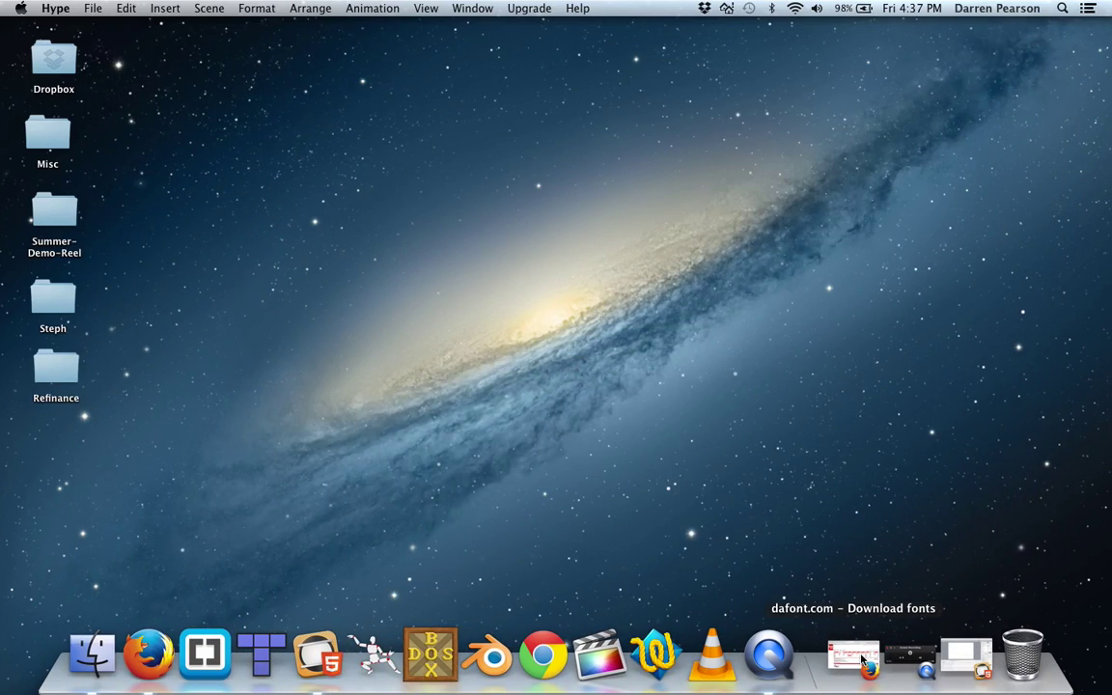
Search dafont for 'blade runner', download it, unpack with Archive Utility, and close the tab.
{"action": "left_click", "coordinate": [863, 660]}
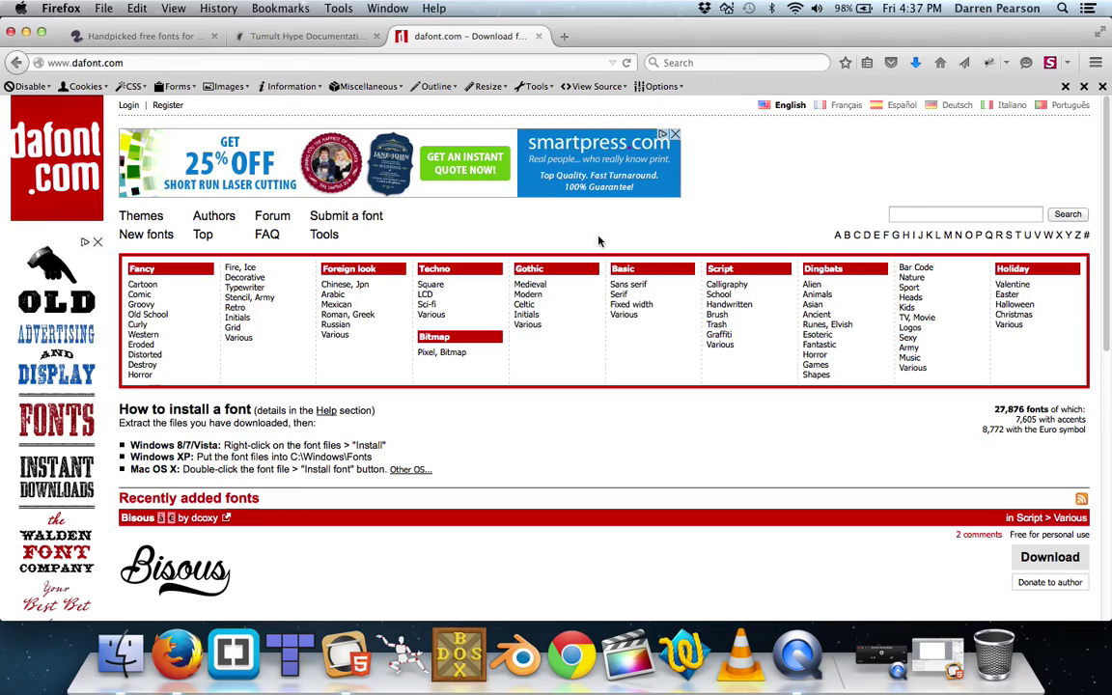
{"action": "left_click", "coordinate": [964, 213]}
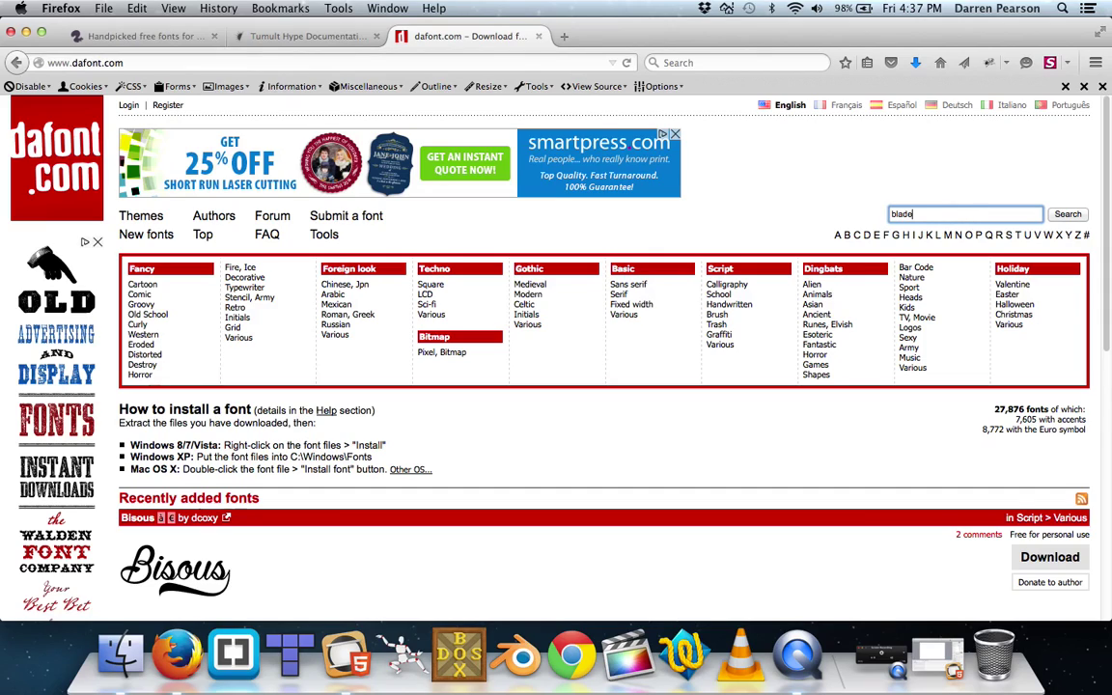
{"action": "type", "text": "blade runner"}
{"action": "key", "text": "Return"}
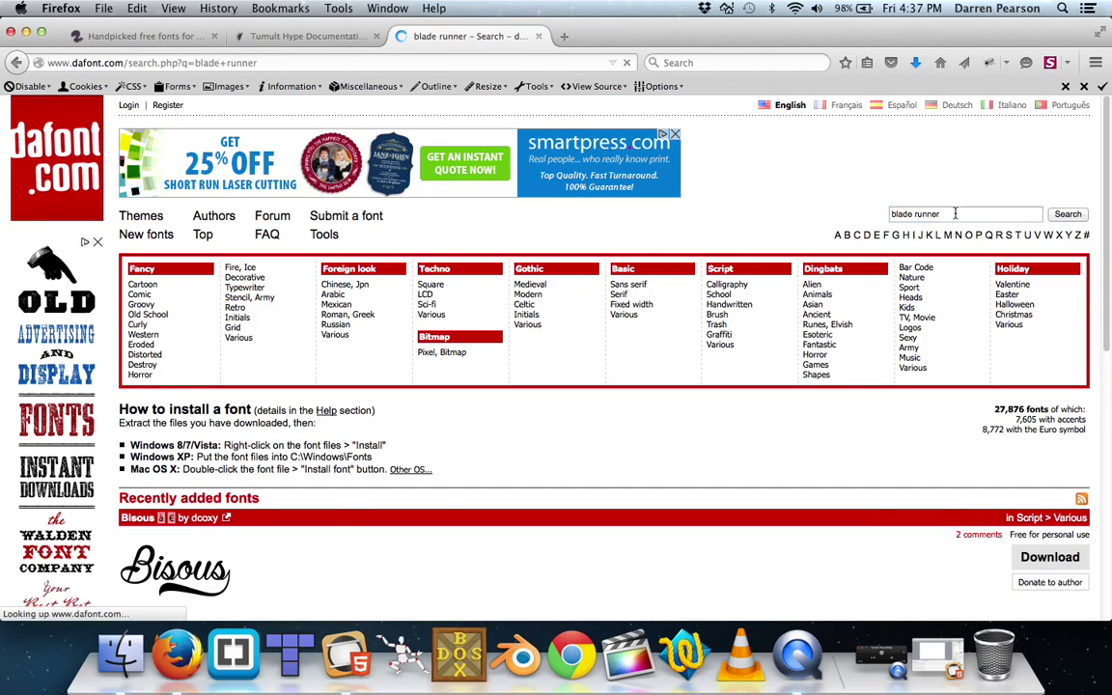
{"action": "scroll", "coordinate": [590, 474], "scroll_direction": "down", "scroll_amount": 4}
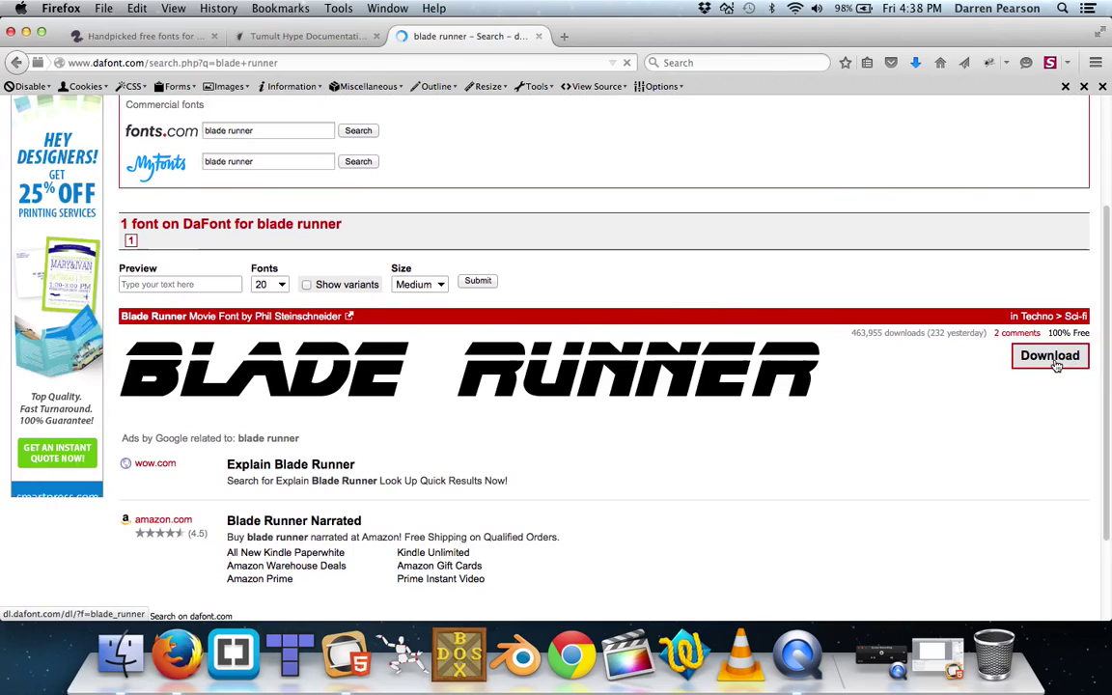
{"action": "left_click", "coordinate": [1052, 357]}
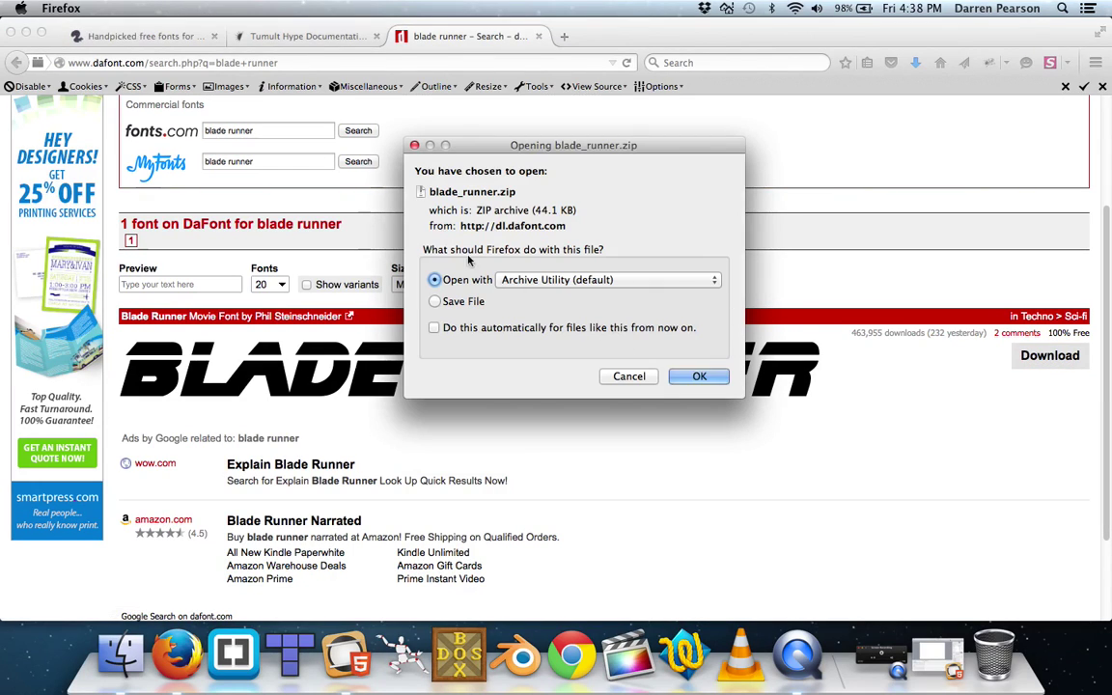
{"action": "left_click", "coordinate": [700, 378]}
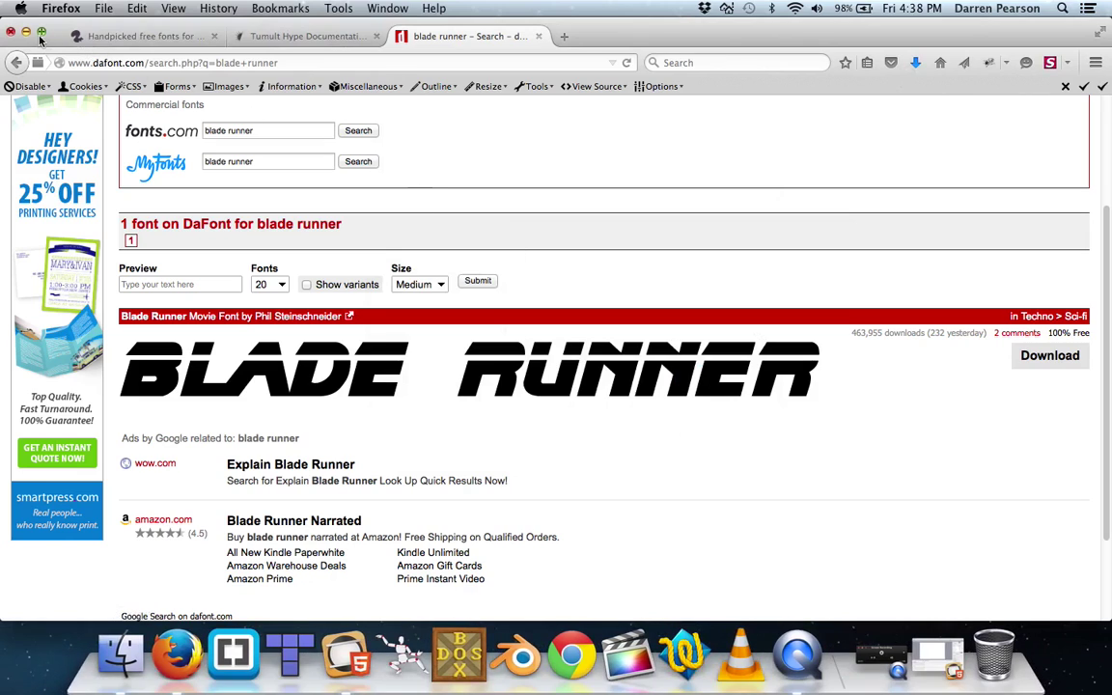
{"action": "key", "text": "super+w"}
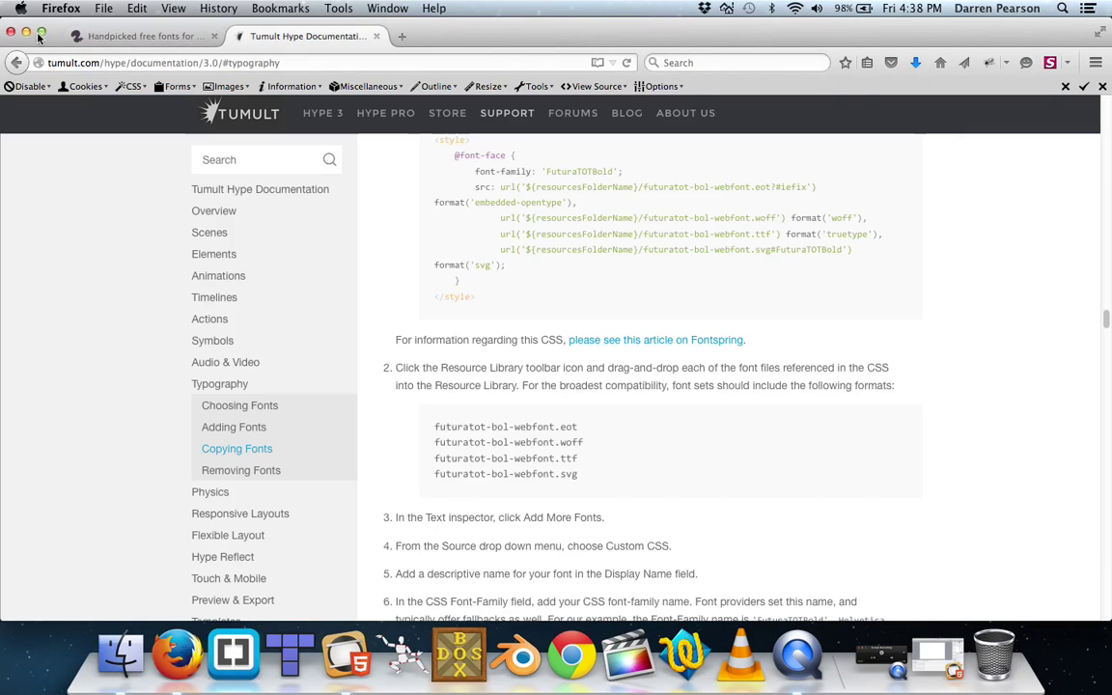
Trash the old blade_runner folder, unpack blade_runner.zip, and trash the zip.
{"action": "left_click", "coordinate": [26, 32]}
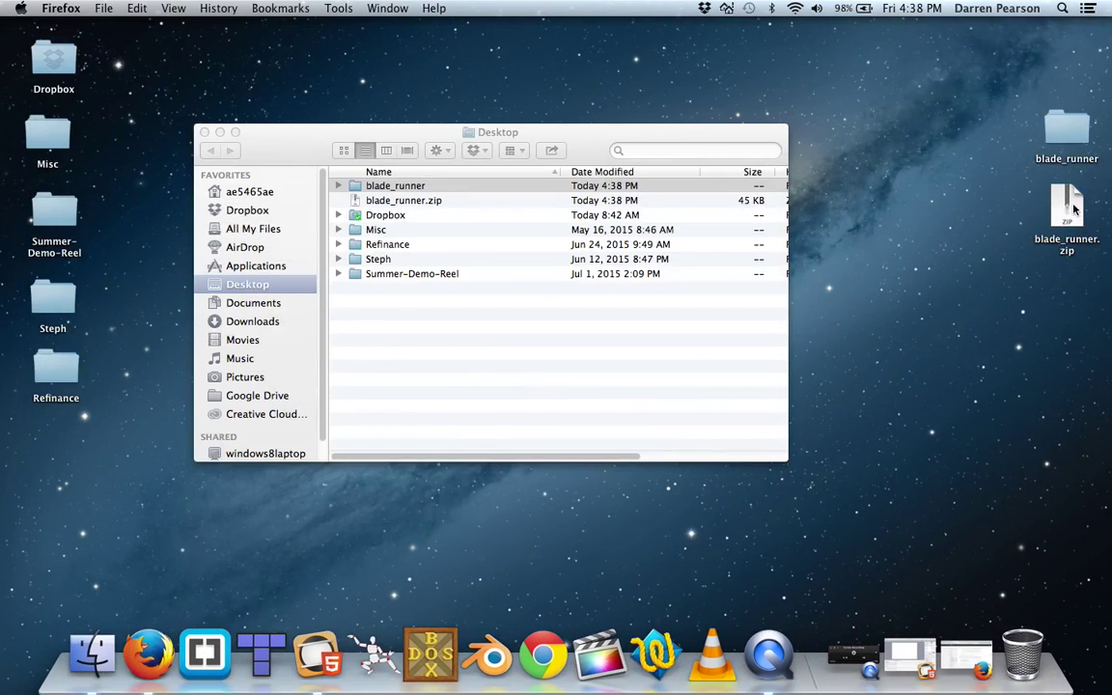
{"action": "left_click_drag", "start_coordinate": [1074, 127], "coordinate": [1024, 652]}
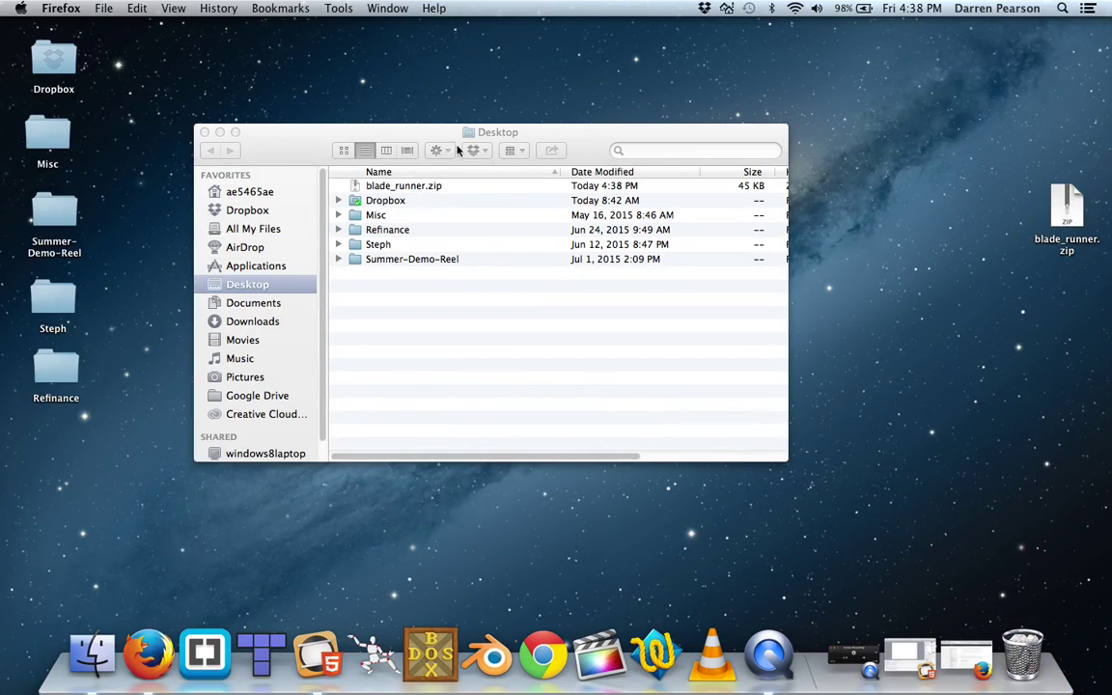
{"action": "double_click", "coordinate": [1076, 222]}
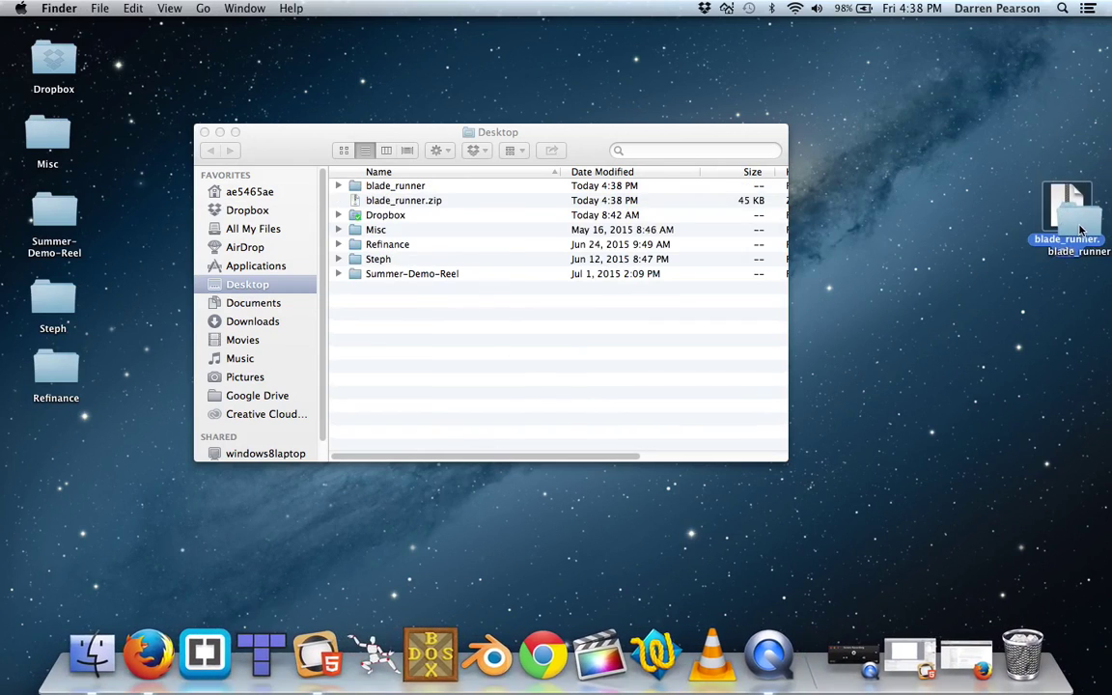
{"action": "left_click_drag", "start_coordinate": [1073, 196], "coordinate": [1021, 652]}
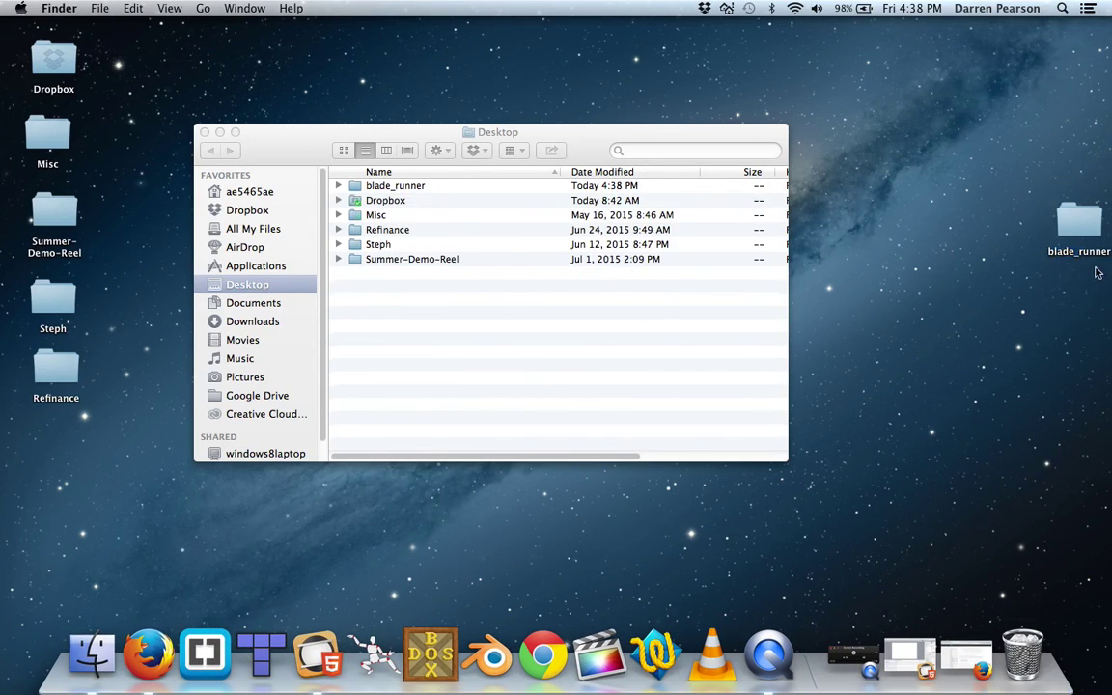
Open the new blade_runner folder and select BLADRMF_.TTF, then tidy away the Finder windows.
{"action": "double_click", "coordinate": [1079, 224]}
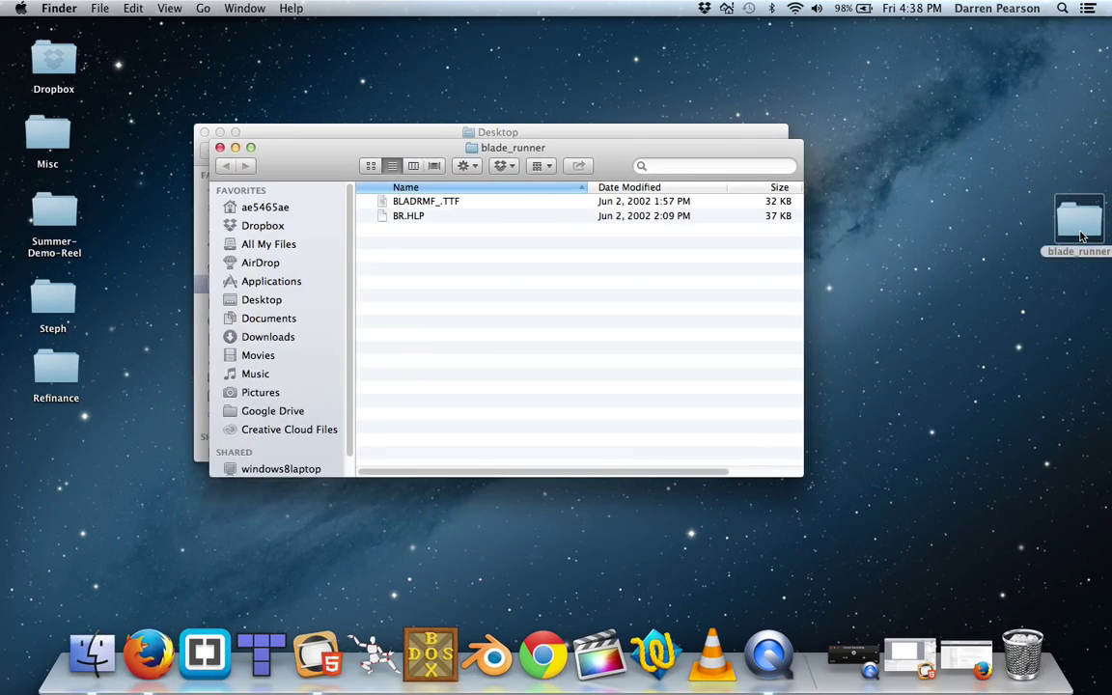
{"action": "left_click", "coordinate": [451, 203]}
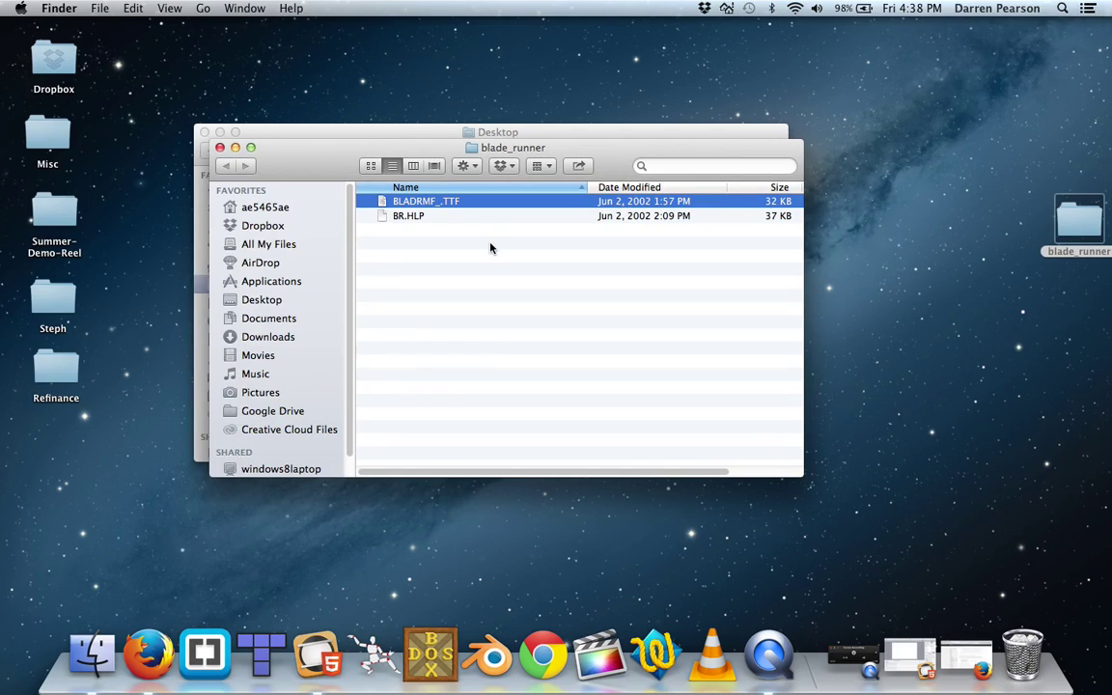
{"action": "left_click_drag", "start_coordinate": [402, 146], "coordinate": [661, 40]}
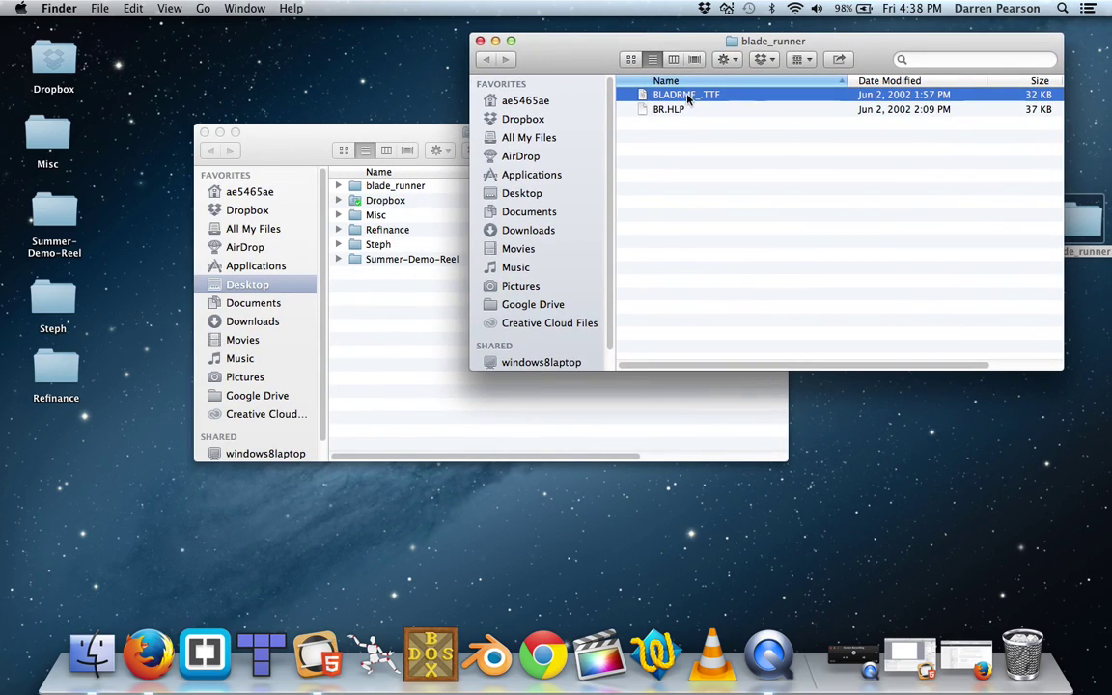
{"action": "left_click", "coordinate": [220, 135]}
Bring Firefox back to the Font Squirrel page and scroll down its homepage.
{"action": "left_click", "coordinate": [959, 653]}
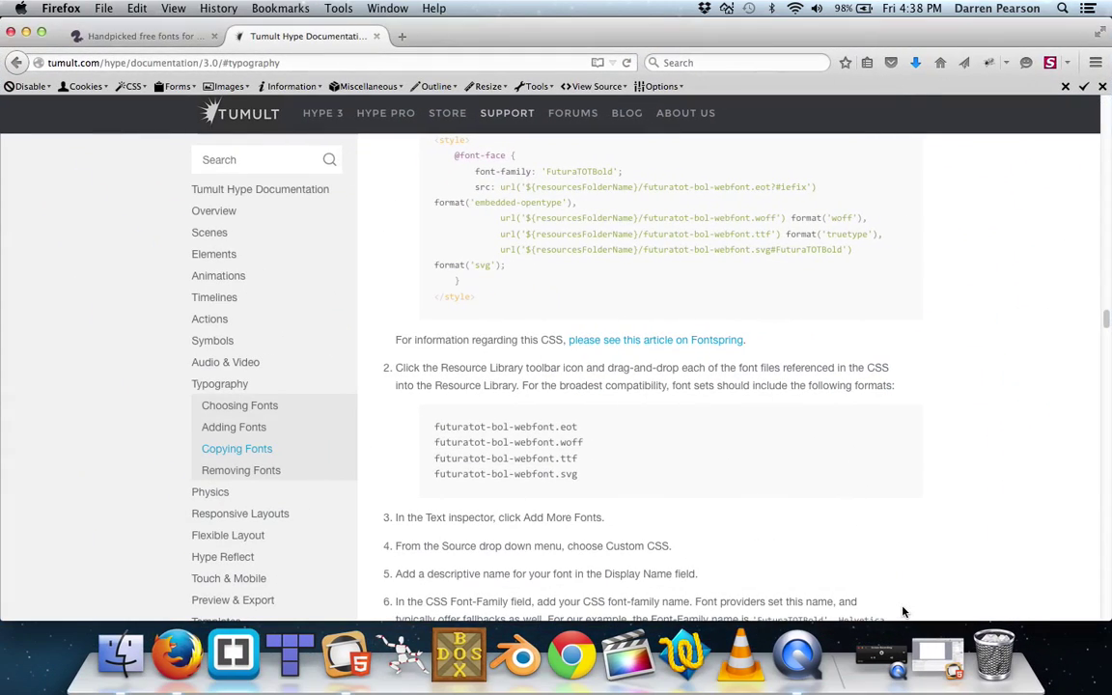
{"action": "left_click", "coordinate": [114, 37]}
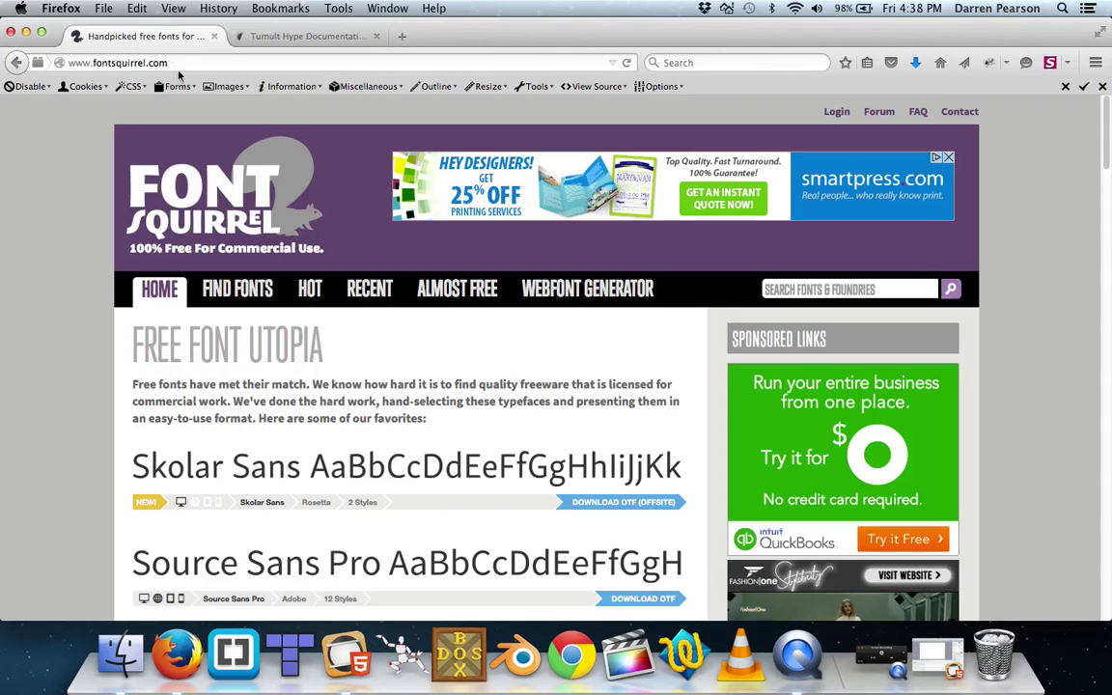
{"action": "scroll", "coordinate": [345, 414], "scroll_direction": "down", "scroll_amount": 1}
{"action": "scroll", "coordinate": [346, 414], "scroll_direction": "down", "scroll_amount": 10}
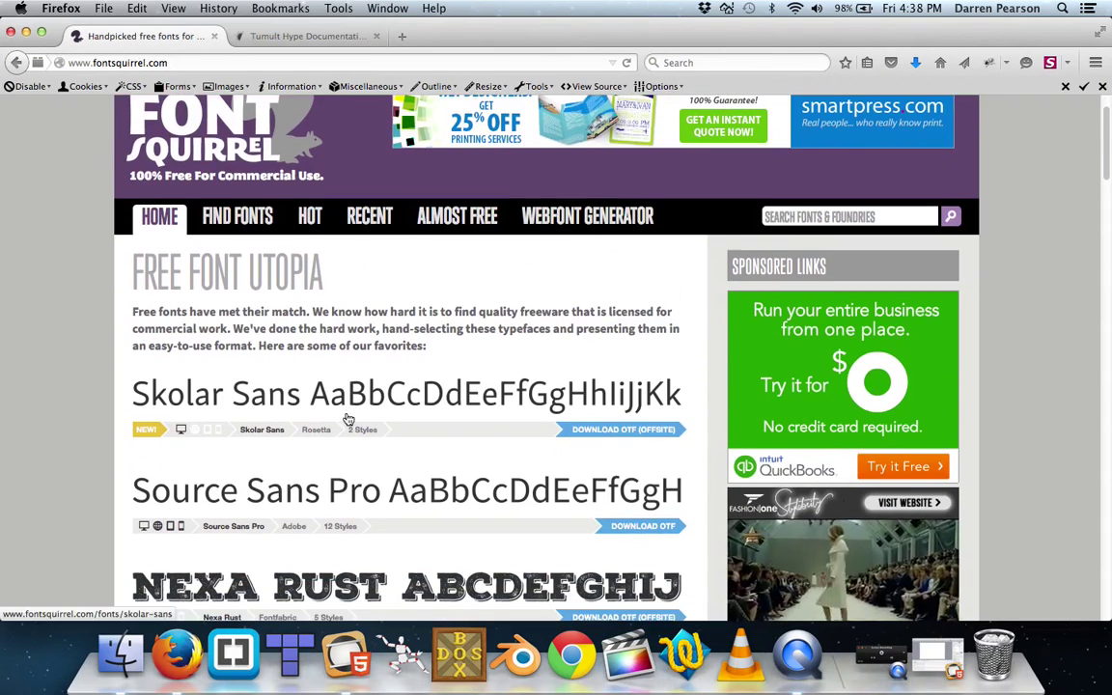
{"action": "scroll", "coordinate": [388, 415], "scroll_direction": "down", "scroll_amount": 2}
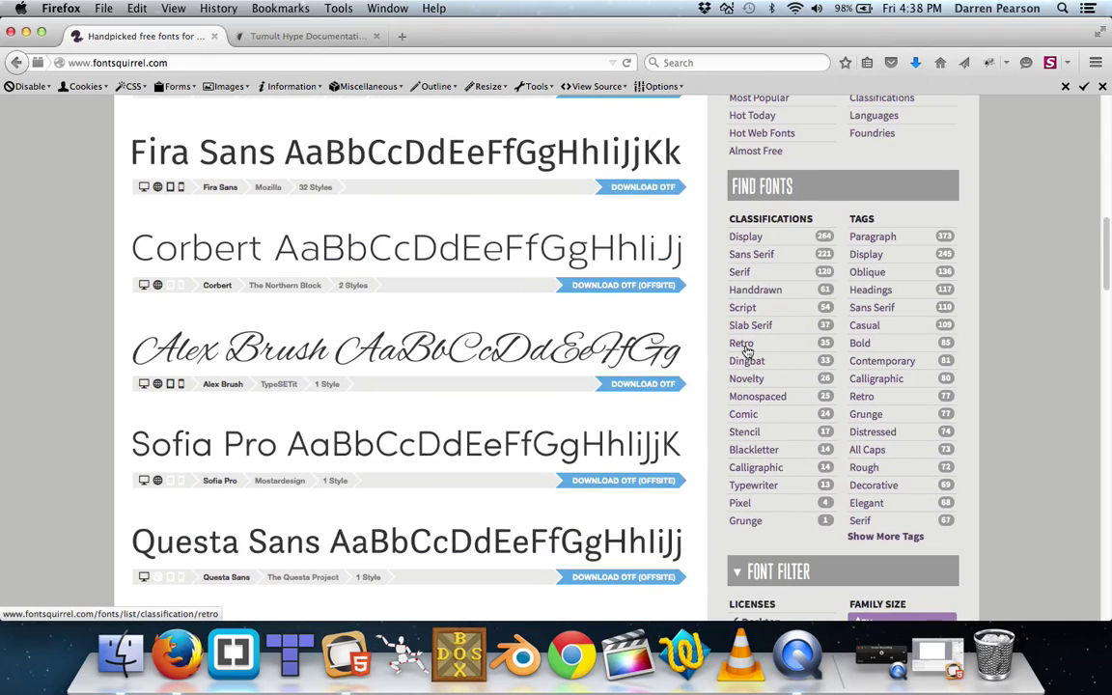
Open the Retro classification and scroll through its previews, from Airstream down to Pupcat.
{"action": "left_click", "coordinate": [741, 343]}
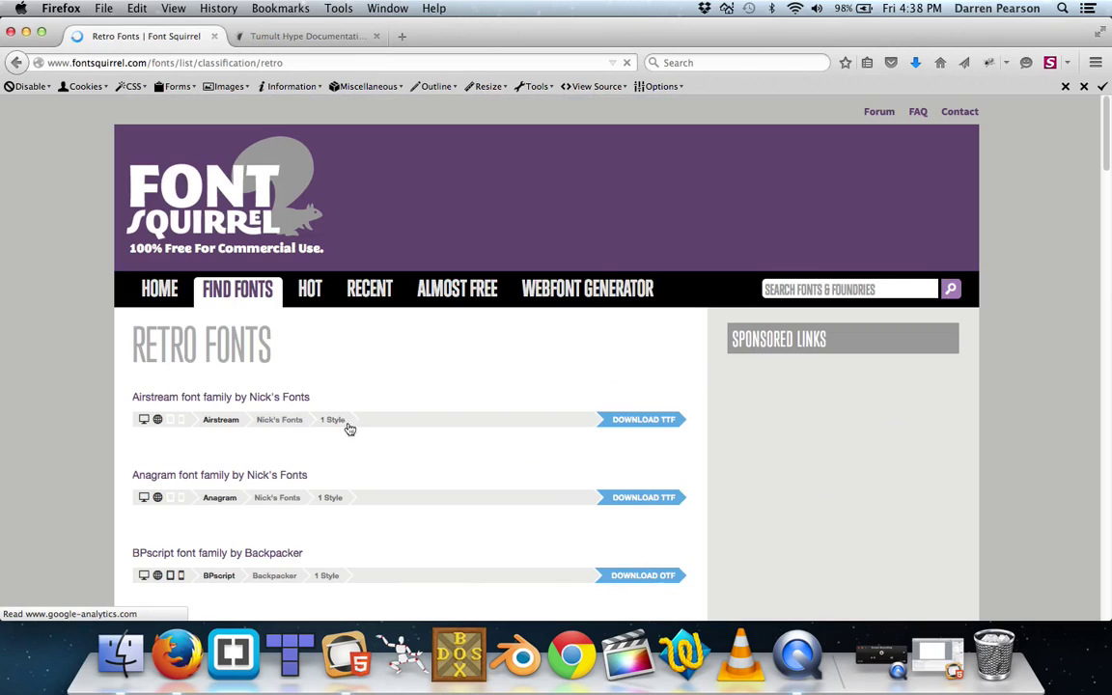
{"action": "scroll", "coordinate": [343, 424], "scroll_direction": "down", "scroll_amount": 5}
{"action": "scroll", "coordinate": [338, 421], "scroll_direction": "down", "scroll_amount": 3}
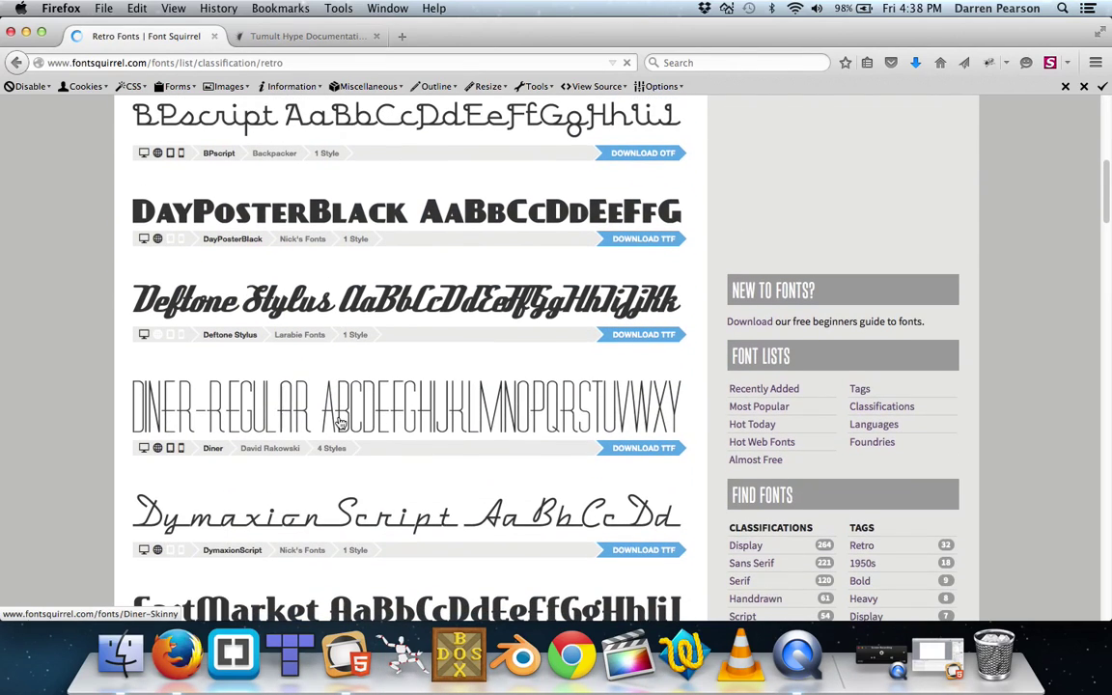
{"action": "scroll", "coordinate": [405, 357], "scroll_direction": "down", "scroll_amount": 15}
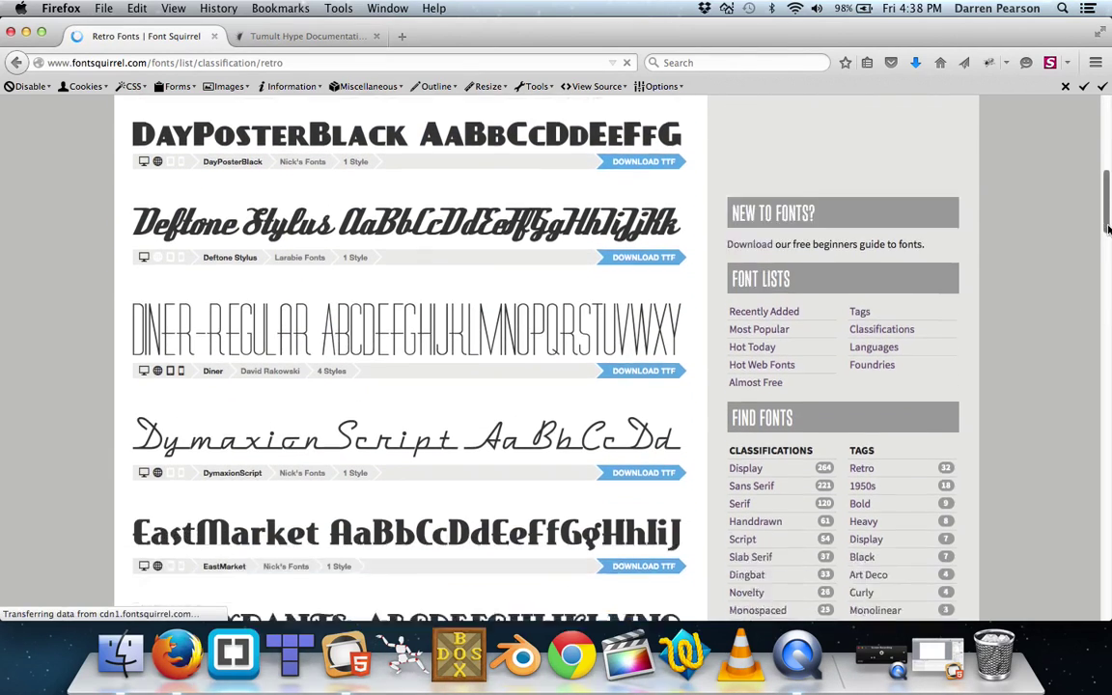
{"action": "scroll", "coordinate": [343, 350], "scroll_direction": "down", "scroll_amount": 2}
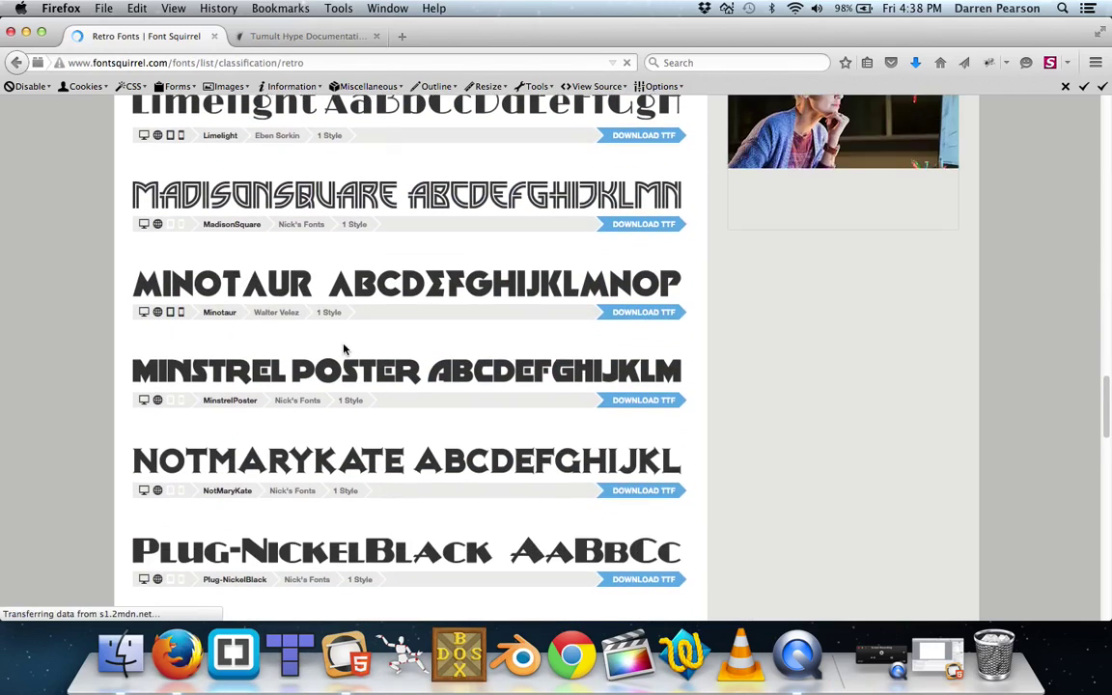
{"action": "scroll", "coordinate": [343, 350], "scroll_direction": "down", "scroll_amount": 2}
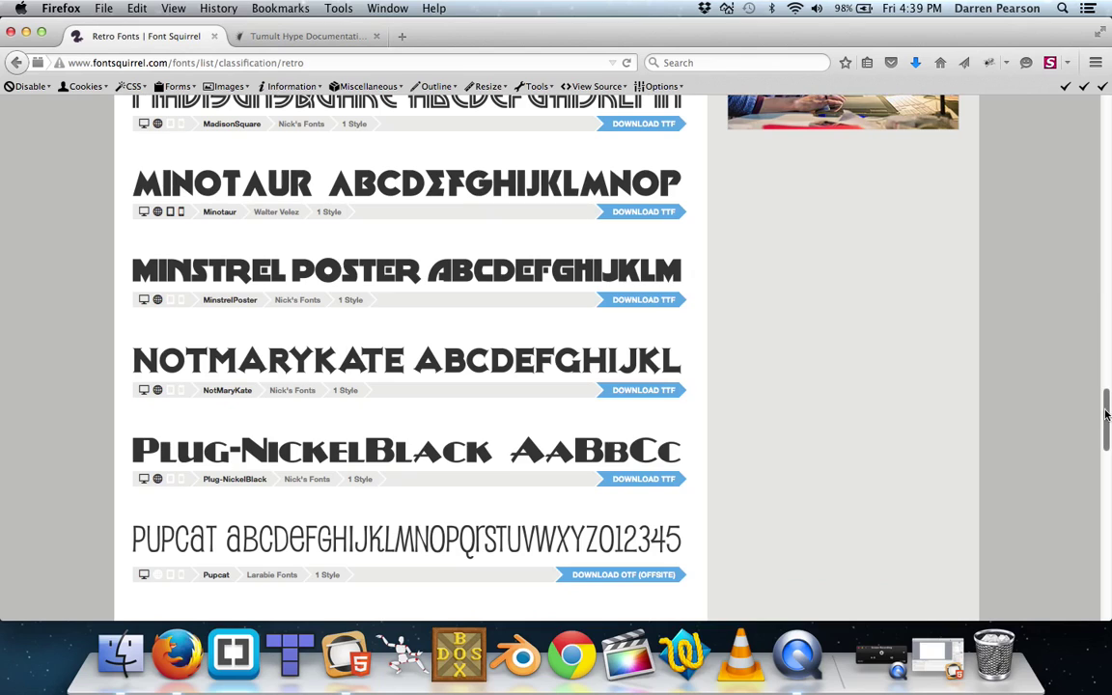
{"action": "scroll", "coordinate": [892, 172], "scroll_direction": "up", "scroll_amount": 20}
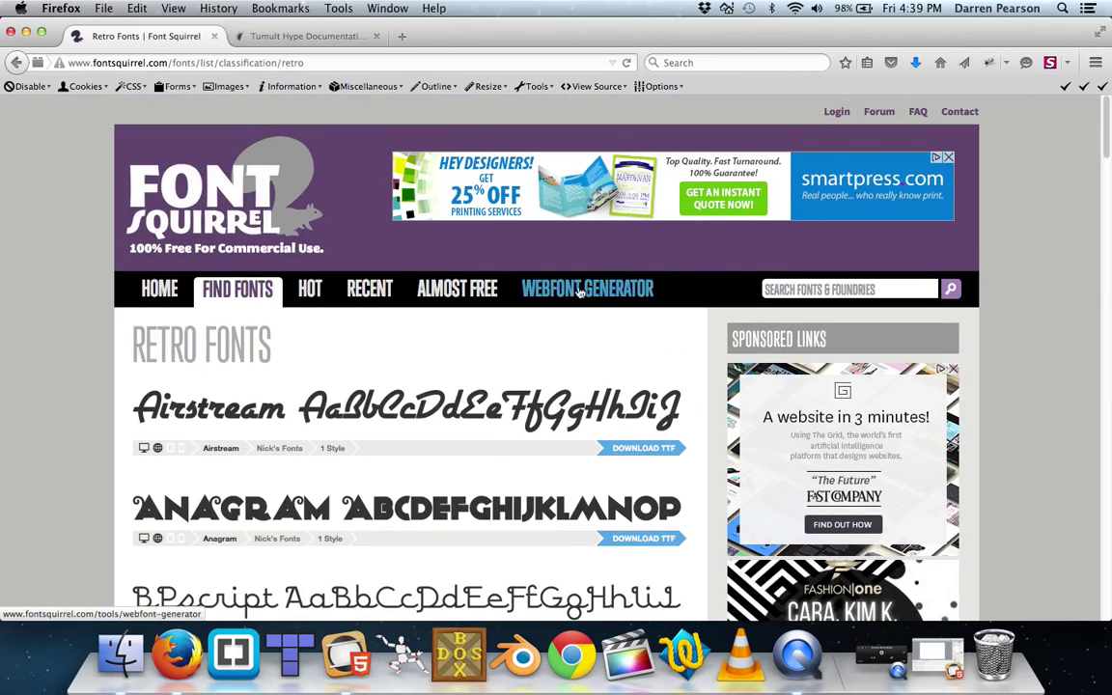
Upload blade_runner/BLADRMF_.TTF to Font Squirrel's Webfont Generator.
{"action": "left_click", "coordinate": [564, 290]}
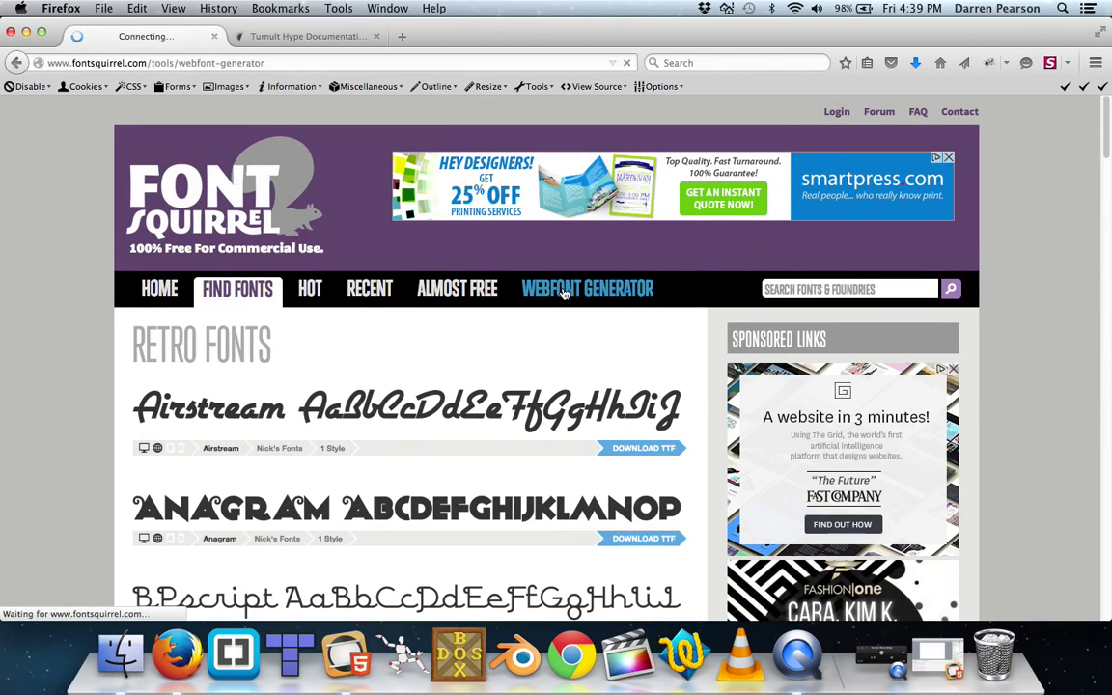
{"action": "scroll", "coordinate": [564, 293], "scroll_direction": "down", "scroll_amount": 1}
{"action": "scroll", "coordinate": [463, 307], "scroll_direction": "down", "scroll_amount": 1}
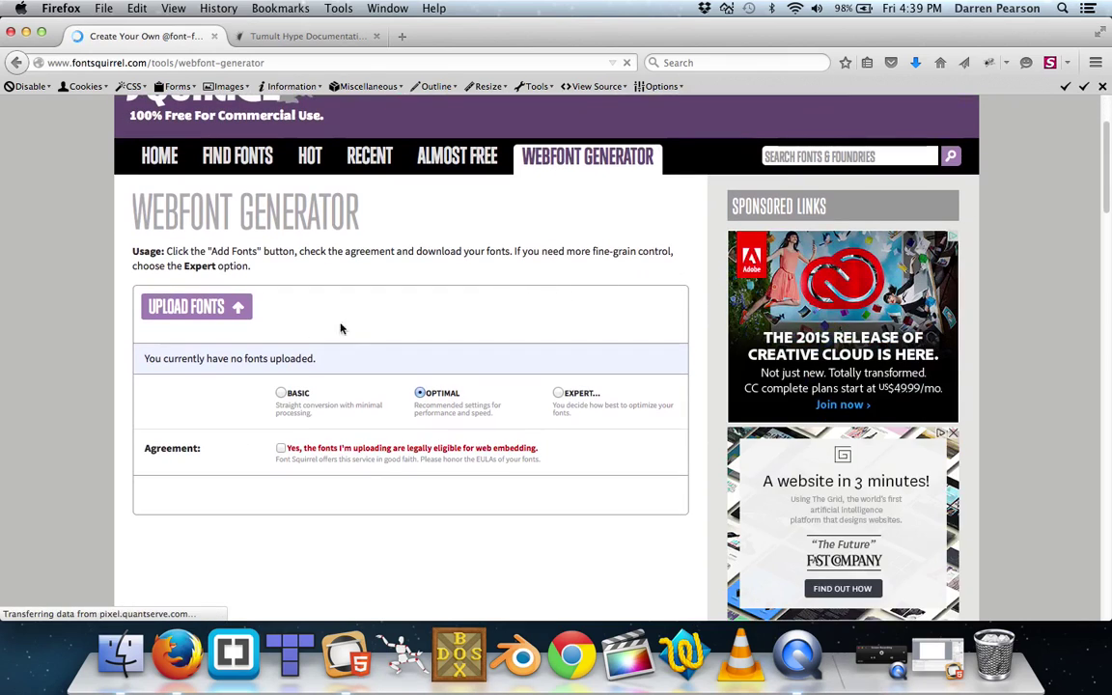
{"action": "left_click", "coordinate": [174, 306]}
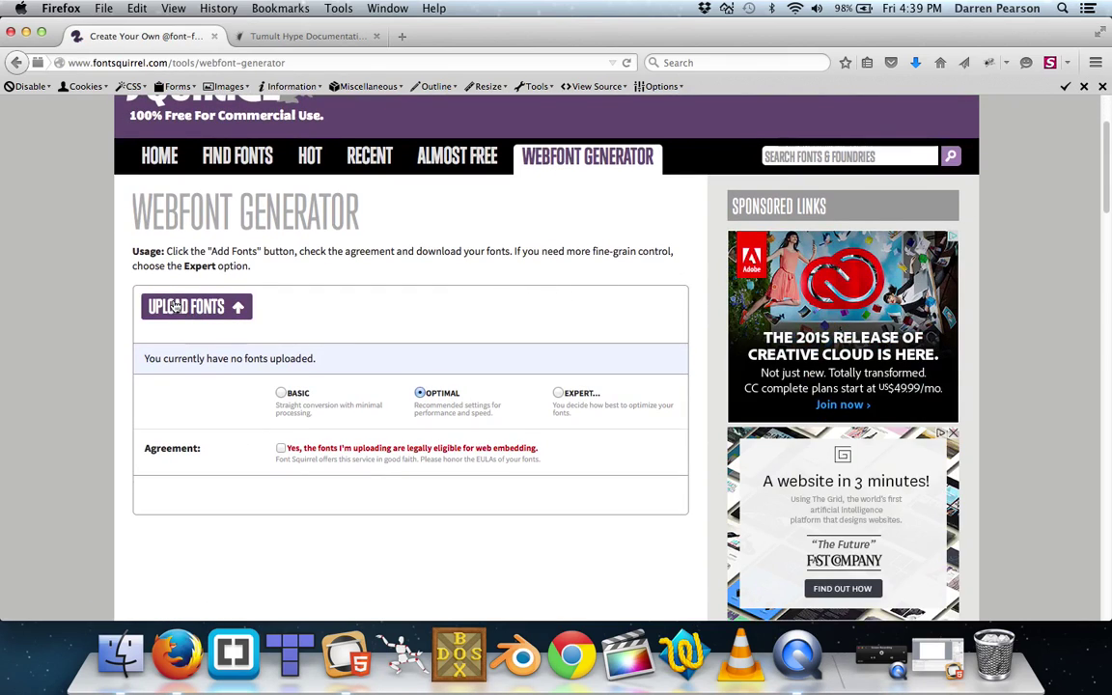
{"action": "left_click", "coordinate": [411, 155]}
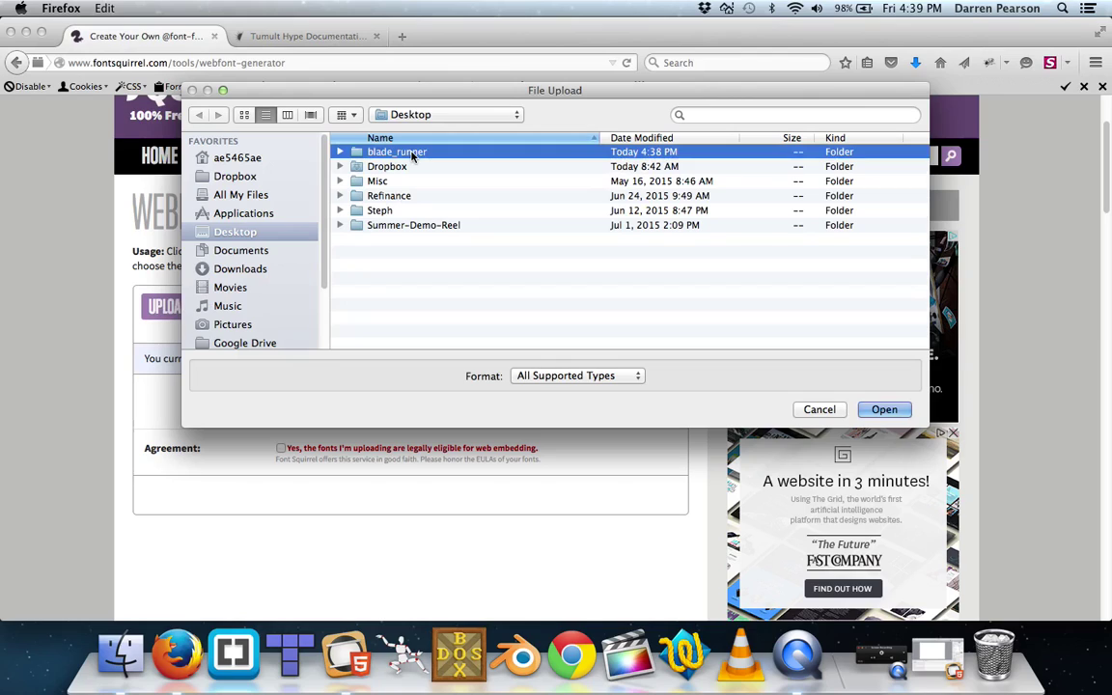
{"action": "double_click", "coordinate": [415, 155]}
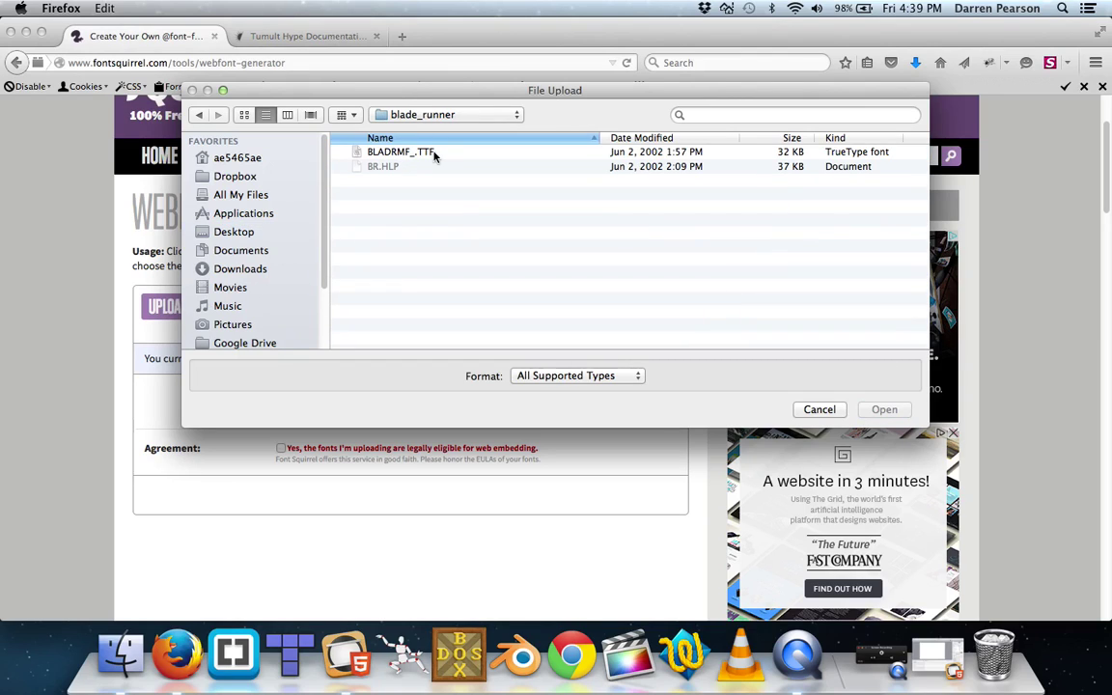
{"action": "left_click", "coordinate": [434, 156]}
{"action": "left_click", "coordinate": [884, 409]}
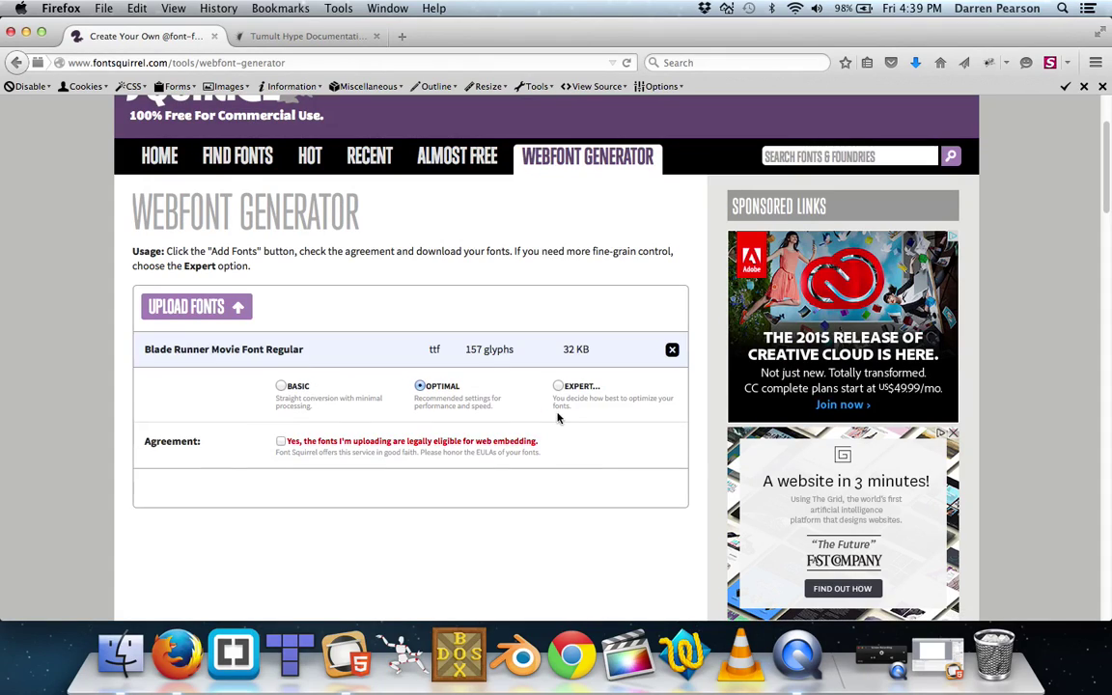
Confirm the font is legal for web embedding and save the webfontkit zip.
{"action": "left_click", "coordinate": [281, 442]}
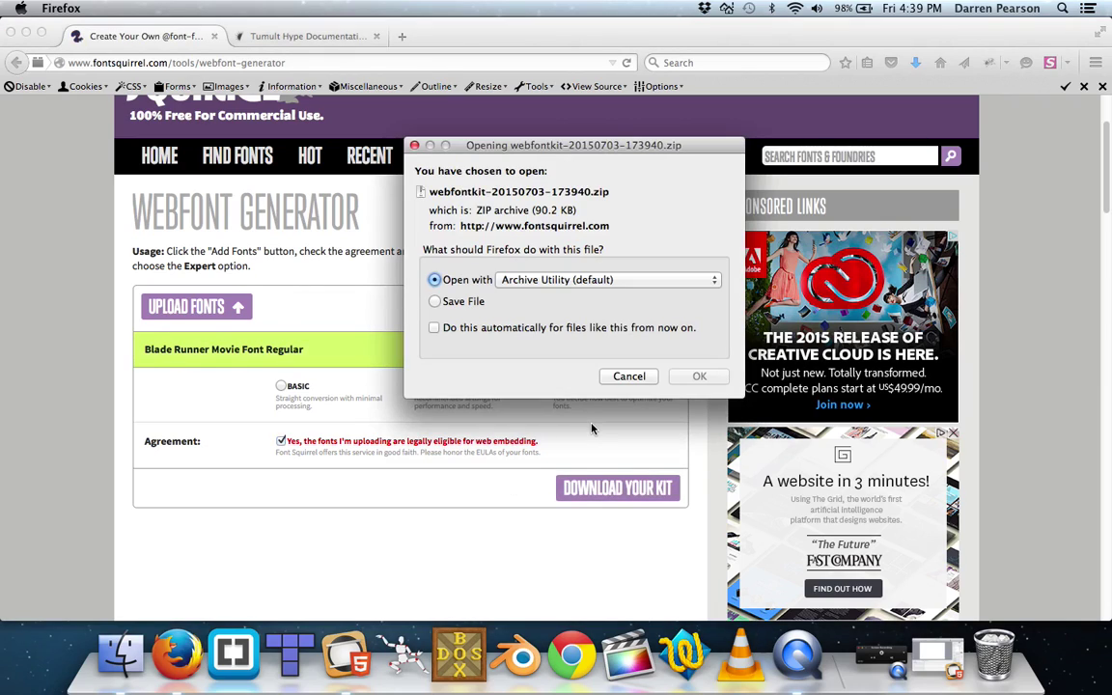
{"action": "left_click", "coordinate": [434, 301]}
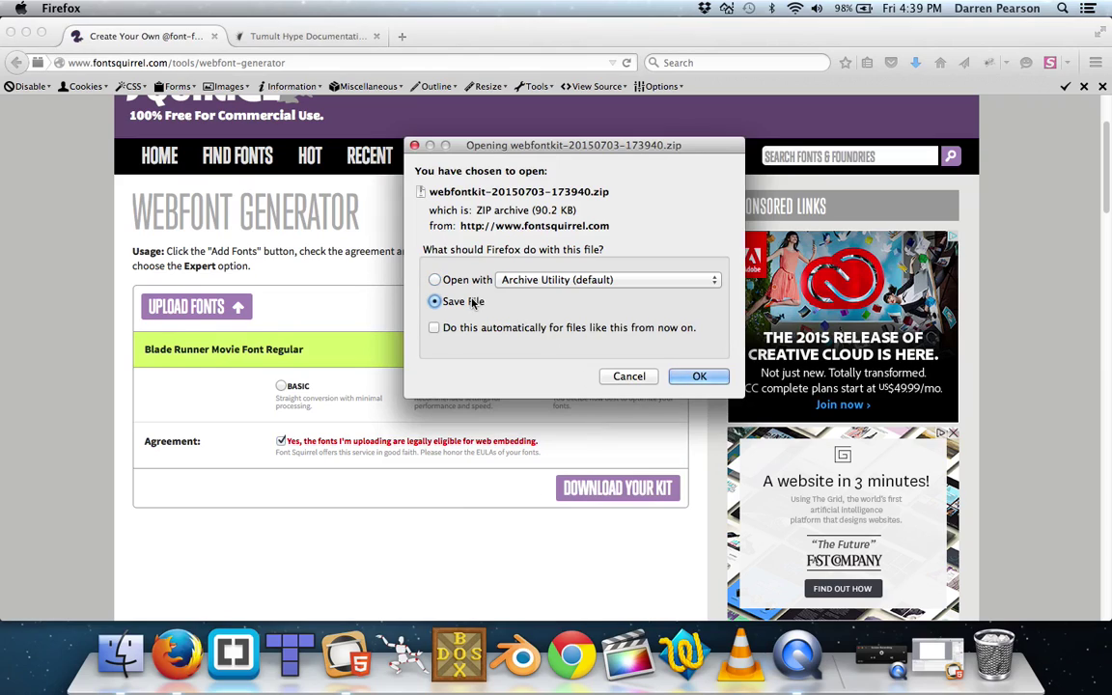
{"action": "left_click", "coordinate": [702, 378]}
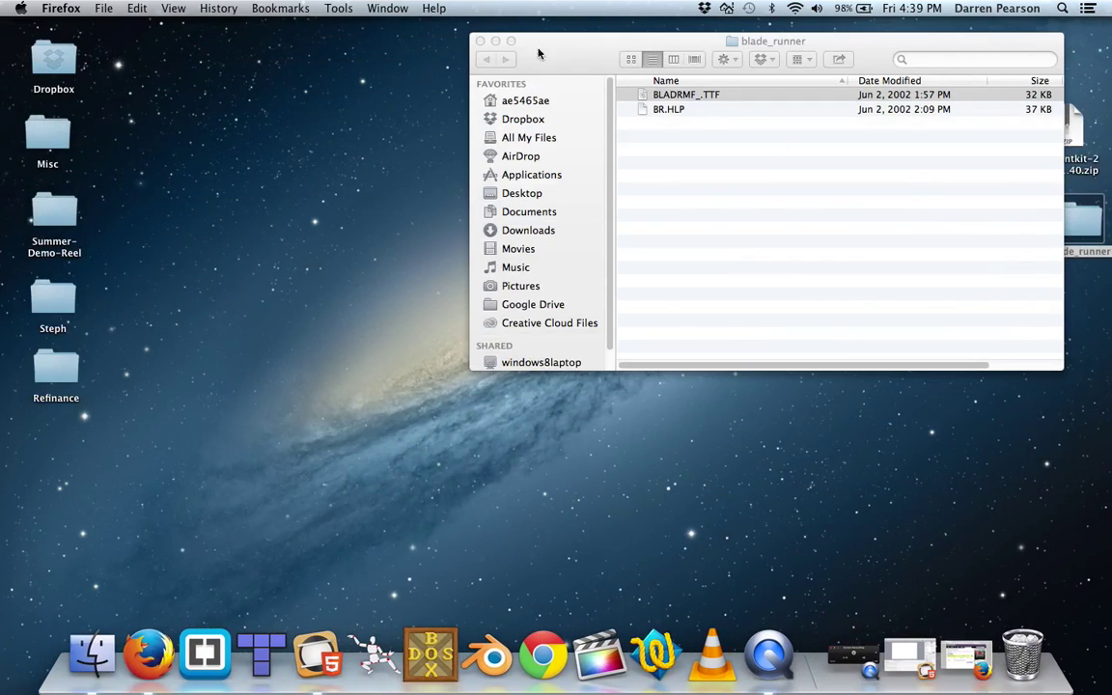
Close the blade_runner window, extract the webfontkit zip, and trash the archive.
{"action": "left_click", "coordinate": [480, 40]}
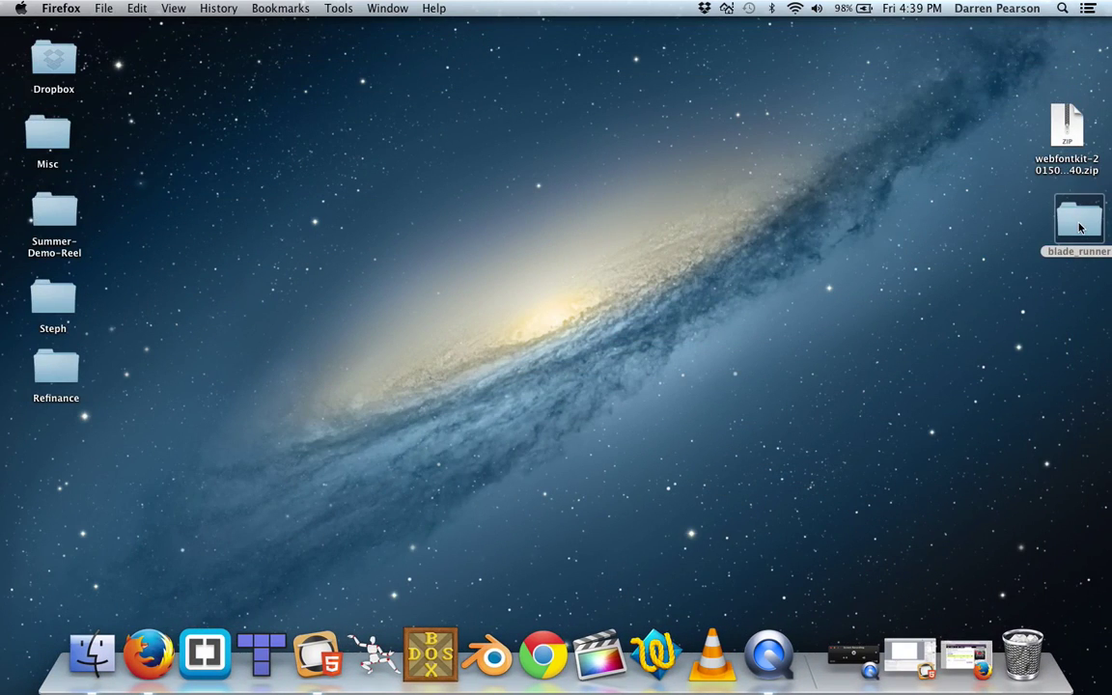
{"action": "left_click_drag", "start_coordinate": [1079, 227], "coordinate": [1070, 87]}
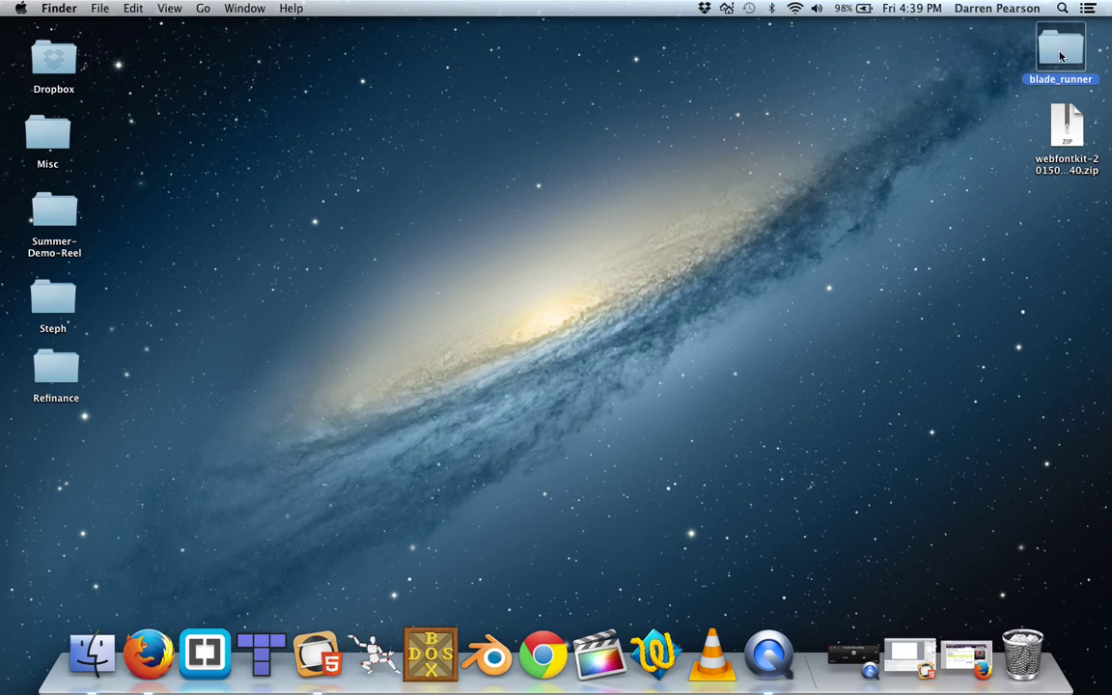
{"action": "double_click", "coordinate": [1071, 140]}
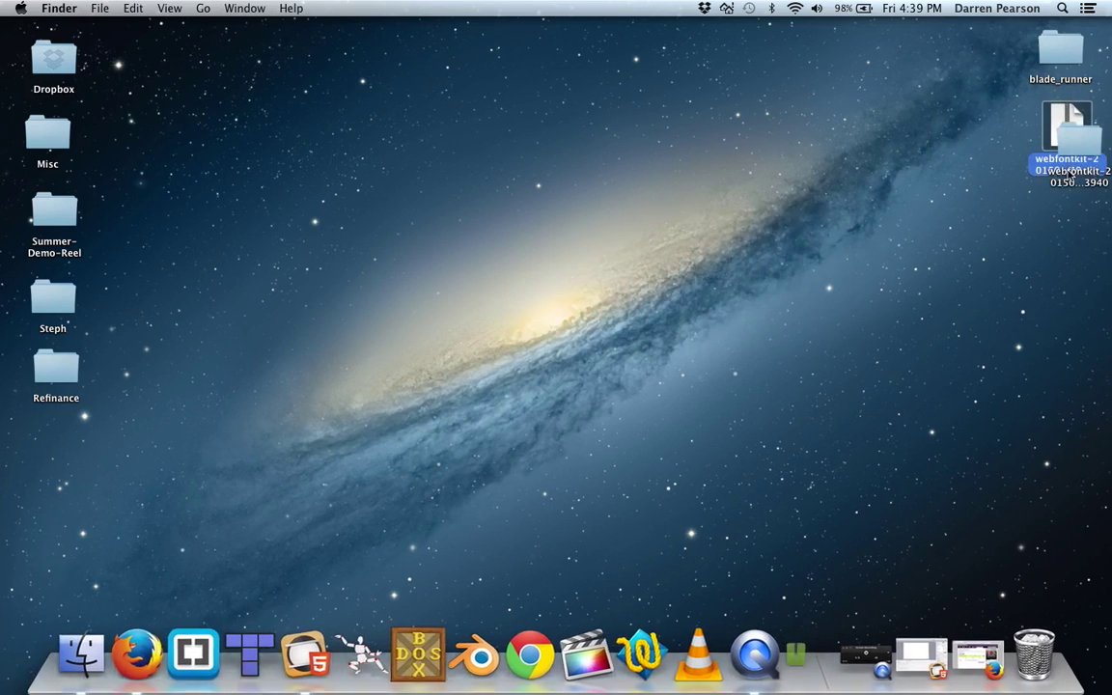
{"action": "left_click_drag", "start_coordinate": [1055, 125], "coordinate": [1021, 648]}
{"action": "left_click", "coordinate": [1091, 142]}
{"action": "double_click", "coordinate": [1092, 142]}
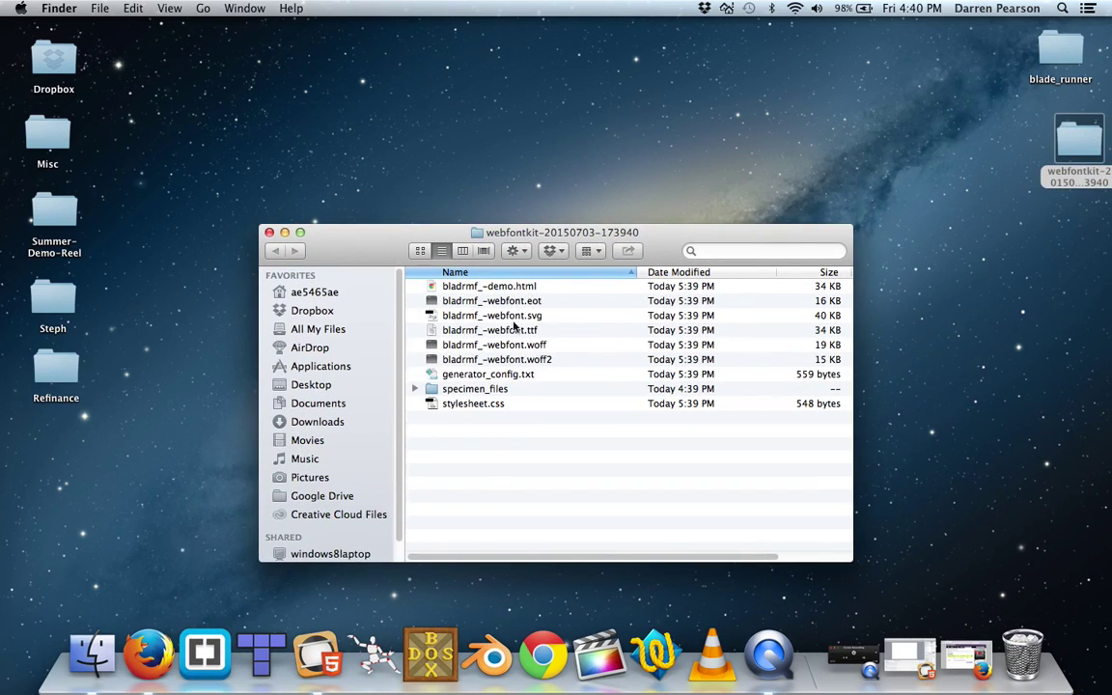
{"action": "double_click", "coordinate": [504, 287]}
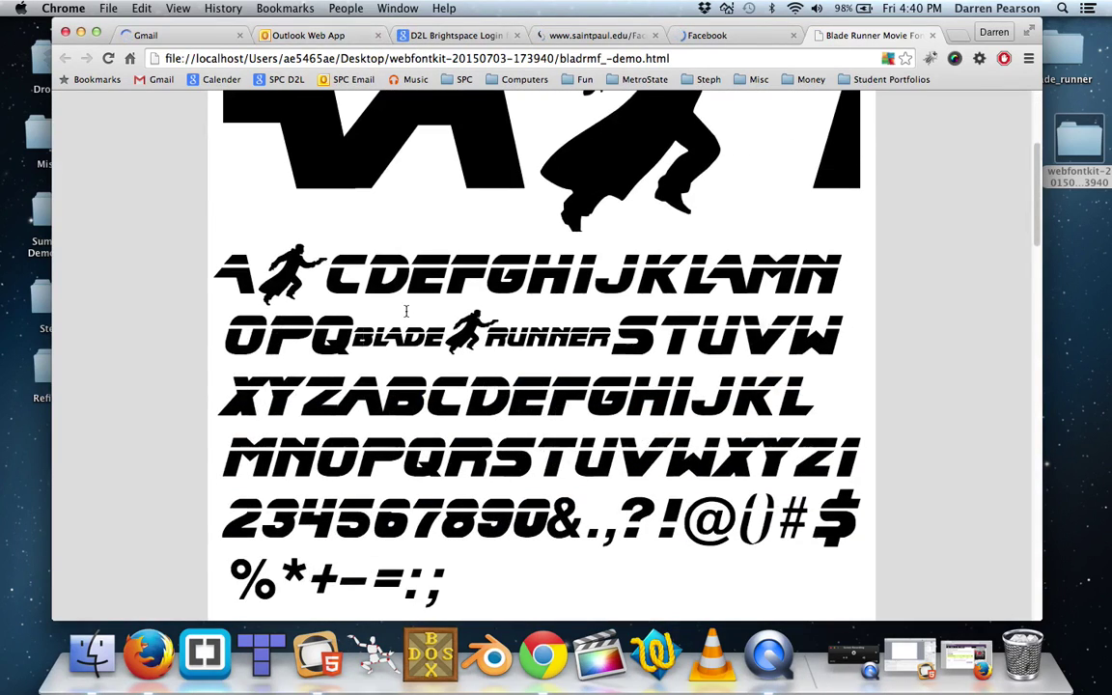
Scroll through the Blade Runner specimen in bladrmf_-demo.html, then quit Chrome.
{"action": "scroll", "coordinate": [405, 311], "scroll_direction": "down", "scroll_amount": 15}
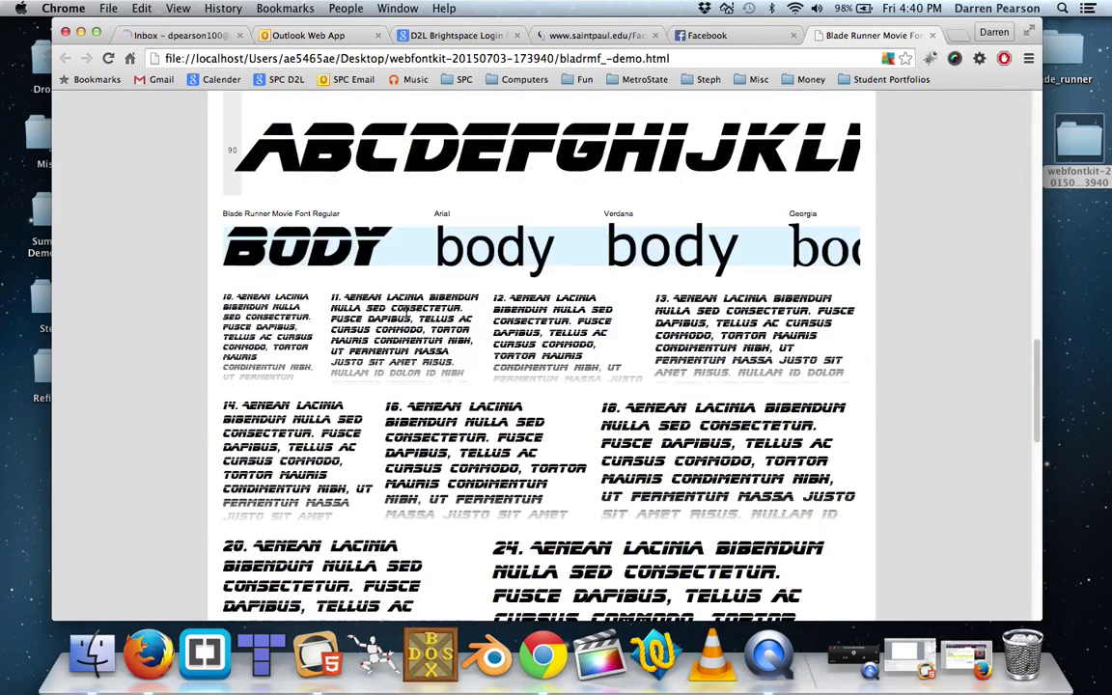
{"action": "scroll", "coordinate": [406, 314], "scroll_direction": "down", "scroll_amount": 5}
{"action": "scroll", "coordinate": [406, 316], "scroll_direction": "up", "scroll_amount": 10}
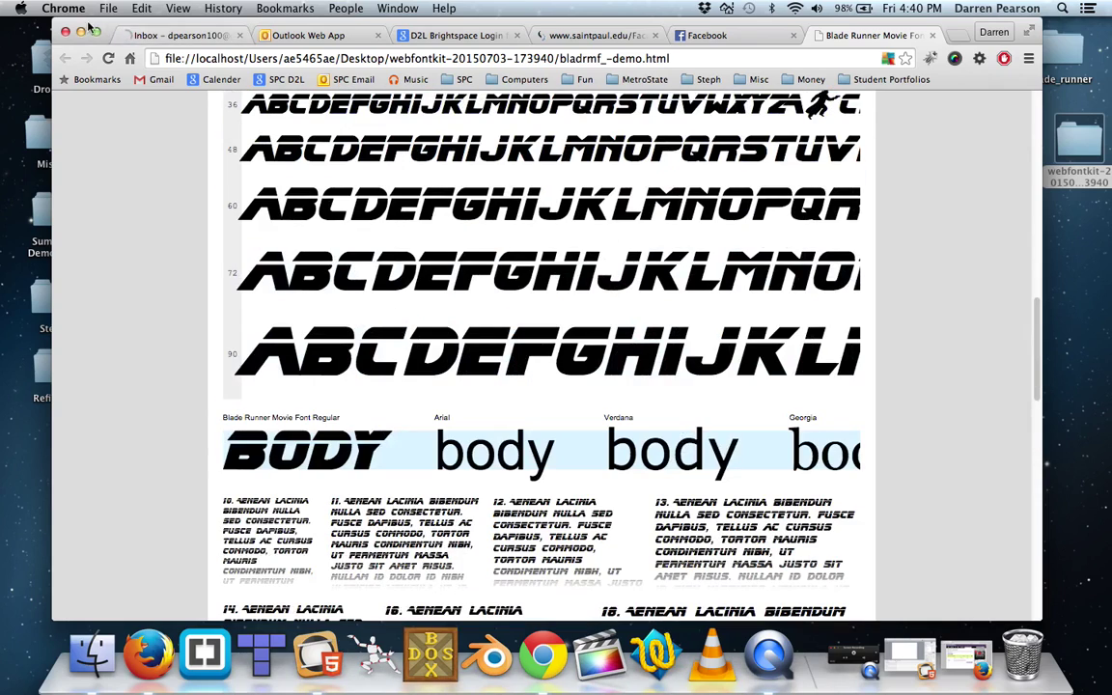
{"action": "left_click", "coordinate": [62, 8]}
{"action": "left_click", "coordinate": [104, 243]}
{"action": "left_click_drag", "start_coordinate": [656, 243], "coordinate": [770, 140]}
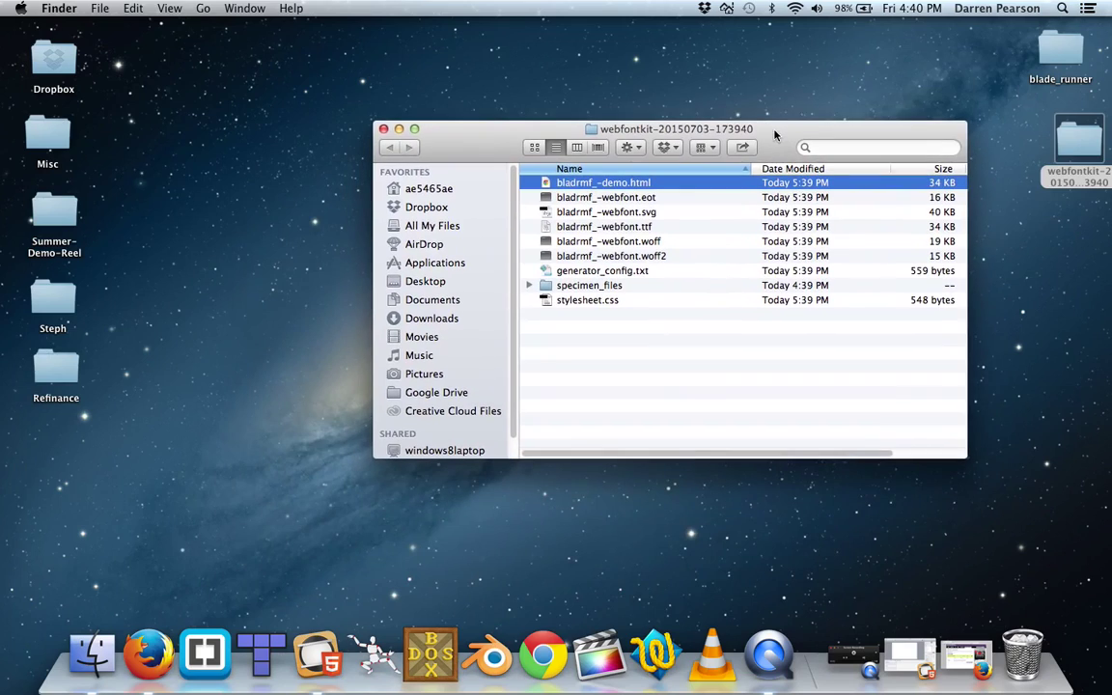
{"action": "left_click", "coordinate": [650, 199]}
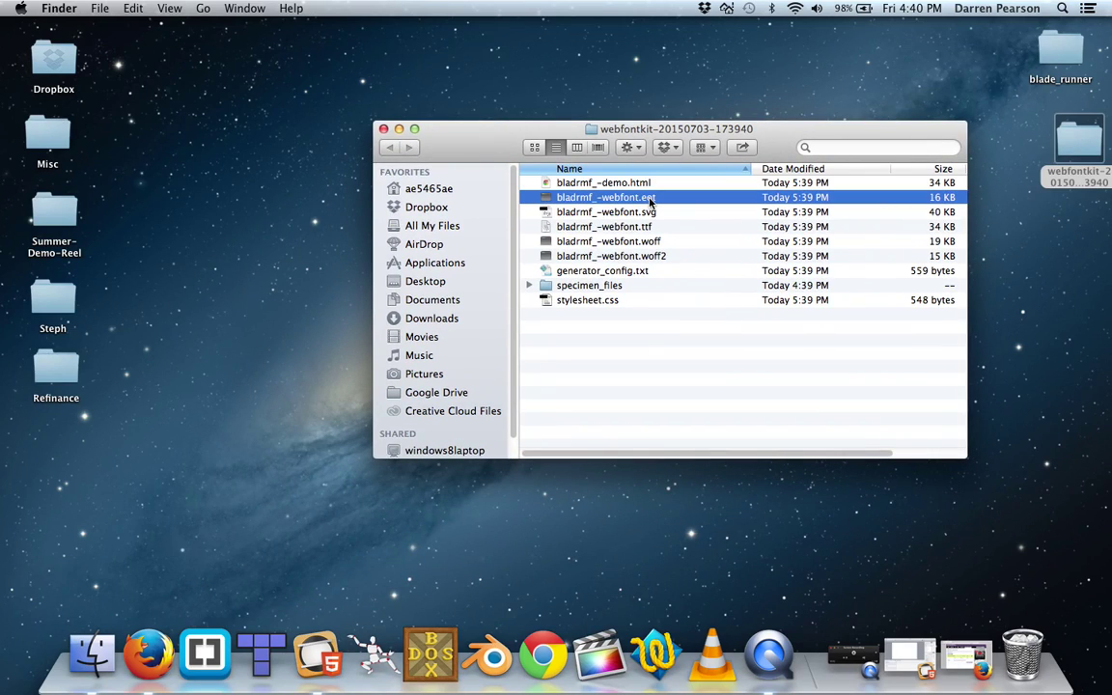
{"action": "left_click", "coordinate": [653, 213]}
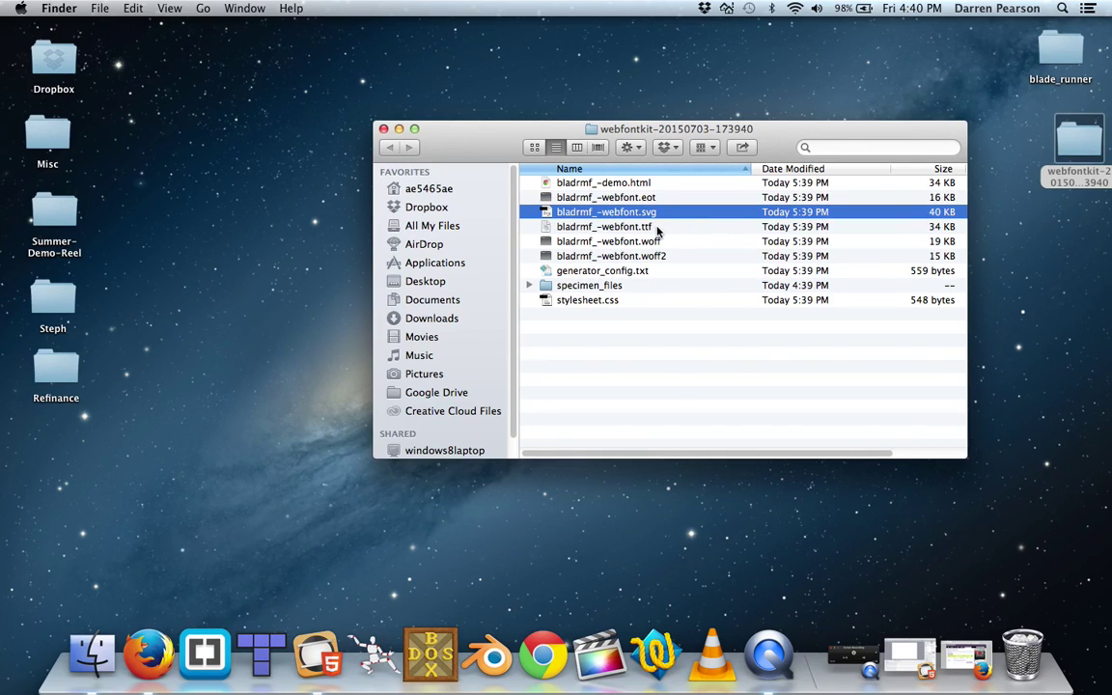
{"action": "left_click", "coordinate": [656, 228]}
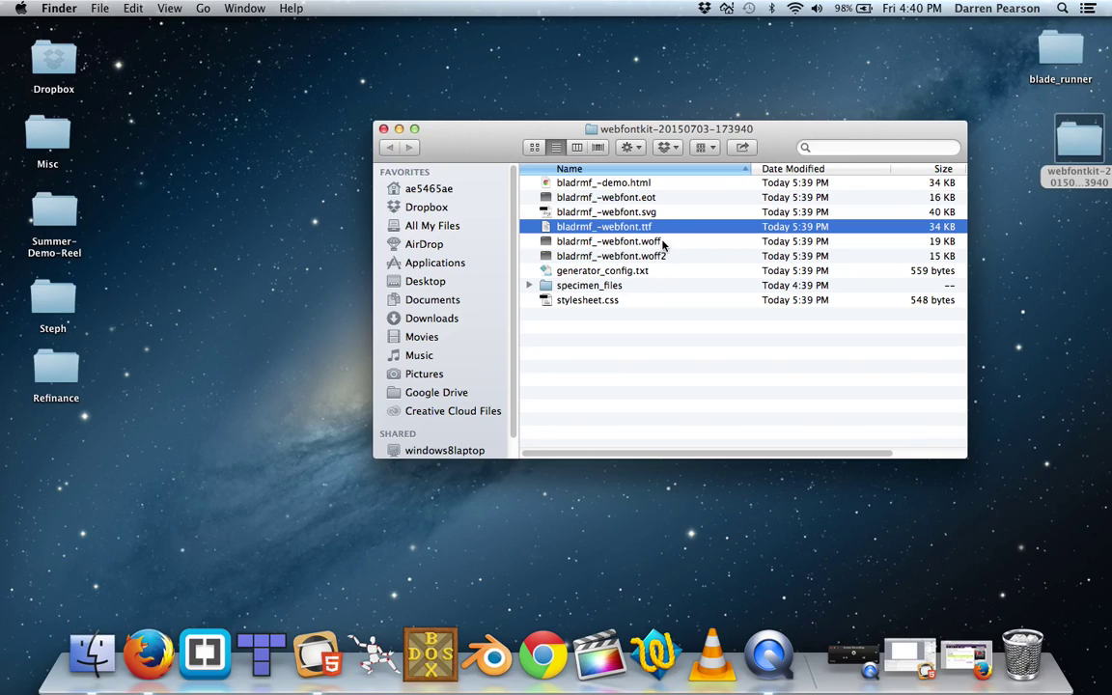
{"action": "left_click", "coordinate": [662, 244]}
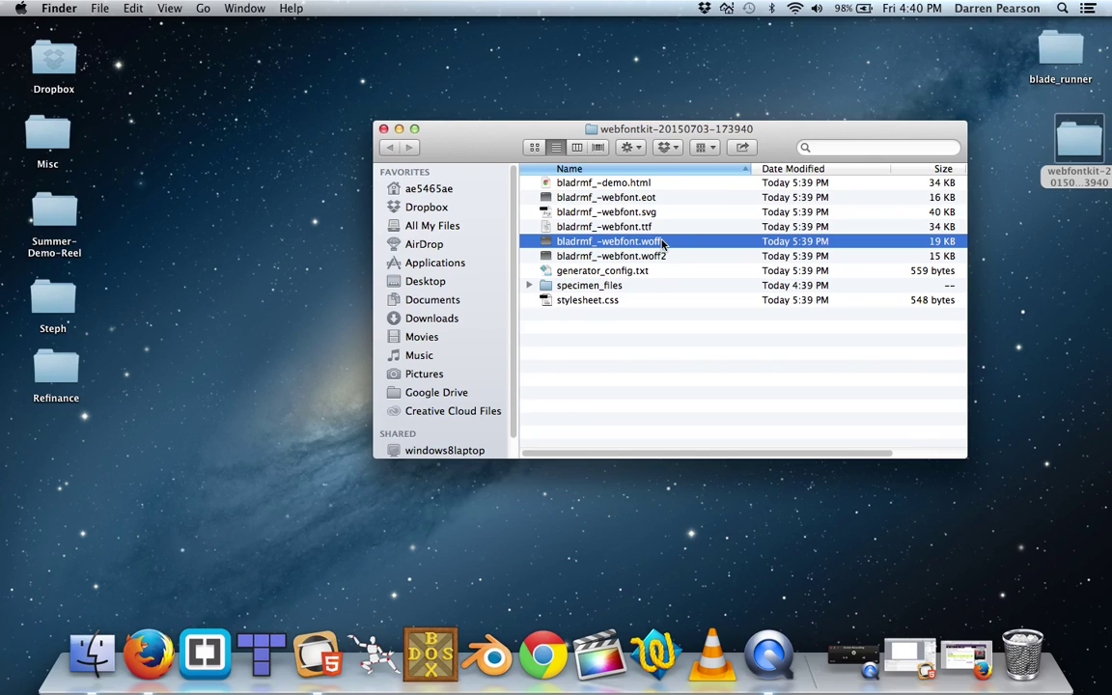
{"action": "left_click", "coordinate": [647, 198]}
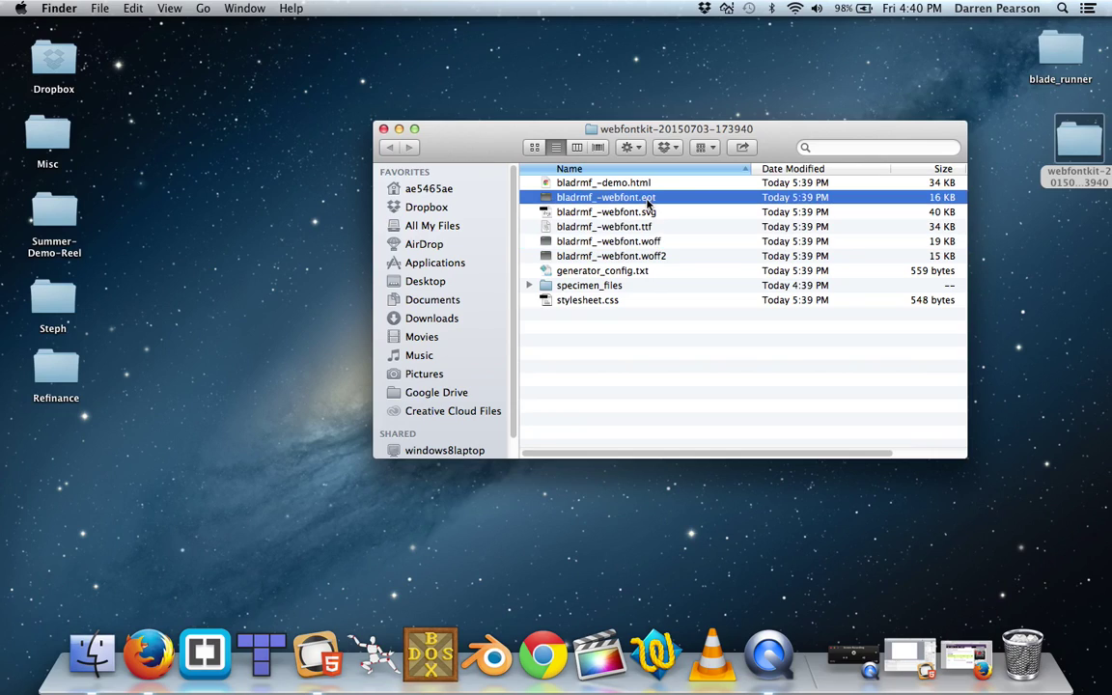
{"action": "left_click", "coordinate": [645, 214]}
{"action": "left_click", "coordinate": [647, 227]}
{"action": "left_click", "coordinate": [647, 241]}
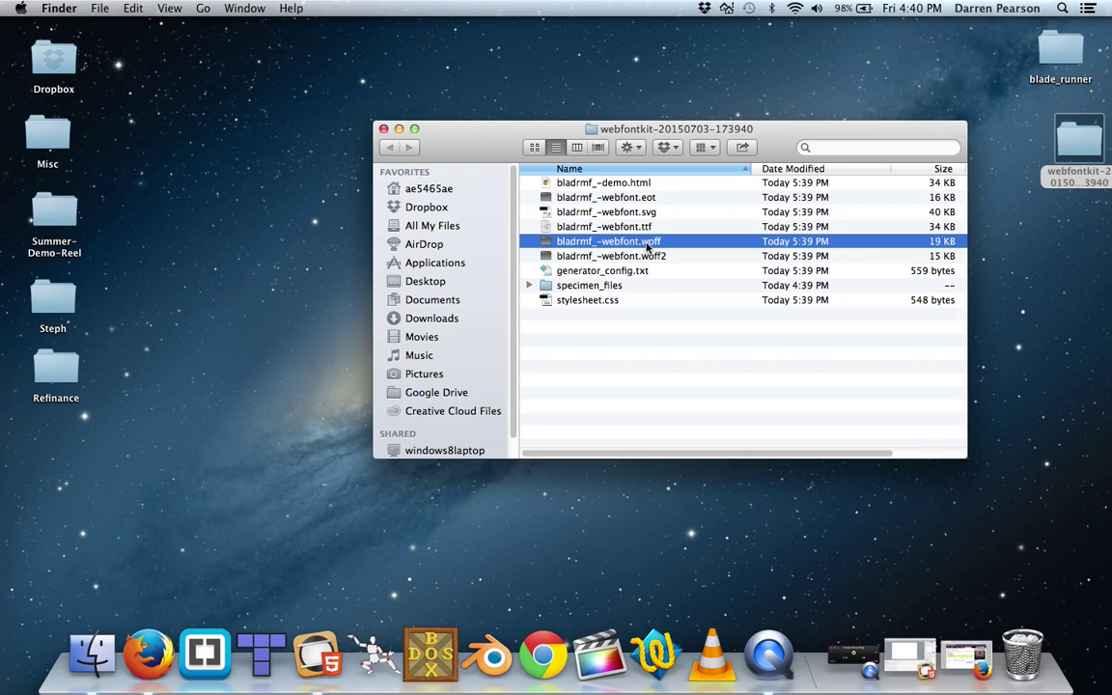
{"action": "left_click", "coordinate": [650, 255]}
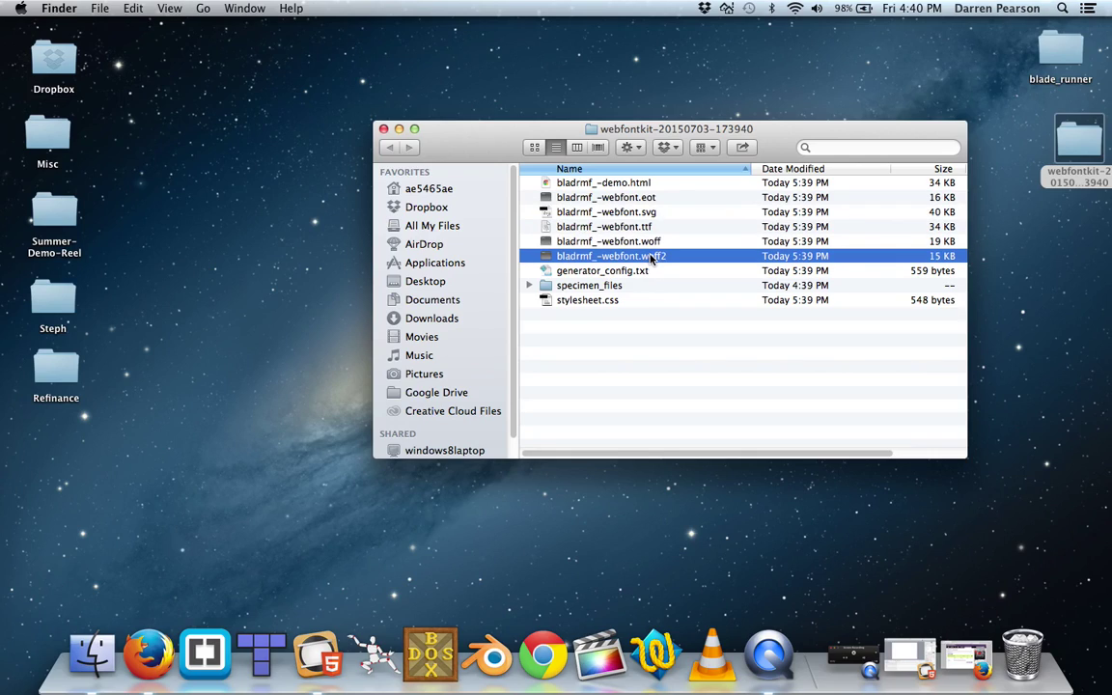
{"action": "left_click", "coordinate": [586, 305]}
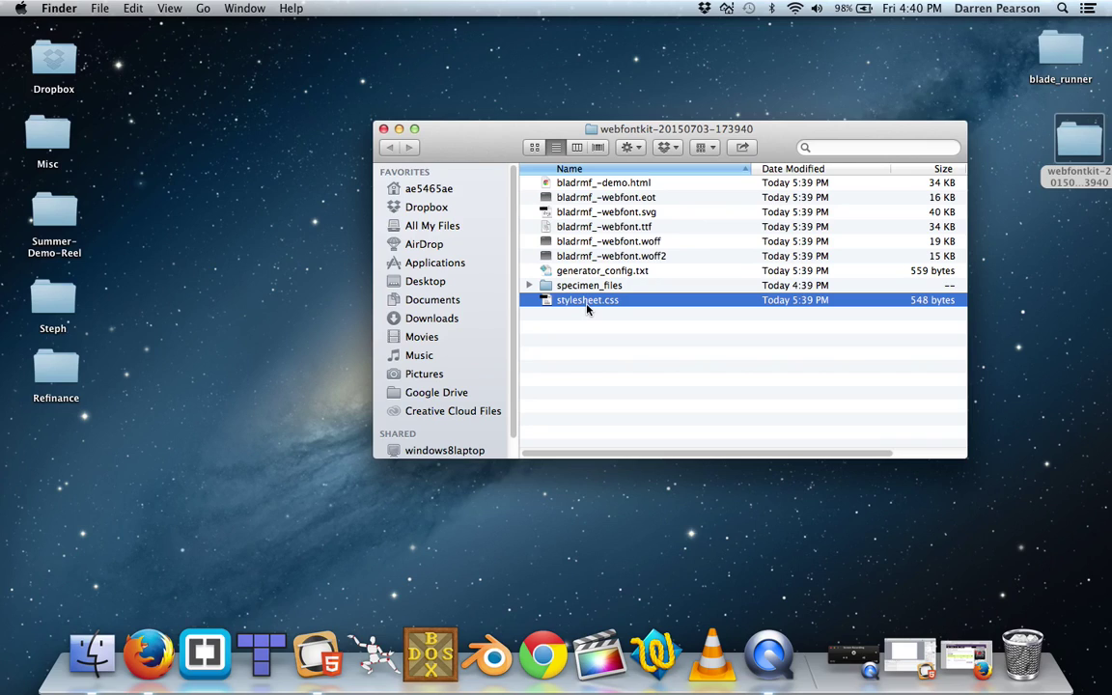
Try opening stylesheet.css in its default application from the context menu.
{"action": "right_click", "coordinate": [587, 307]}
{"action": "mouse_move", "coordinate": [637, 321]}
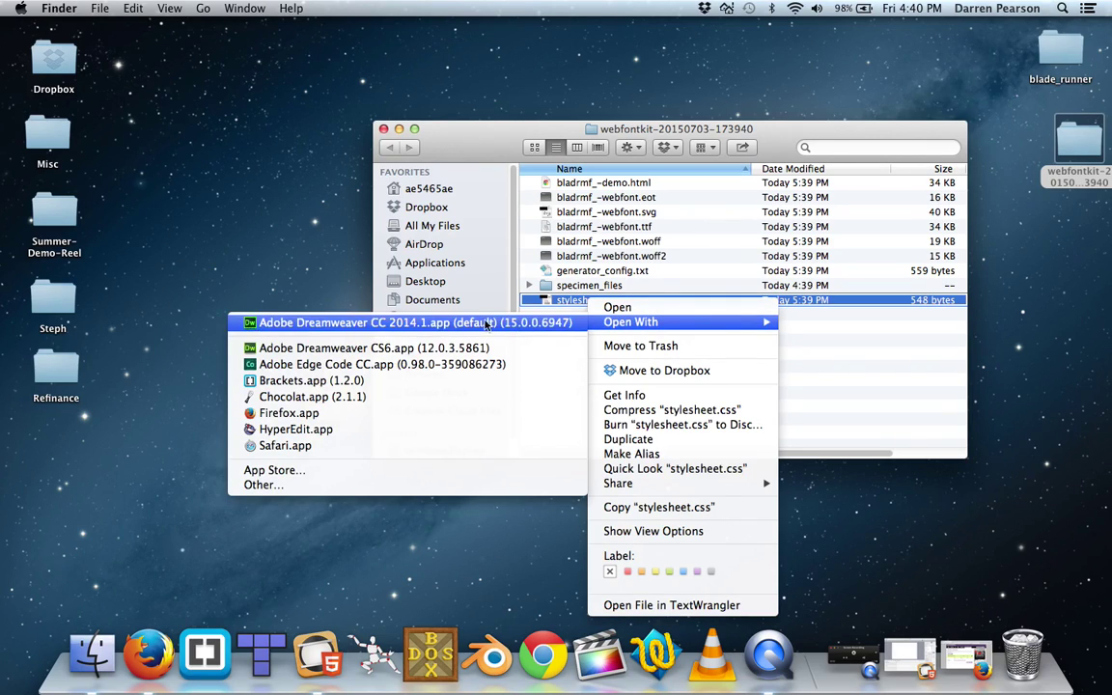
{"action": "left_click", "coordinate": [667, 309]}
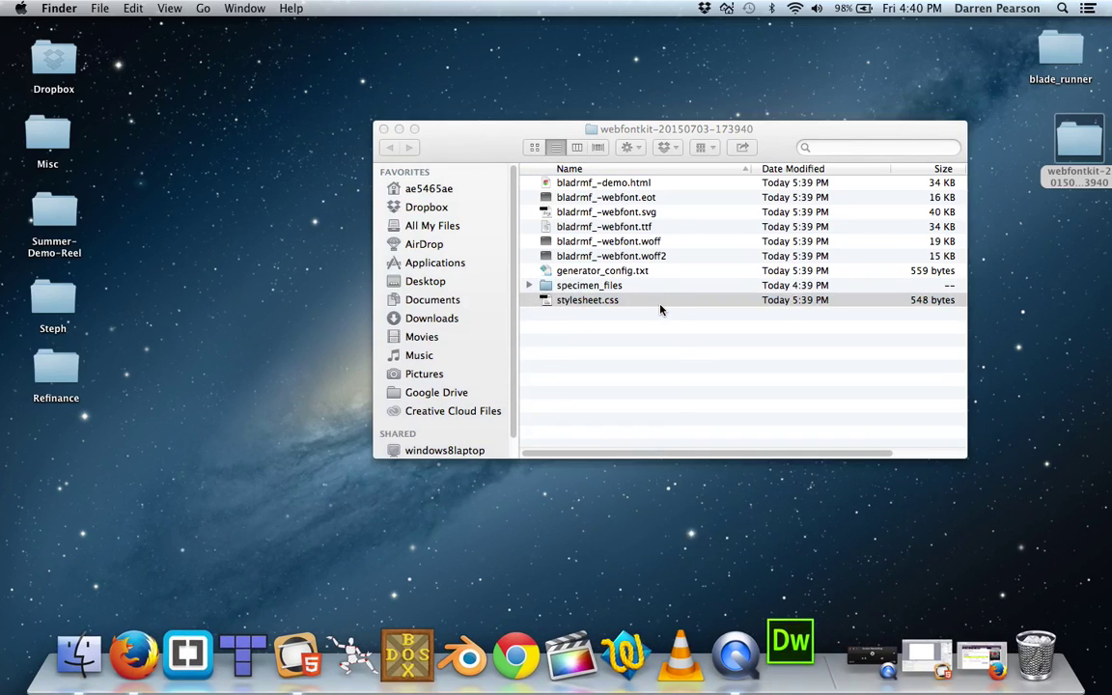
{"action": "right_click", "coordinate": [598, 304]}
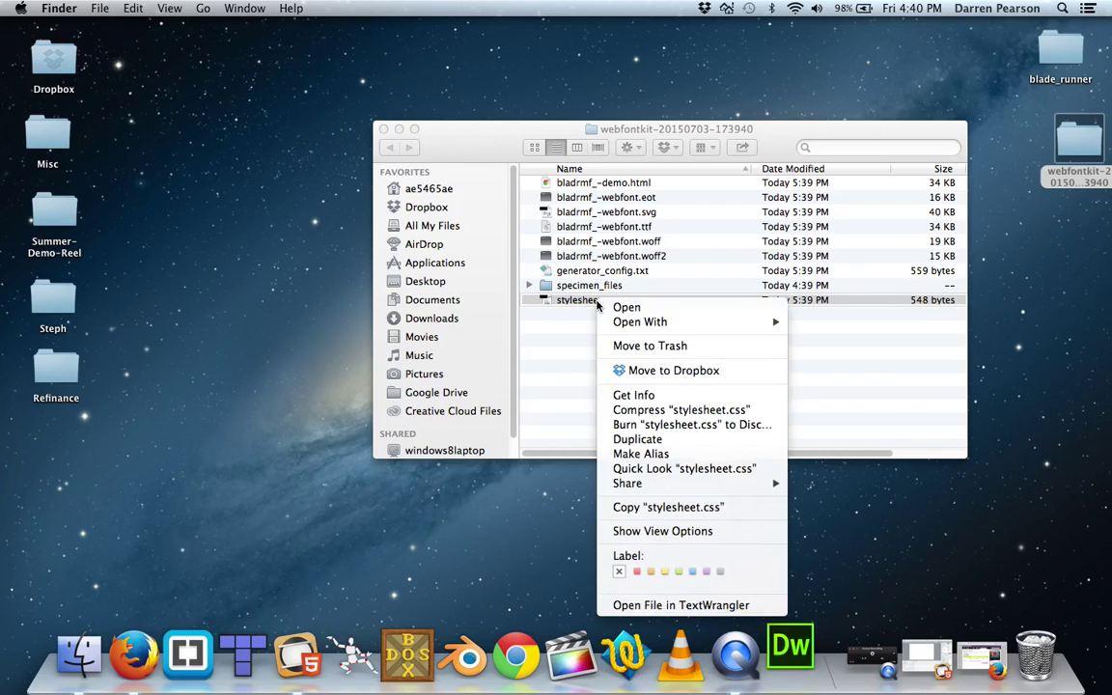
{"action": "mouse_move", "coordinate": [632, 321]}
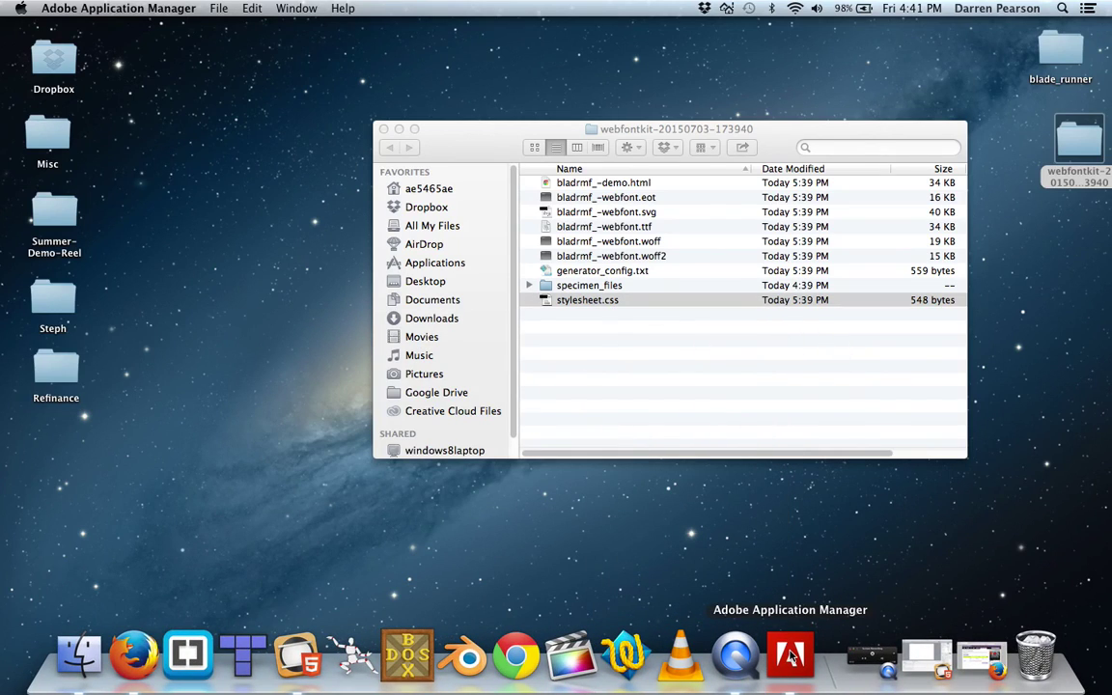
{"action": "left_click", "coordinate": [118, 8]}
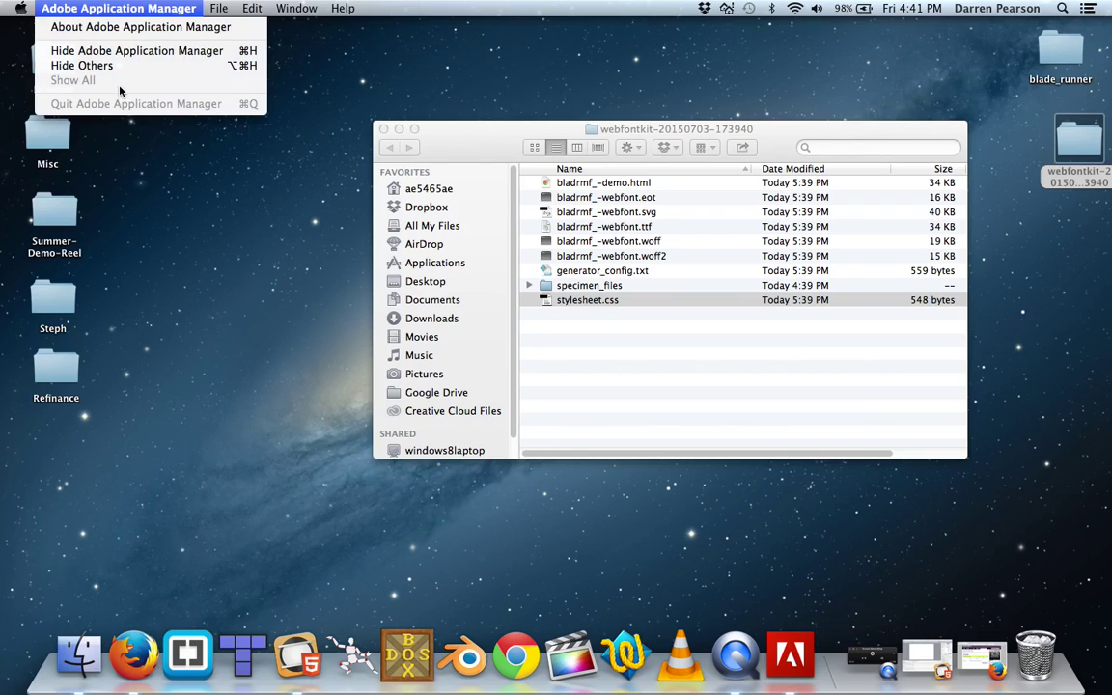
{"action": "left_click", "coordinate": [244, 196]}
Open stylesheet.css with Dreamweaver, then close its license window and quit it.
{"action": "right_click", "coordinate": [584, 299]}
{"action": "mouse_move", "coordinate": [679, 325]}
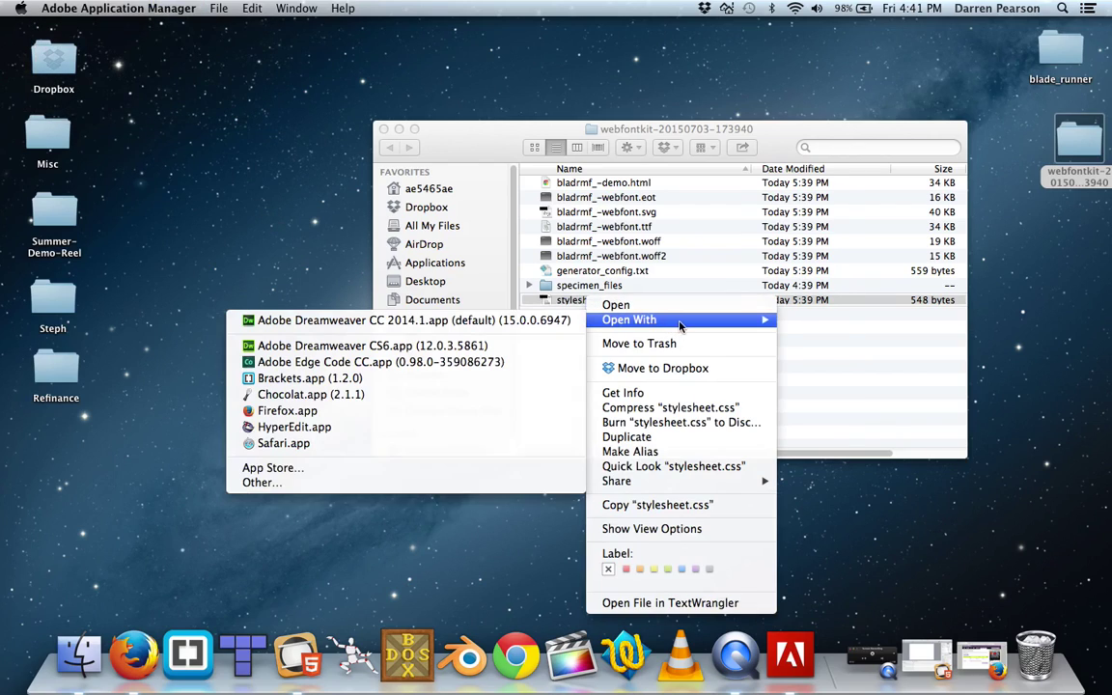
{"action": "left_click", "coordinate": [343, 72]}
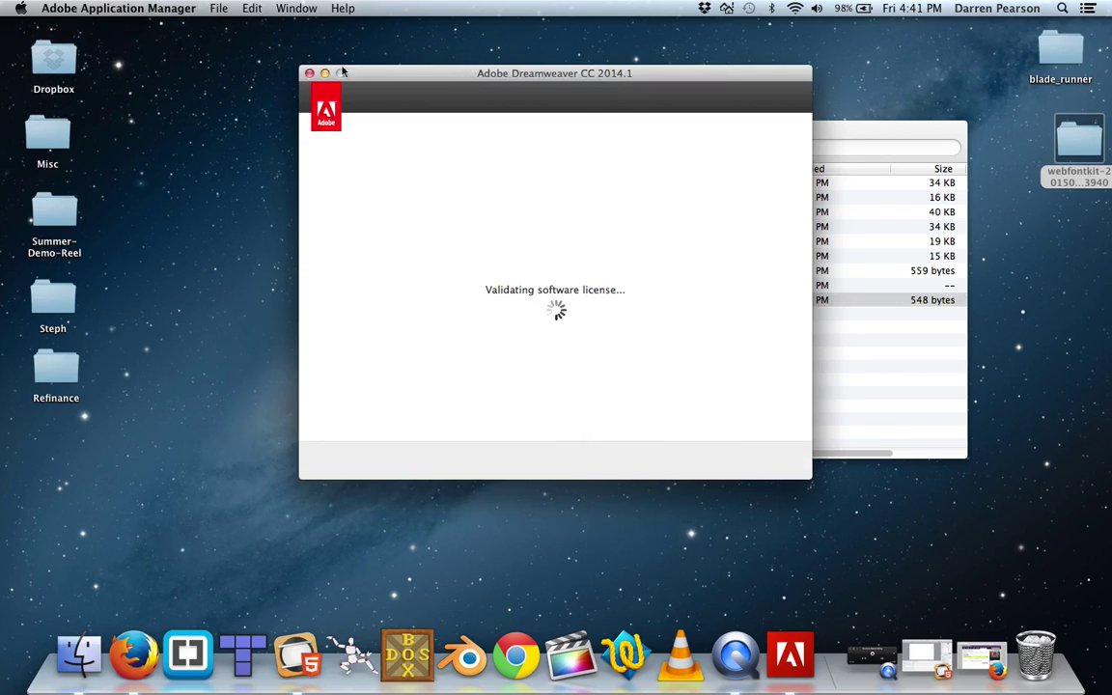
{"action": "left_click", "coordinate": [308, 73]}
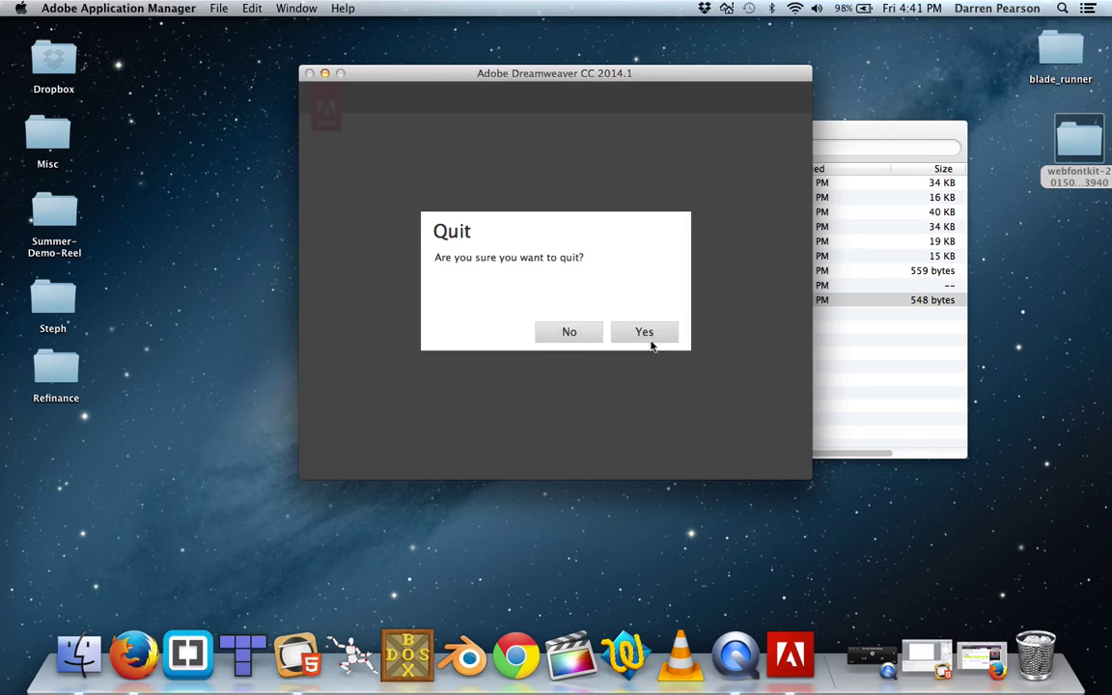
{"action": "left_click", "coordinate": [648, 338]}
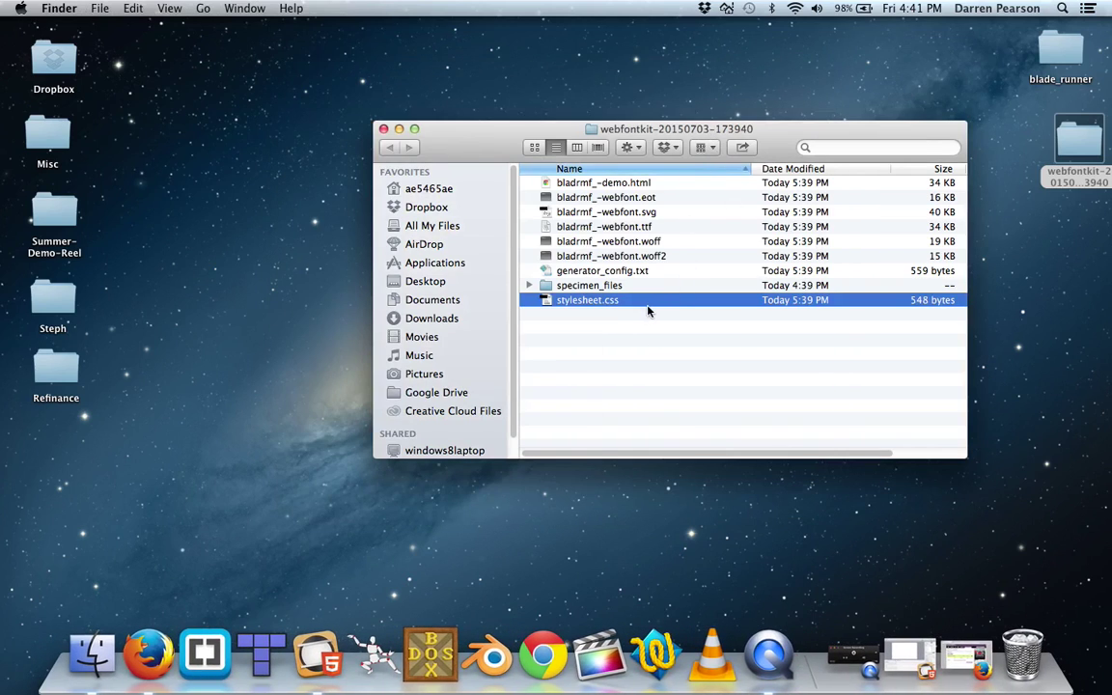
Open stylesheet.css using Open With > Other… and TextWrangler.app.
{"action": "right_click", "coordinate": [649, 303]}
{"action": "mouse_move", "coordinate": [695, 321]}
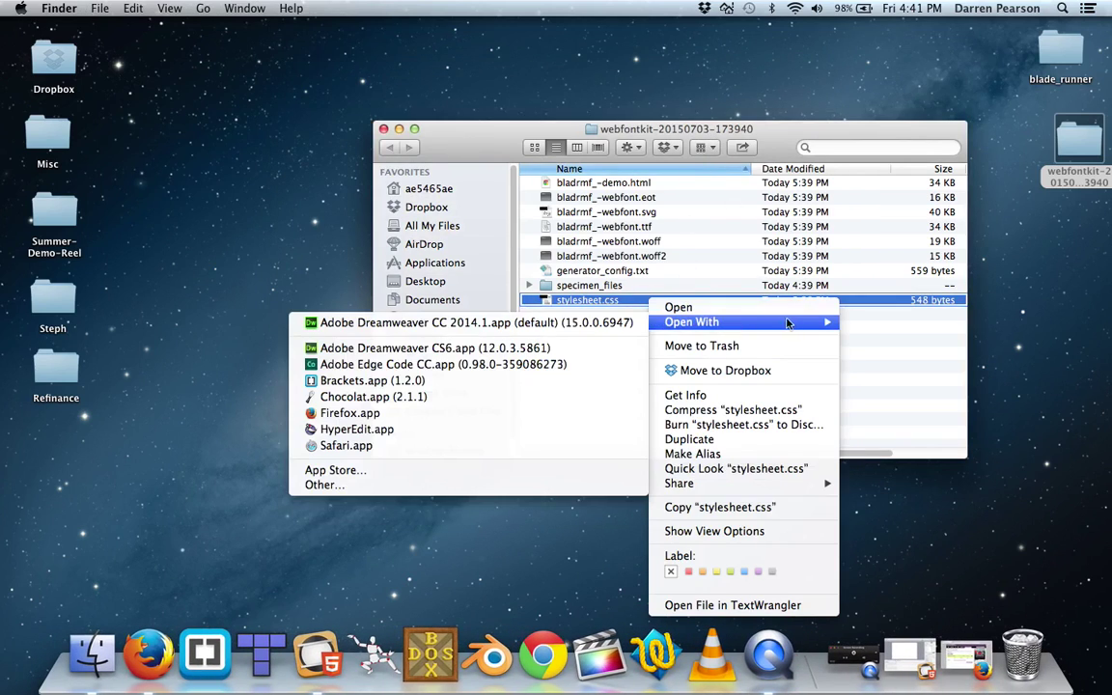
{"action": "left_click", "coordinate": [556, 484]}
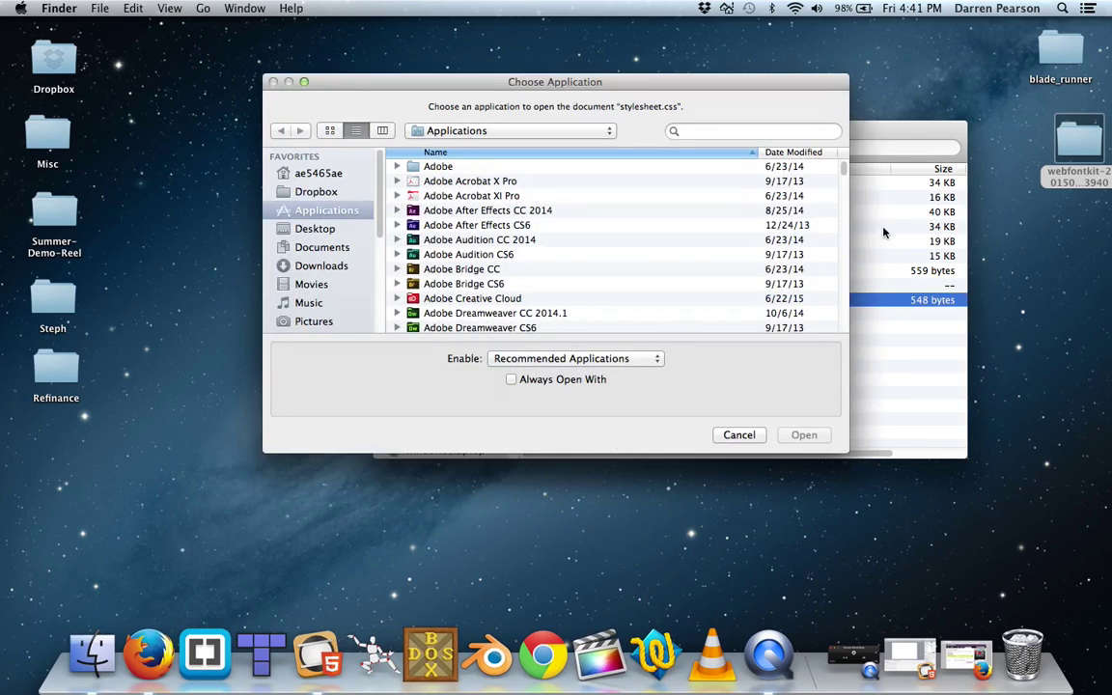
{"action": "left_click_drag", "start_coordinate": [843, 169], "coordinate": [846, 308]}
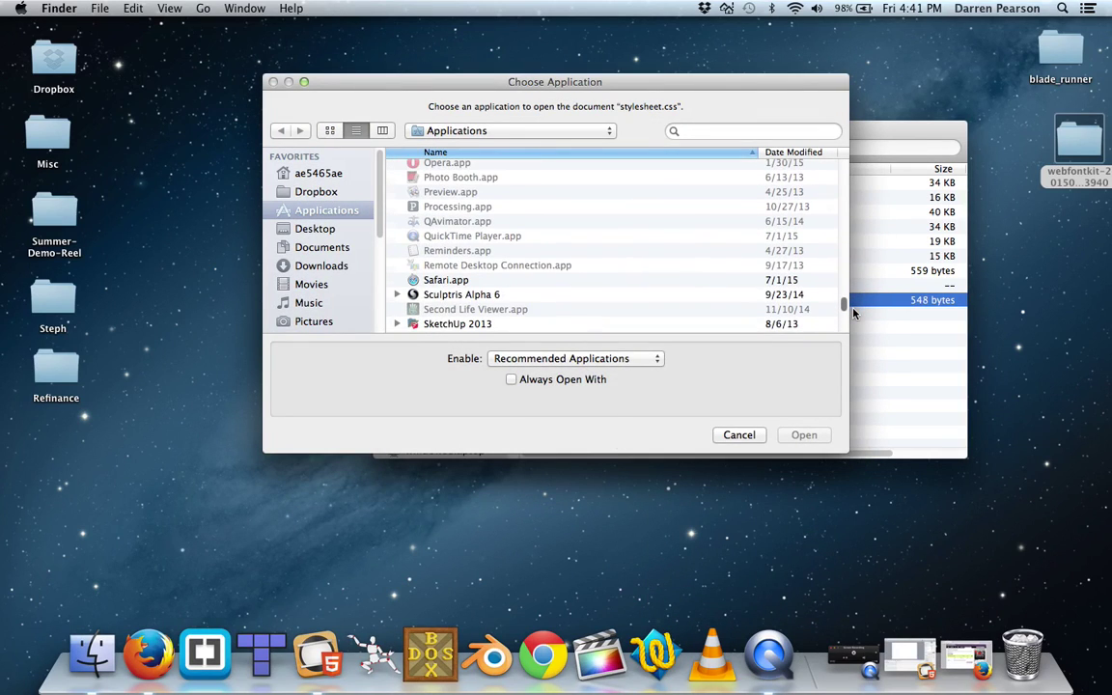
{"action": "scroll", "coordinate": [627, 289], "scroll_direction": "down", "scroll_amount": 5}
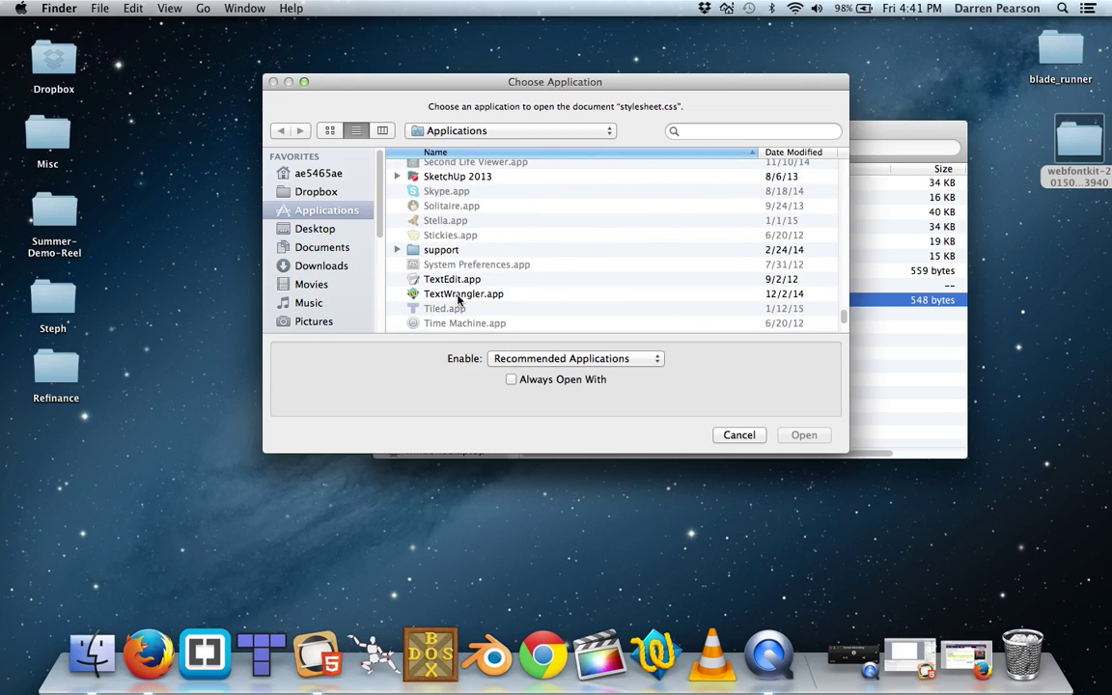
{"action": "left_click", "coordinate": [459, 294]}
{"action": "left_click", "coordinate": [811, 437]}
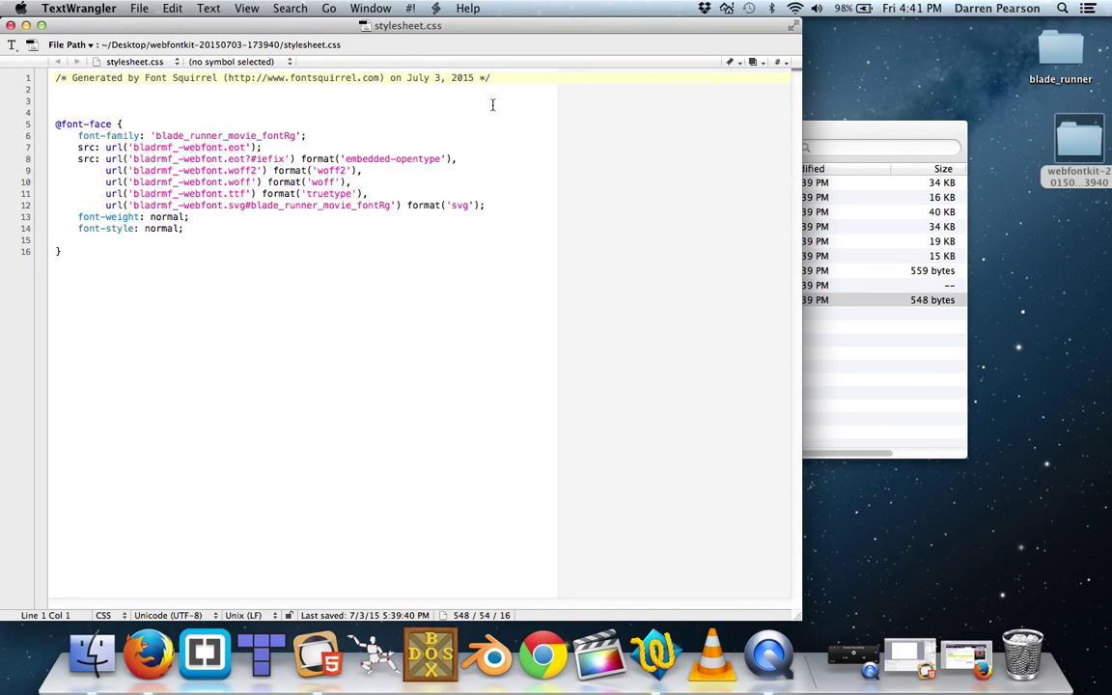
{"action": "left_click_drag", "start_coordinate": [494, 78], "coordinate": [140, 65]}
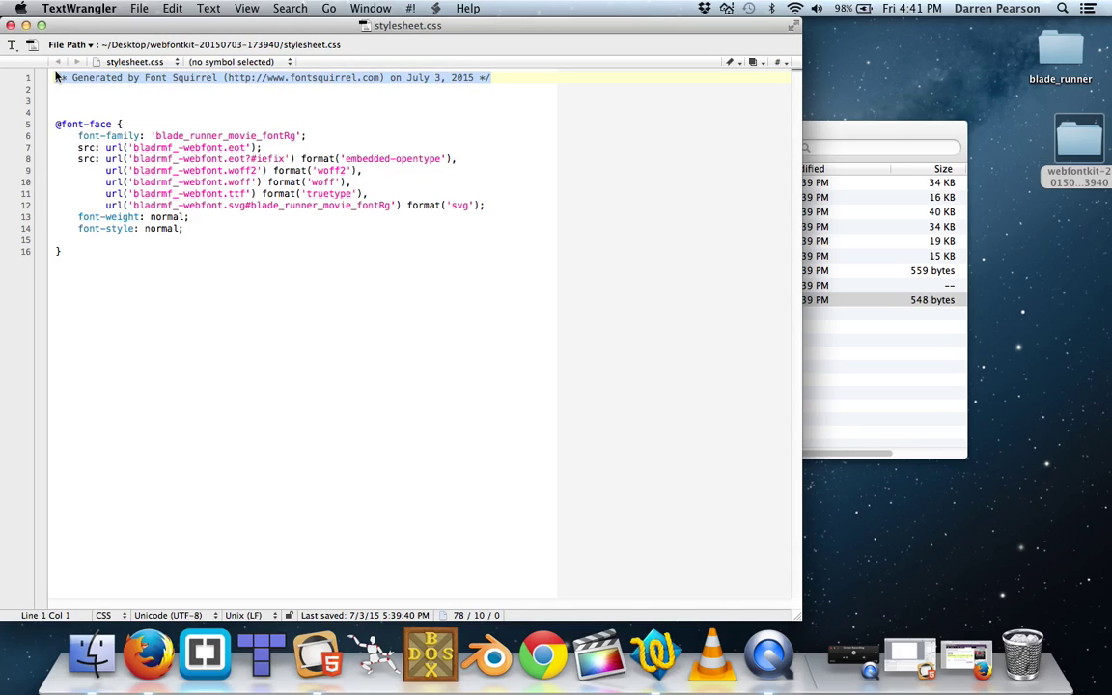
{"action": "key", "text": "BackSpace"}
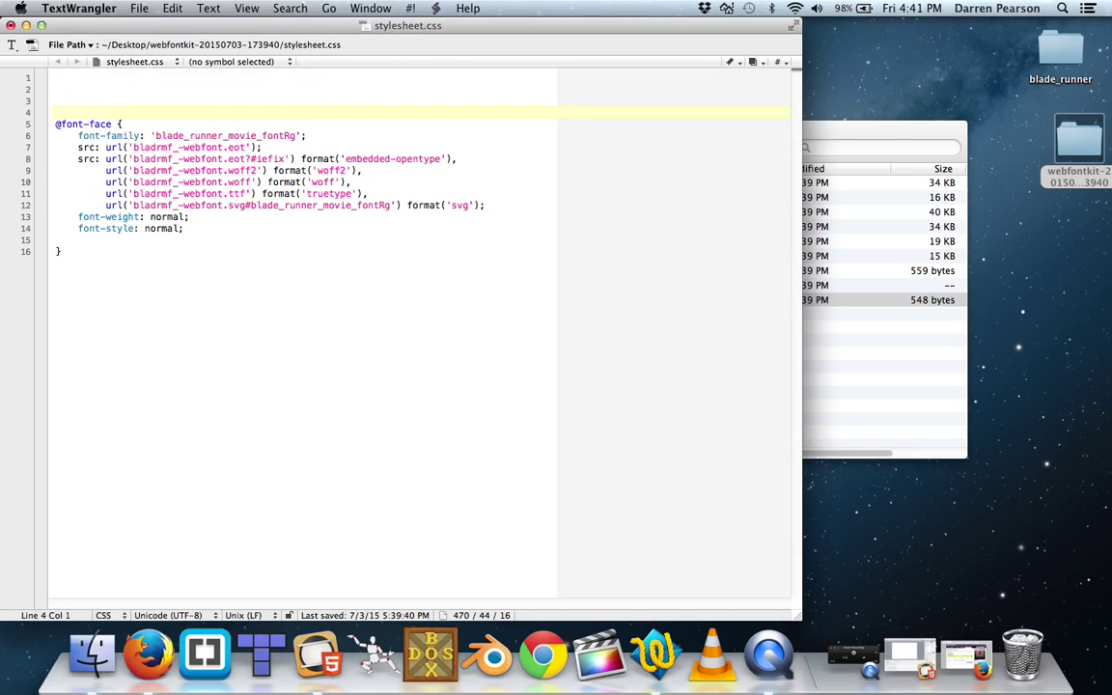
{"action": "key", "text": "BackSpace"}
{"action": "key", "text": "BackSpace"}
{"action": "key", "text": "BackSpace"}
{"action": "type", "text": "<"}
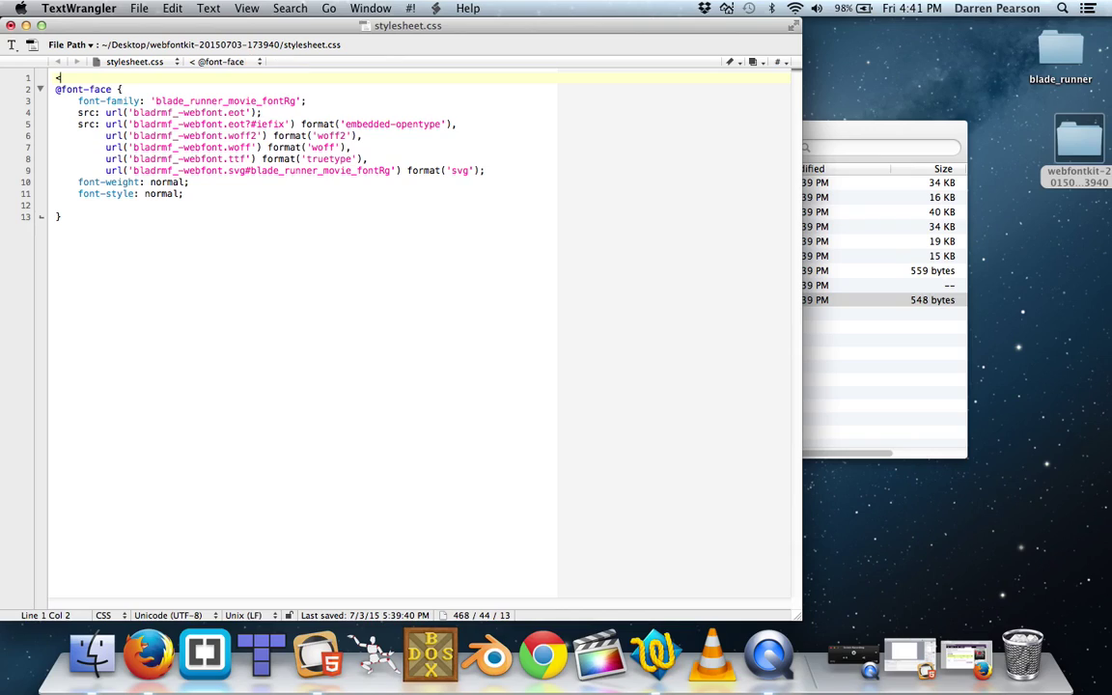
{"action": "type", "text": "style>"}
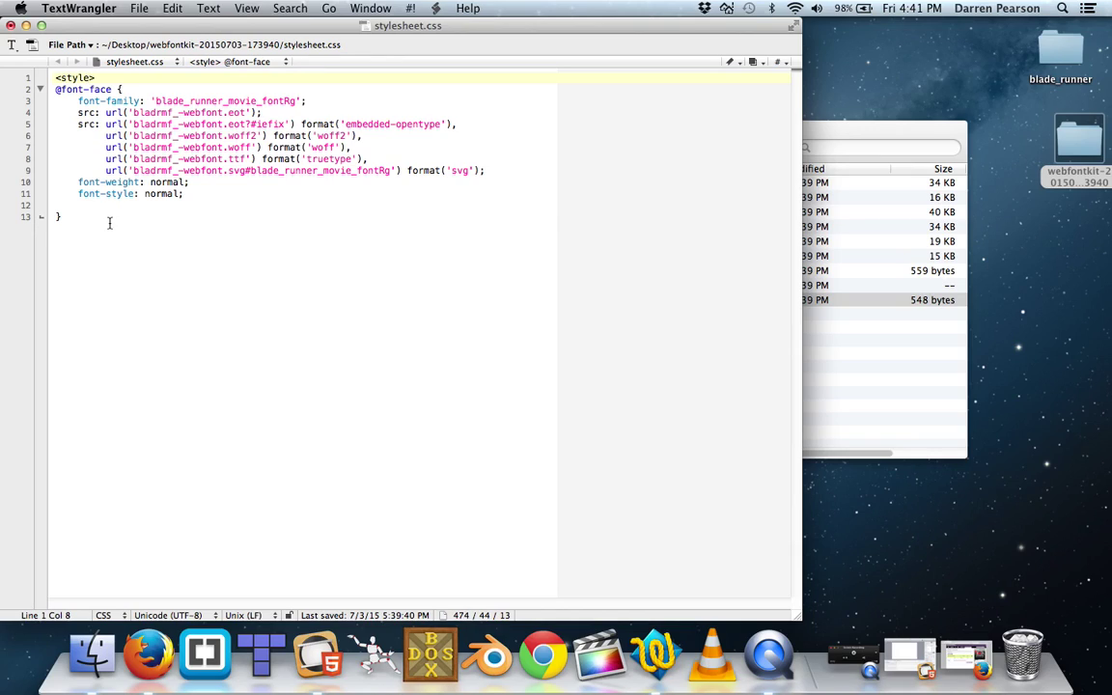
{"action": "left_click", "coordinate": [109, 216]}
{"action": "key", "text": "Return"}
{"action": "type", "text": "</s"}
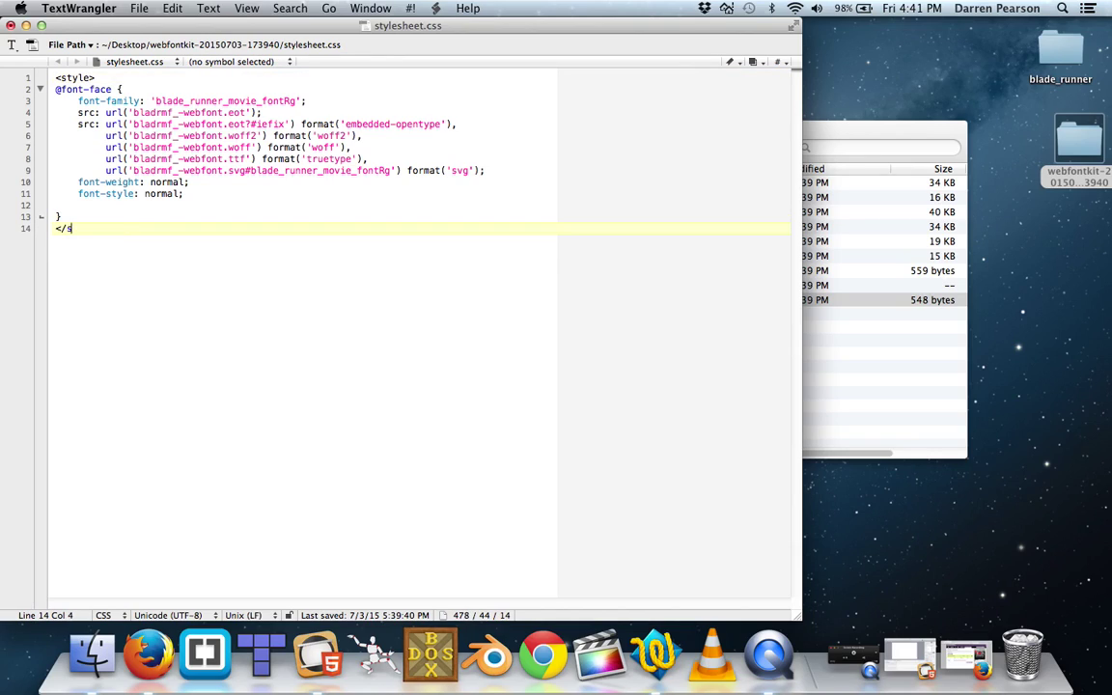
{"action": "type", "text": "tyle>"}
Insert ${resourcesFolderName}/ inside url(' on the first src line of stylesheet.css.
{"action": "left_click", "coordinate": [101, 112]}
{"action": "left_click_drag", "start_coordinate": [113, 112], "coordinate": [123, 113]}
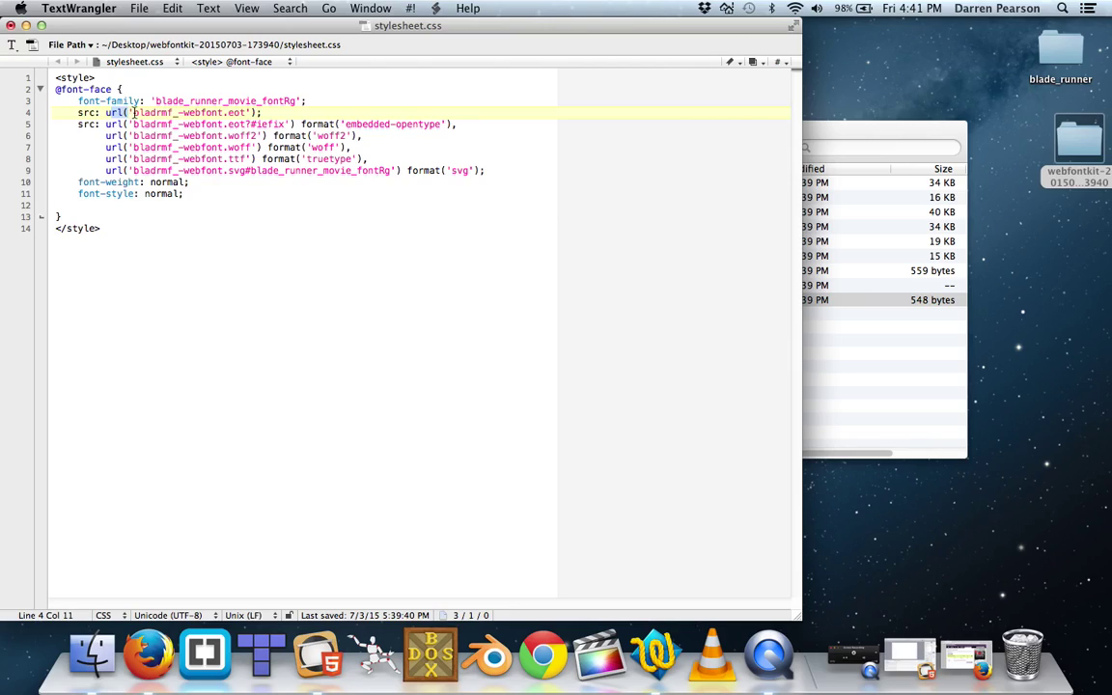
{"action": "left_click", "coordinate": [133, 113]}
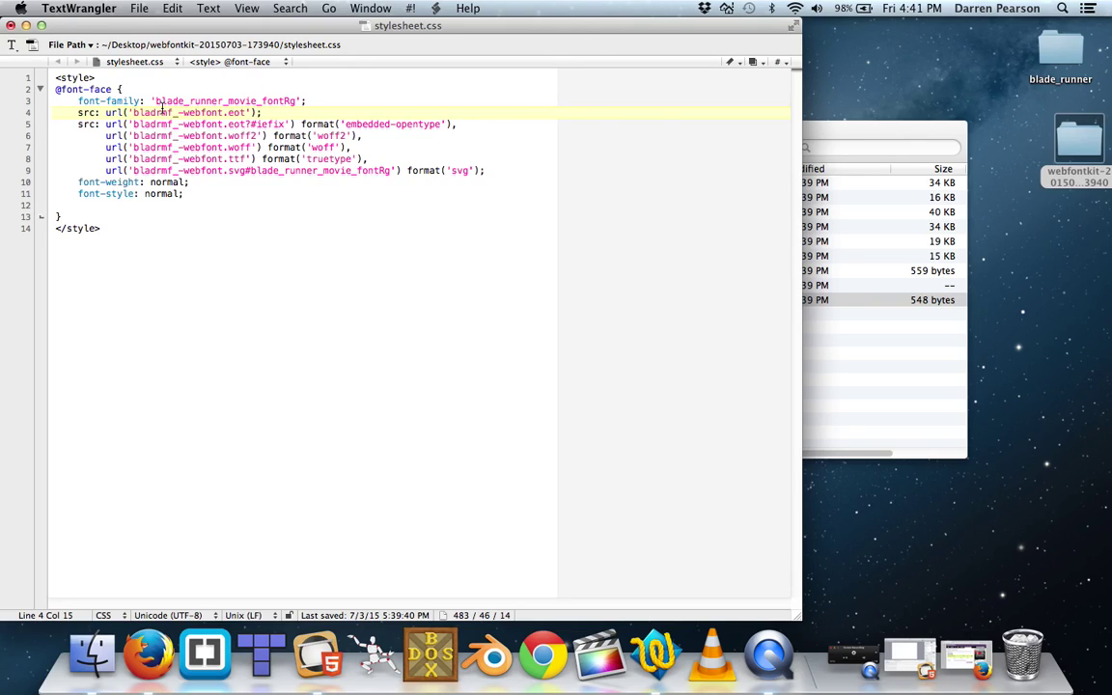
{"action": "type", "text": "src: url('$"}
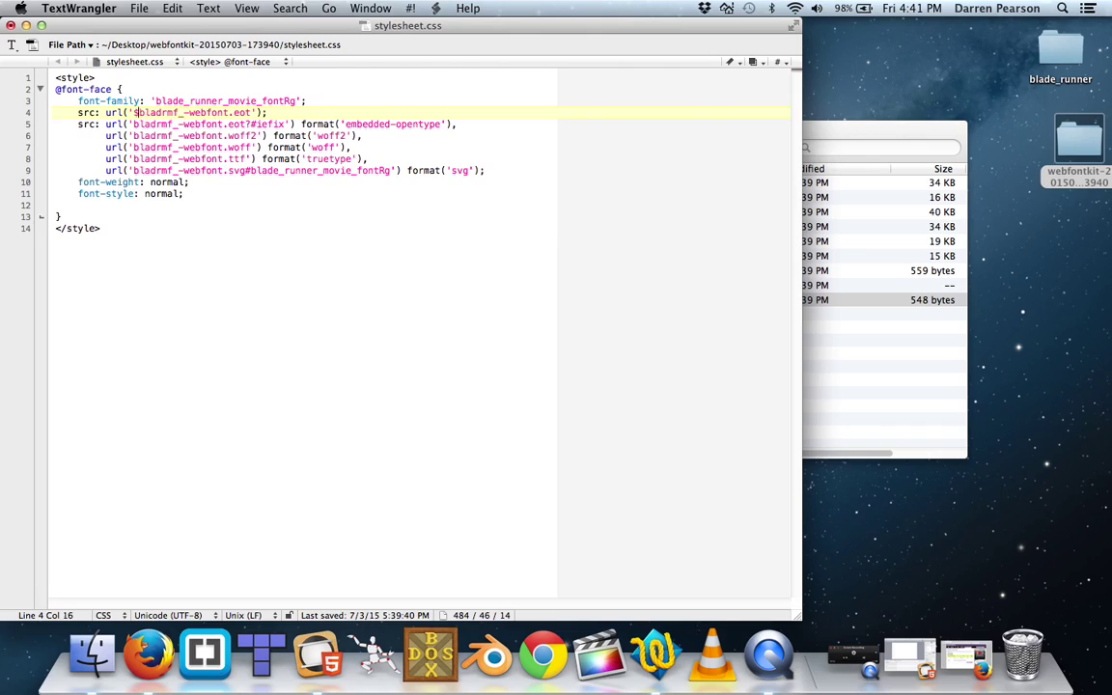
{"action": "type", "text": "{"}
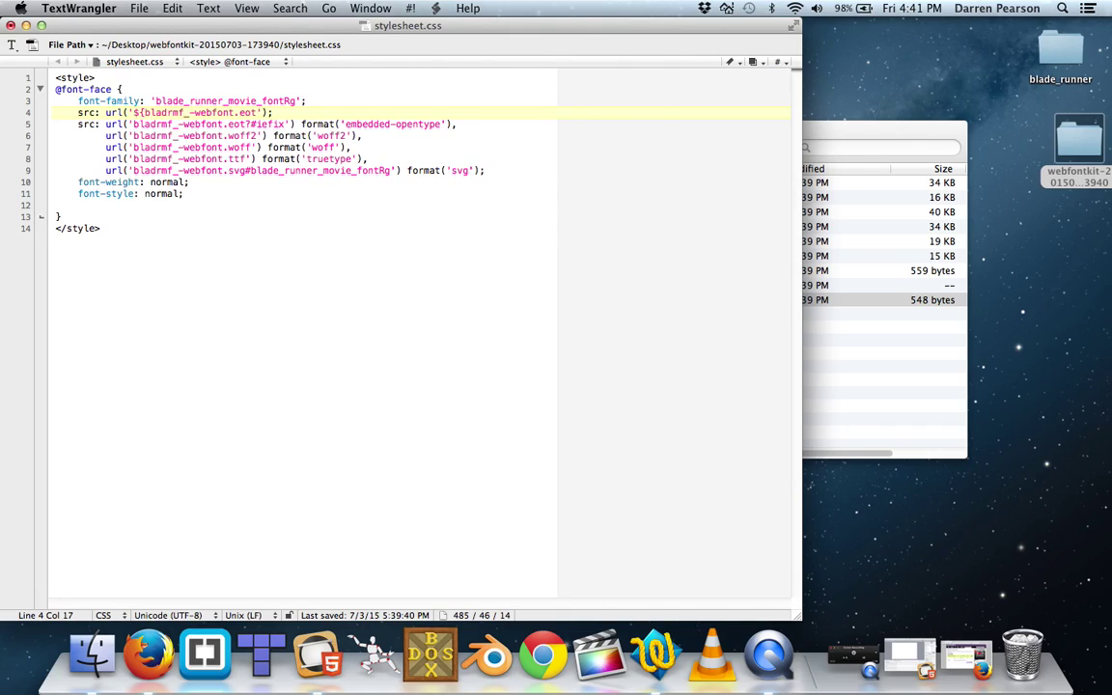
{"action": "type", "text": "resources"}
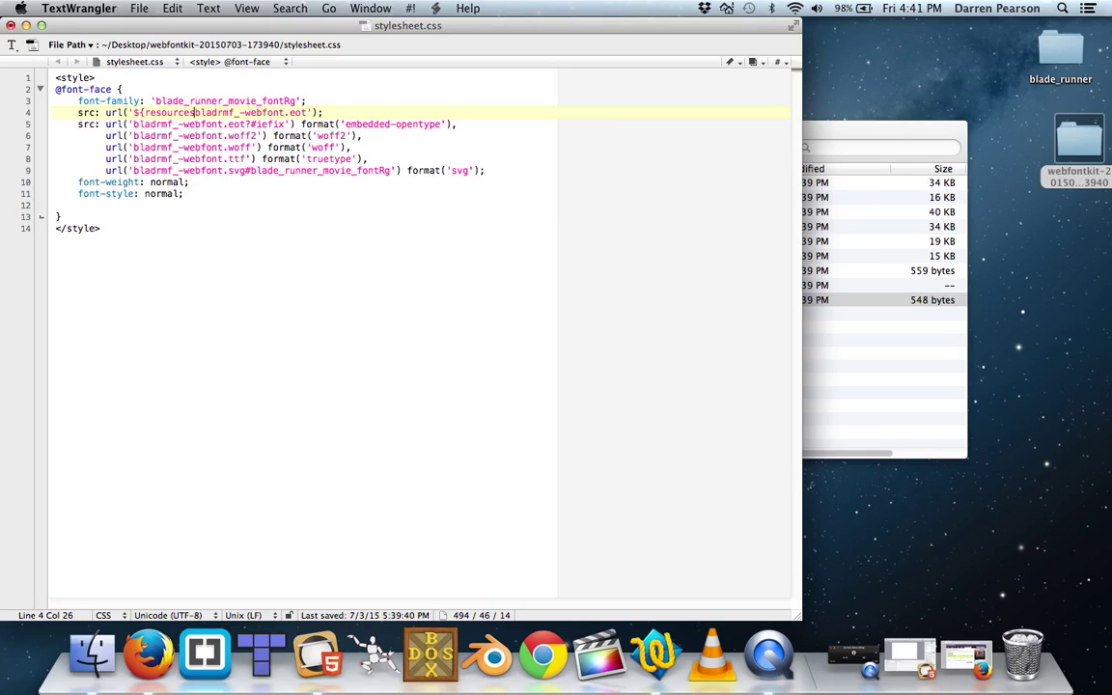
{"action": "type", "text": "FolderName"}
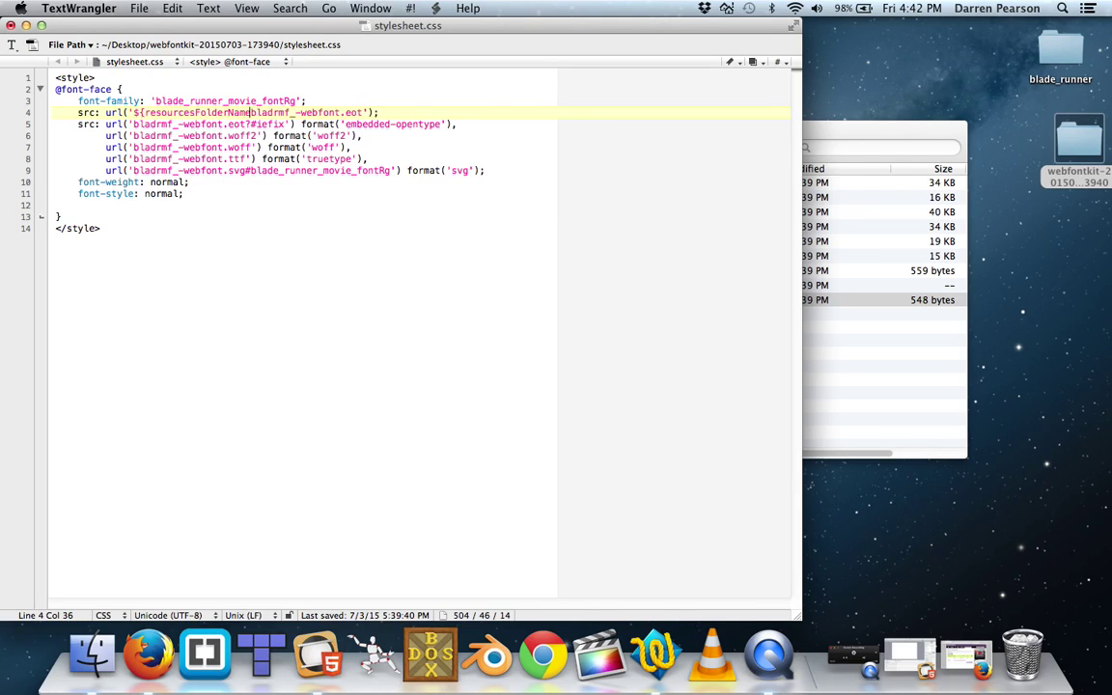
{"action": "type", "text": "}/"}
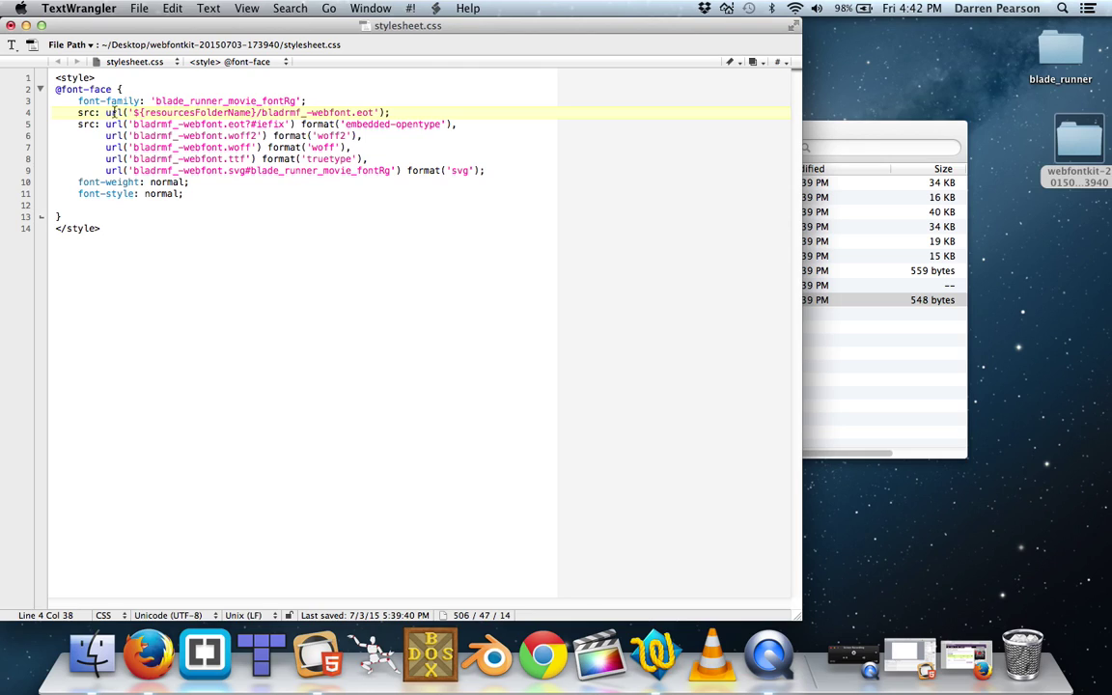
Copy the ${resourcesFolderName}/ prefix and paste it into the url of lines 5–8 and the svg line.
{"action": "left_click_drag", "start_coordinate": [133, 112], "coordinate": [261, 112]}
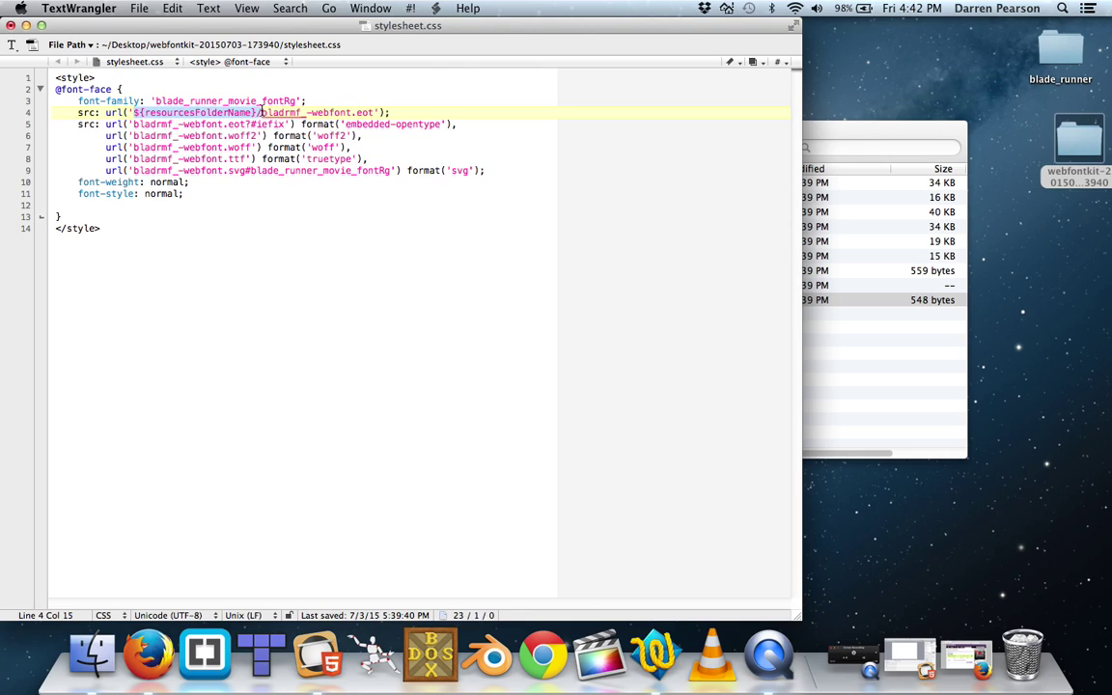
{"action": "right_click", "coordinate": [253, 113]}
{"action": "left_click", "coordinate": [285, 159]}
{"action": "left_click", "coordinate": [132, 123]}
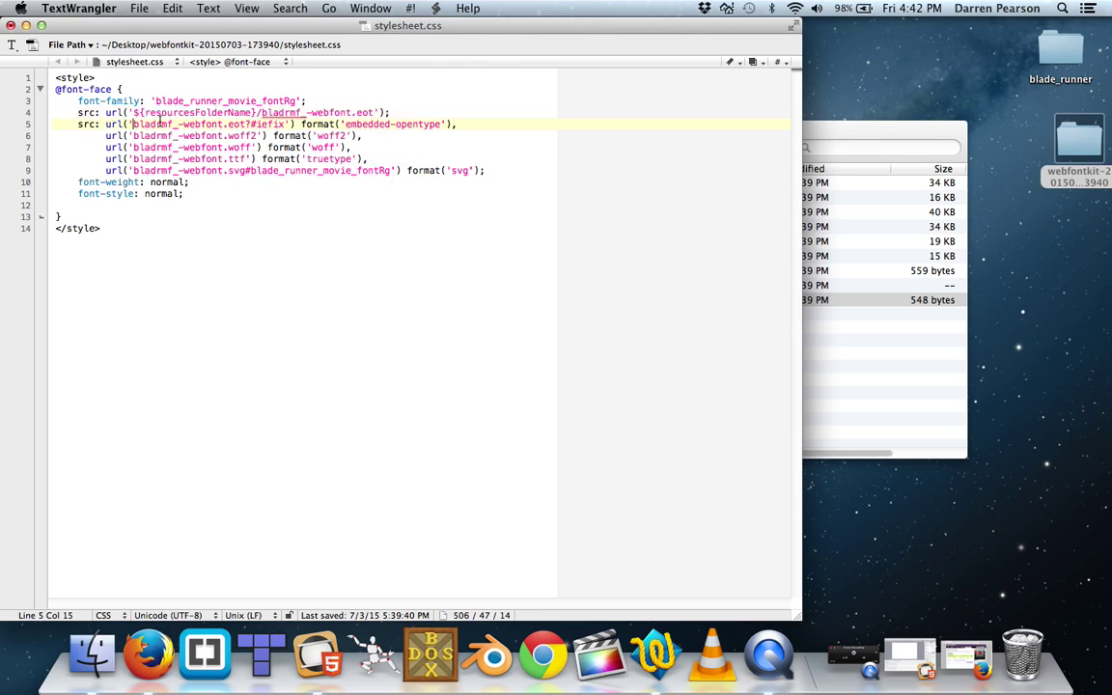
{"action": "key", "text": "super+v"}
{"action": "left_click", "coordinate": [133, 135]}
{"action": "key", "text": "super+v"}
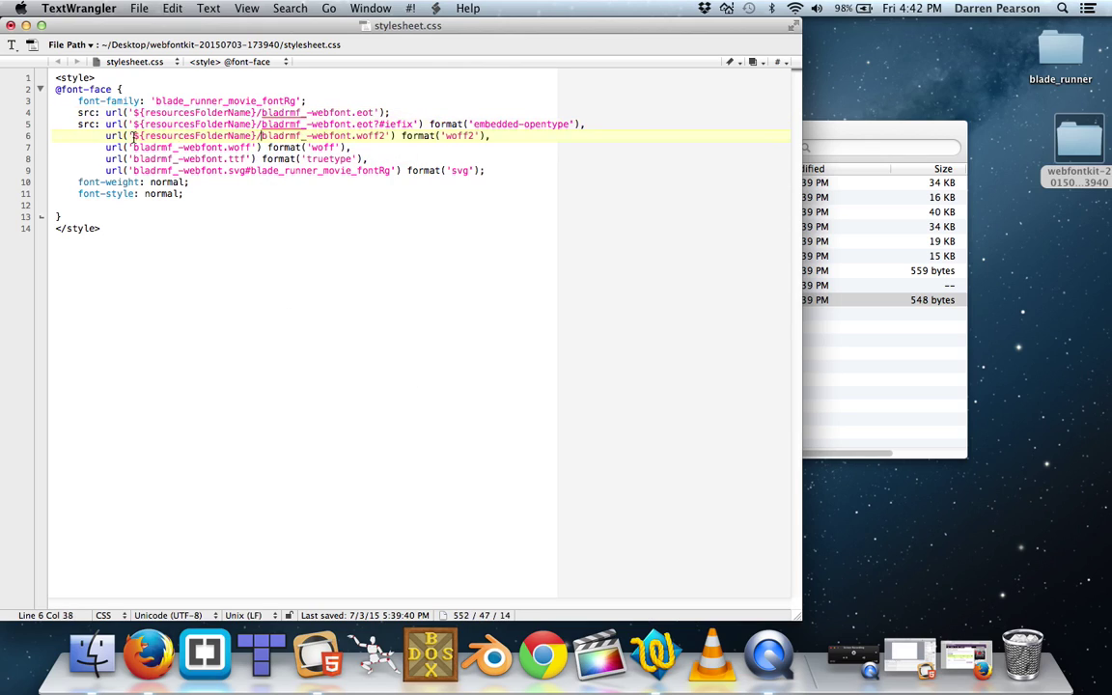
{"action": "left_click", "coordinate": [133, 147]}
{"action": "key", "text": "super+v"}
{"action": "left_click", "coordinate": [133, 158]}
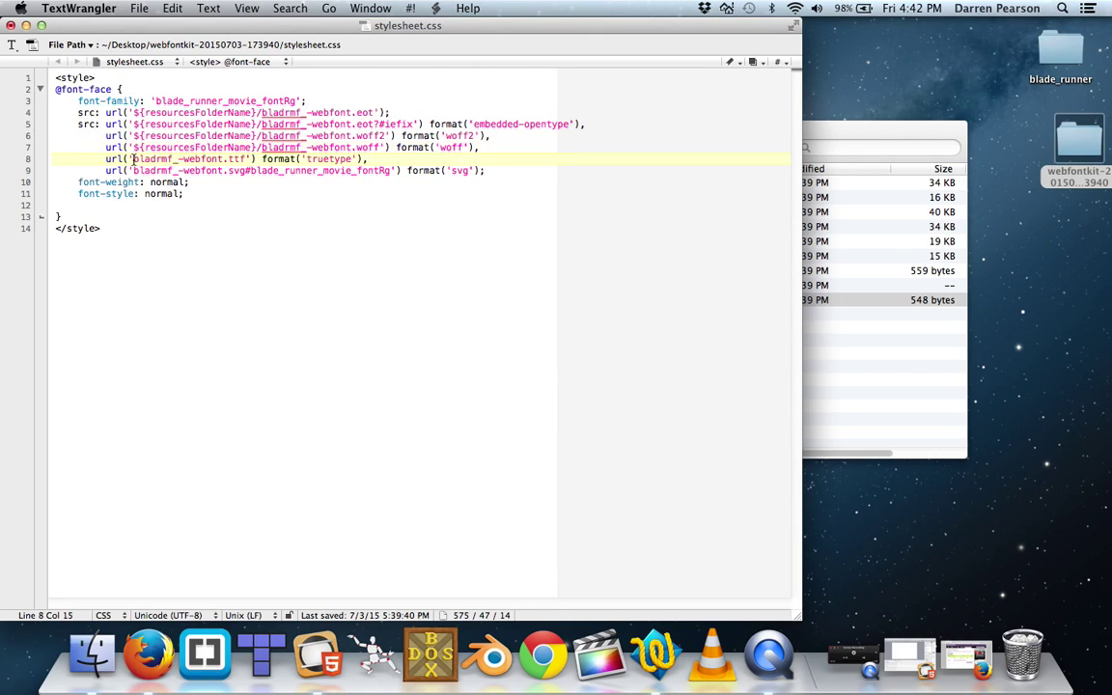
{"action": "key", "text": "super+v"}
{"action": "left_click", "coordinate": [134, 170]}
{"action": "key", "text": "super+v"}
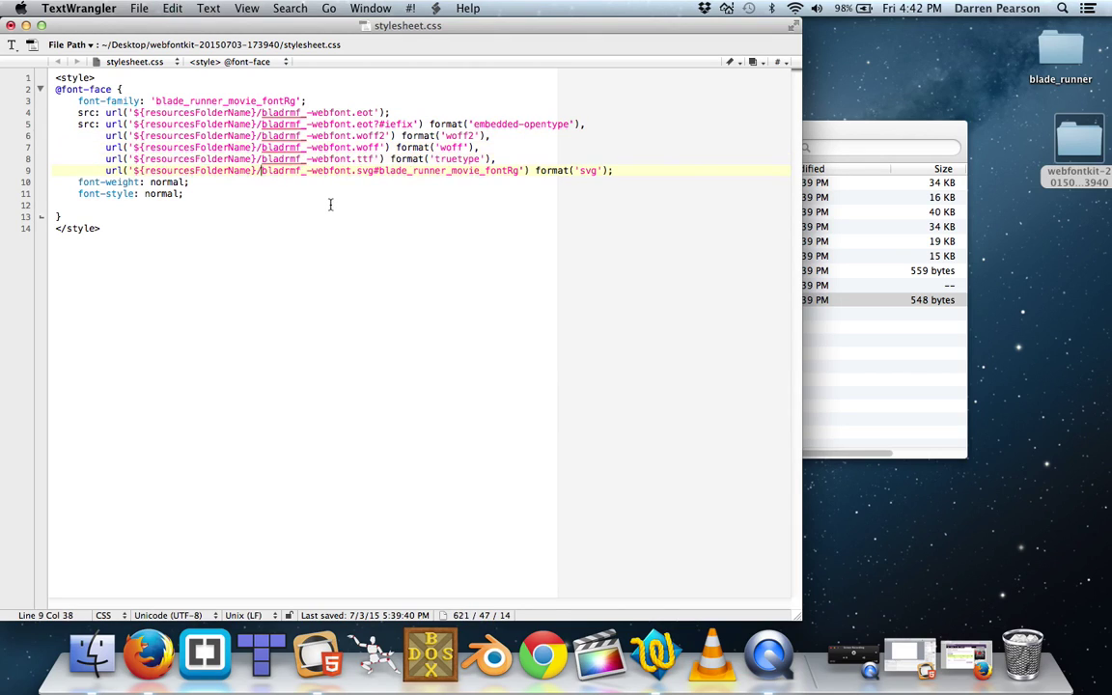
Select the font family name blade_runner_movie_fontRg in the stylesheet.
{"action": "left_click", "coordinate": [359, 201]}
{"action": "left_click_drag", "start_coordinate": [132, 113], "coordinate": [259, 112]}
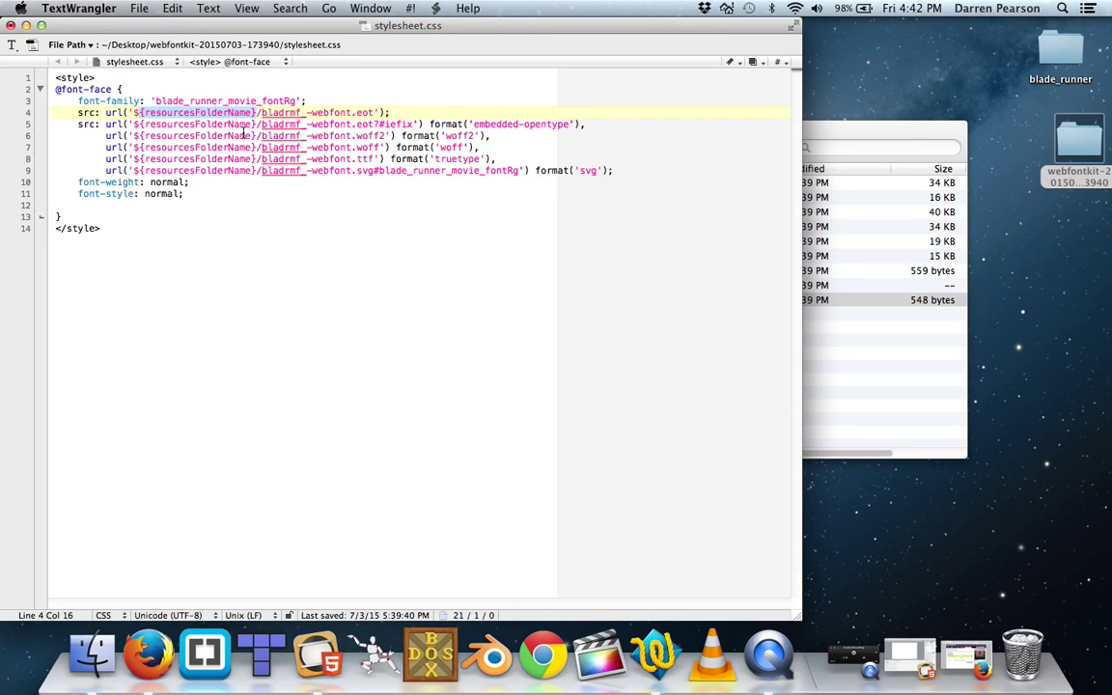
{"action": "left_click", "coordinate": [227, 101]}
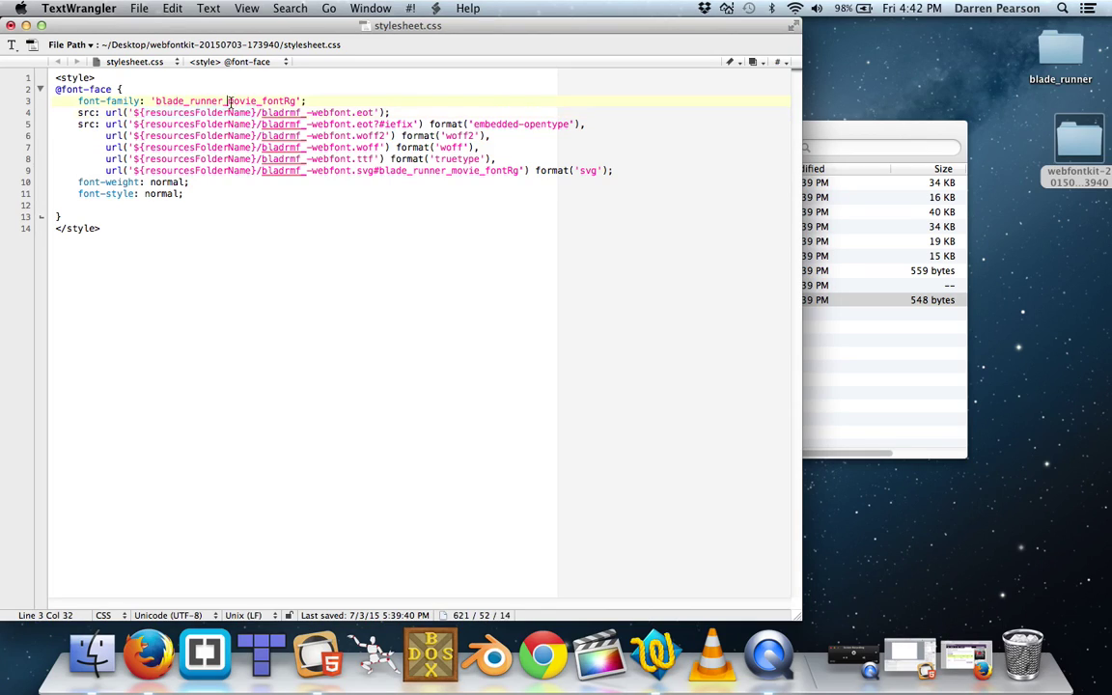
{"action": "left_click_drag", "start_coordinate": [155, 100], "coordinate": [296, 101]}
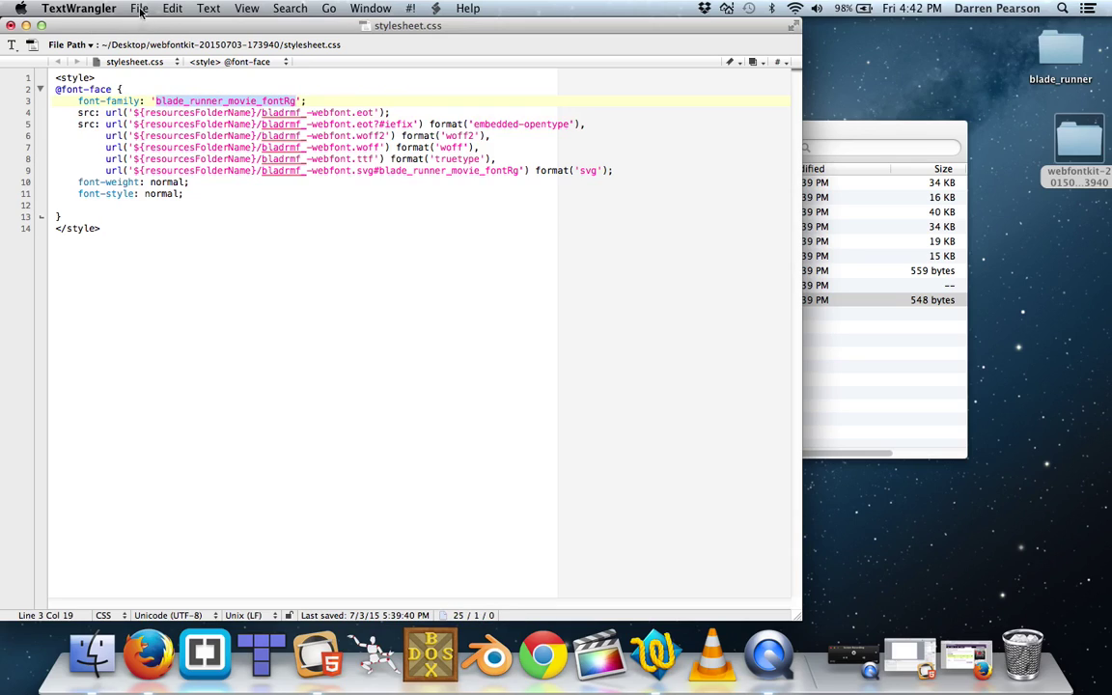
Copy blade_runner_movie_fontRg, save stylesheet.css, and quit TextWrangler.
{"action": "left_click", "coordinate": [171, 7]}
{"action": "left_click", "coordinate": [203, 95]}
{"action": "left_click", "coordinate": [139, 8]}
{"action": "left_click", "coordinate": [199, 228]}
{"action": "left_click", "coordinate": [57, 12]}
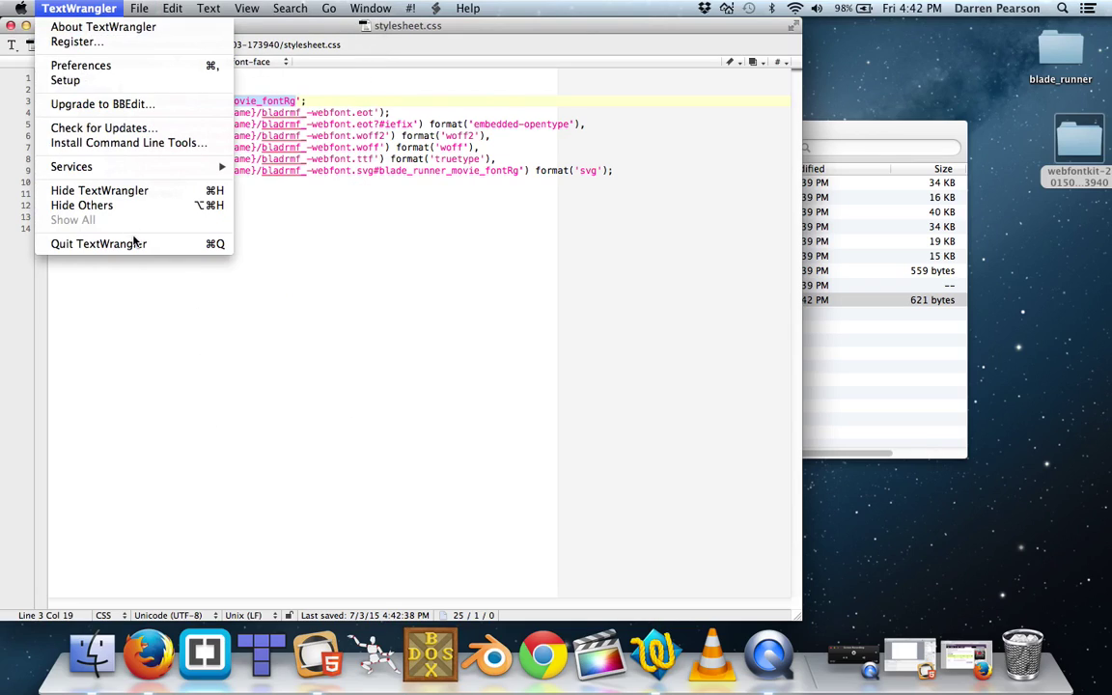
{"action": "left_click", "coordinate": [135, 242]}
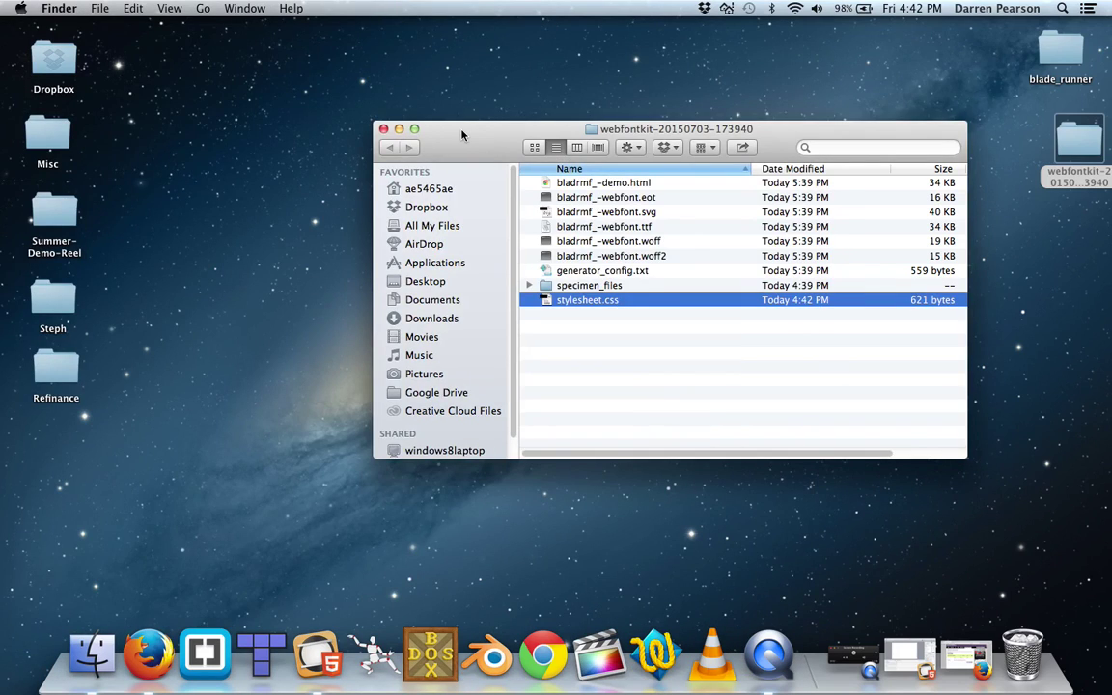
Create a new folder named test1 on the desktop.
{"action": "left_click_drag", "start_coordinate": [461, 136], "coordinate": [585, 214]}
{"action": "left_click", "coordinate": [506, 209]}
{"action": "right_click", "coordinate": [437, 157]}
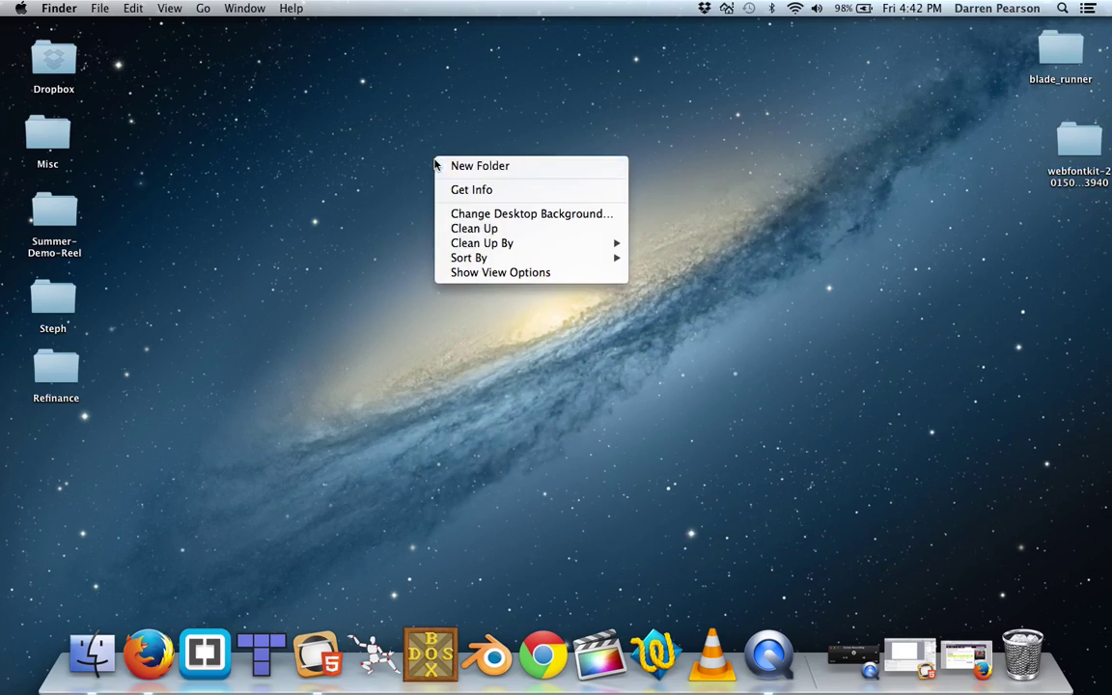
{"action": "left_click", "coordinate": [498, 169]}
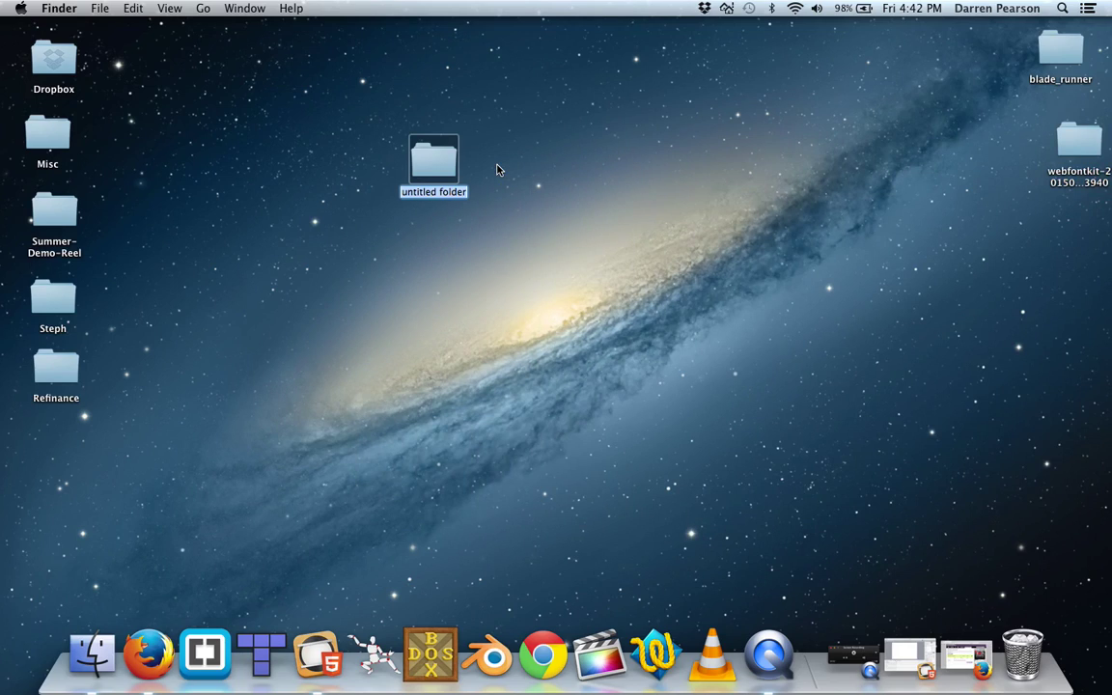
{"action": "type", "text": "test1"}
{"action": "key", "text": "Return"}
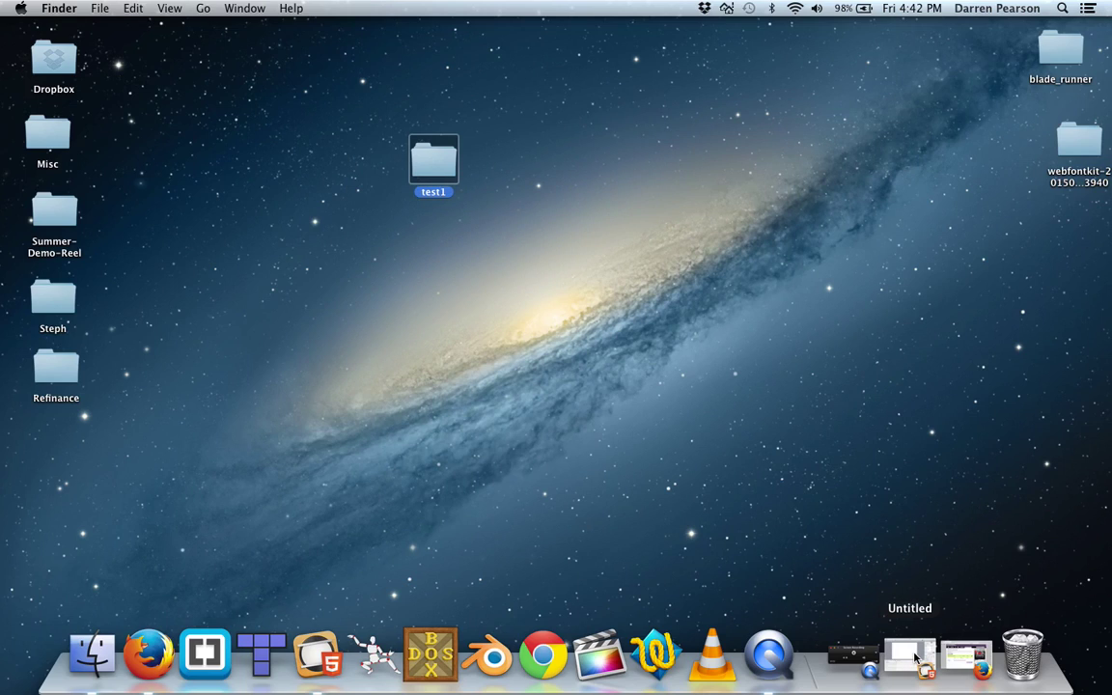
Move the bladrmf_-webfont eot, svg, ttf and woff files from webfontkit into test1.
{"action": "double_click", "coordinate": [1078, 143]}
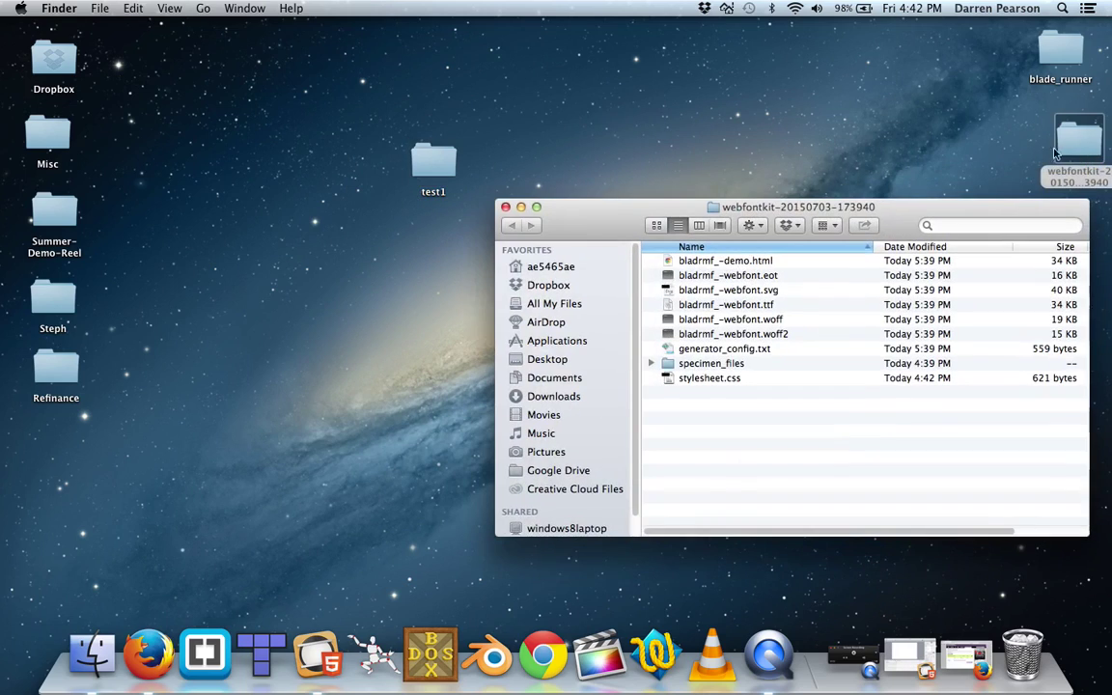
{"action": "left_click", "coordinate": [734, 276]}
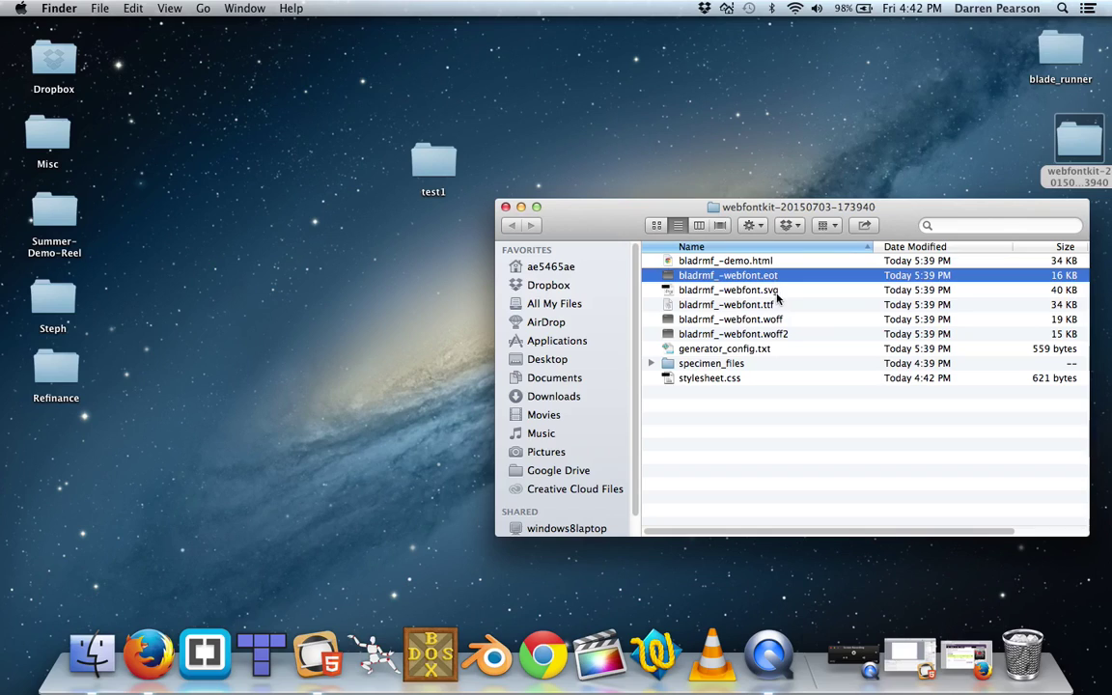
{"action": "left_click", "coordinate": [777, 292], "text": "super"}
{"action": "left_click", "coordinate": [776, 305], "text": "super"}
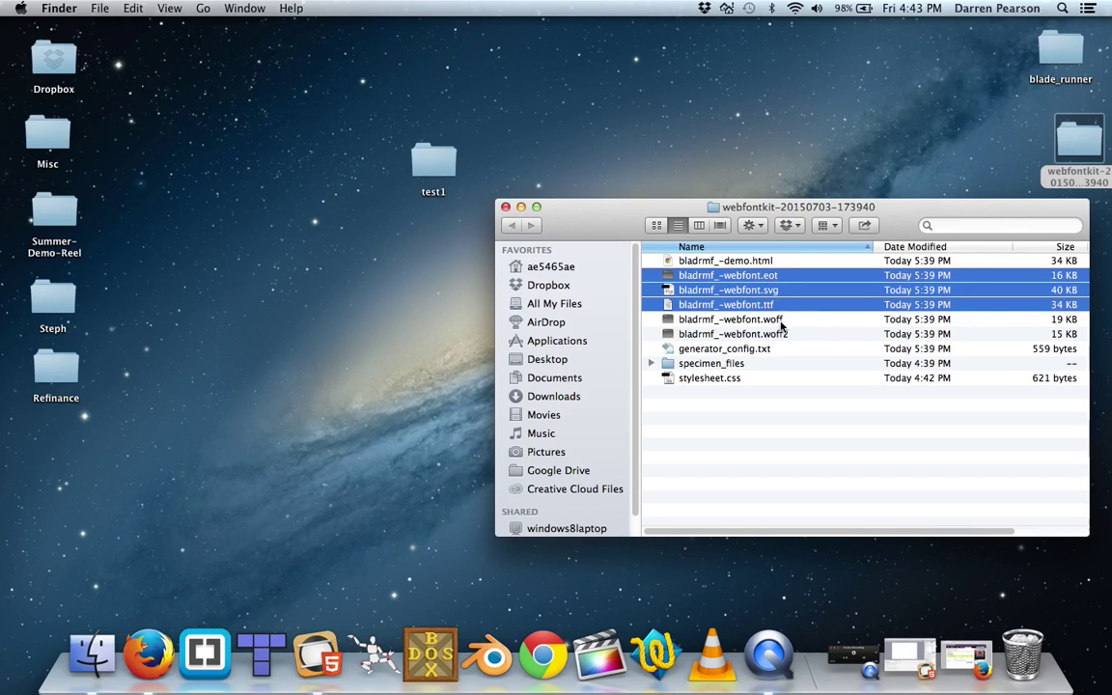
{"action": "left_click", "coordinate": [779, 320], "text": "super"}
{"action": "left_click_drag", "start_coordinate": [807, 220], "coordinate": [898, 218]}
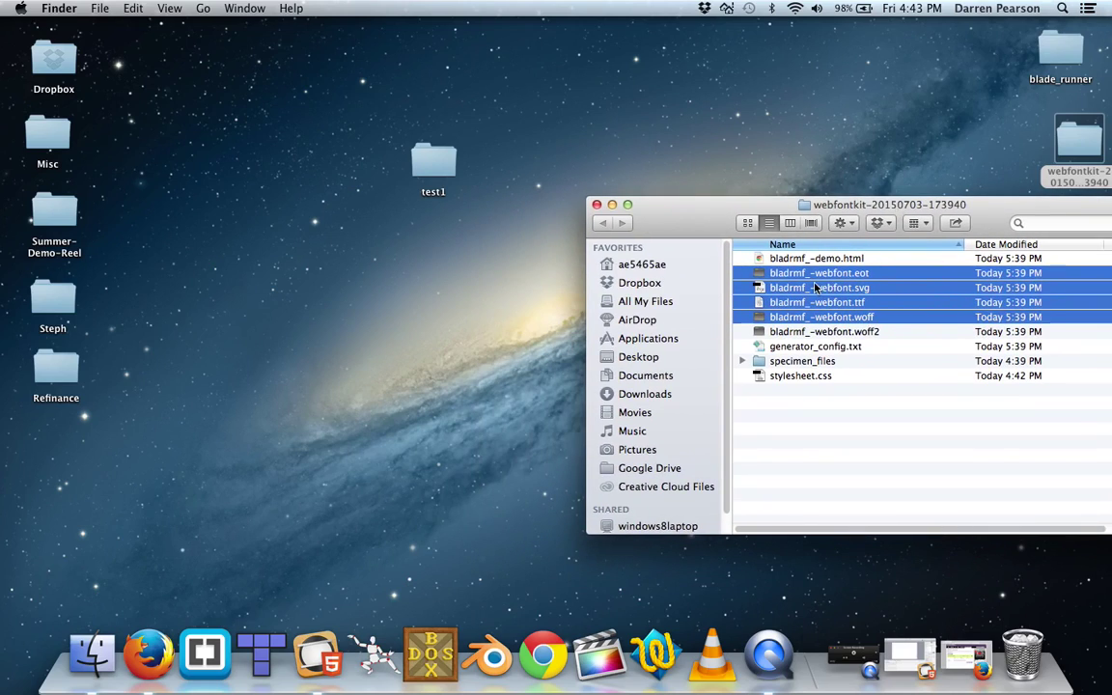
{"action": "left_click_drag", "start_coordinate": [821, 275], "coordinate": [441, 163]}
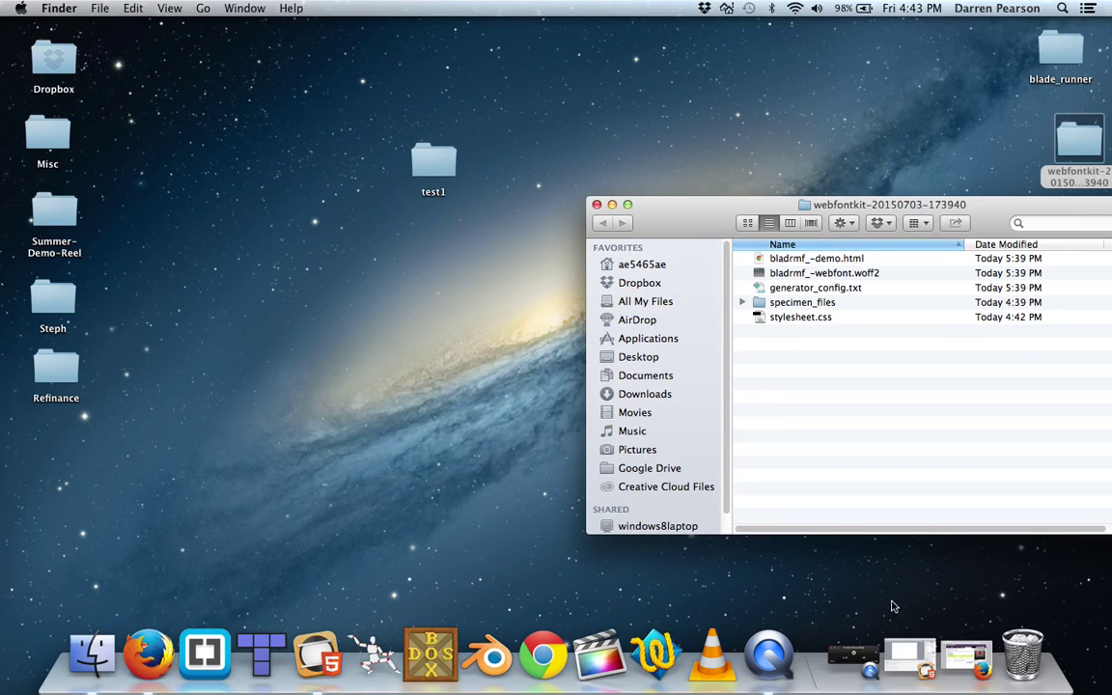
Dismiss the Google Fonts picker and set the scene background colour to Black.
{"action": "left_click", "coordinate": [907, 656]}
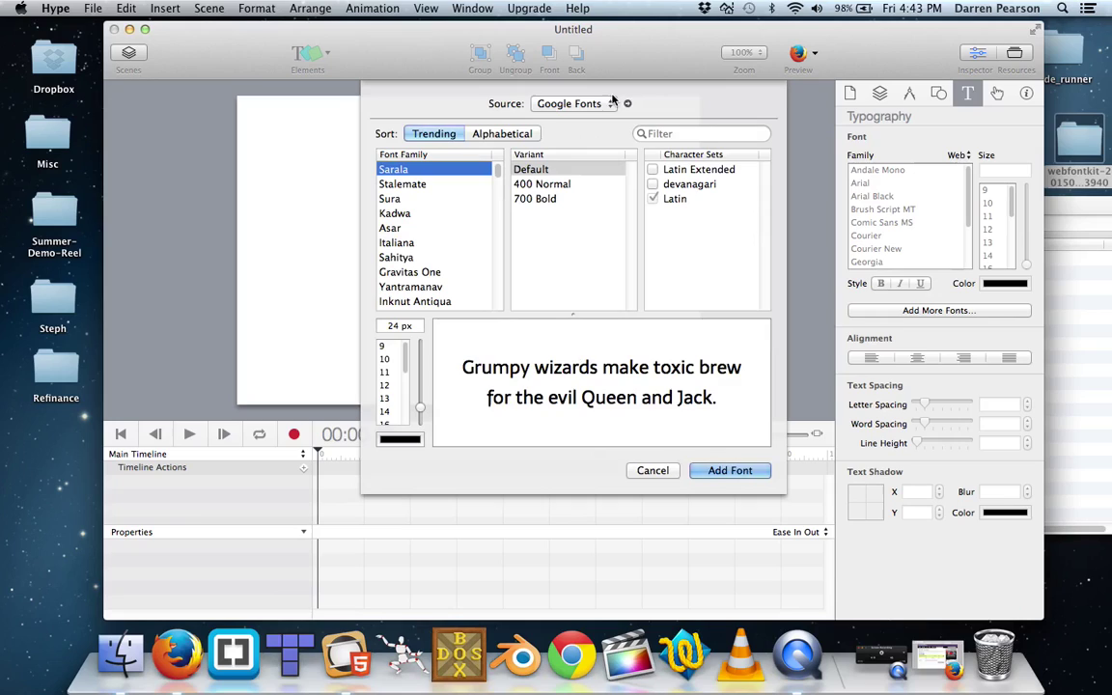
{"action": "left_click", "coordinate": [659, 471]}
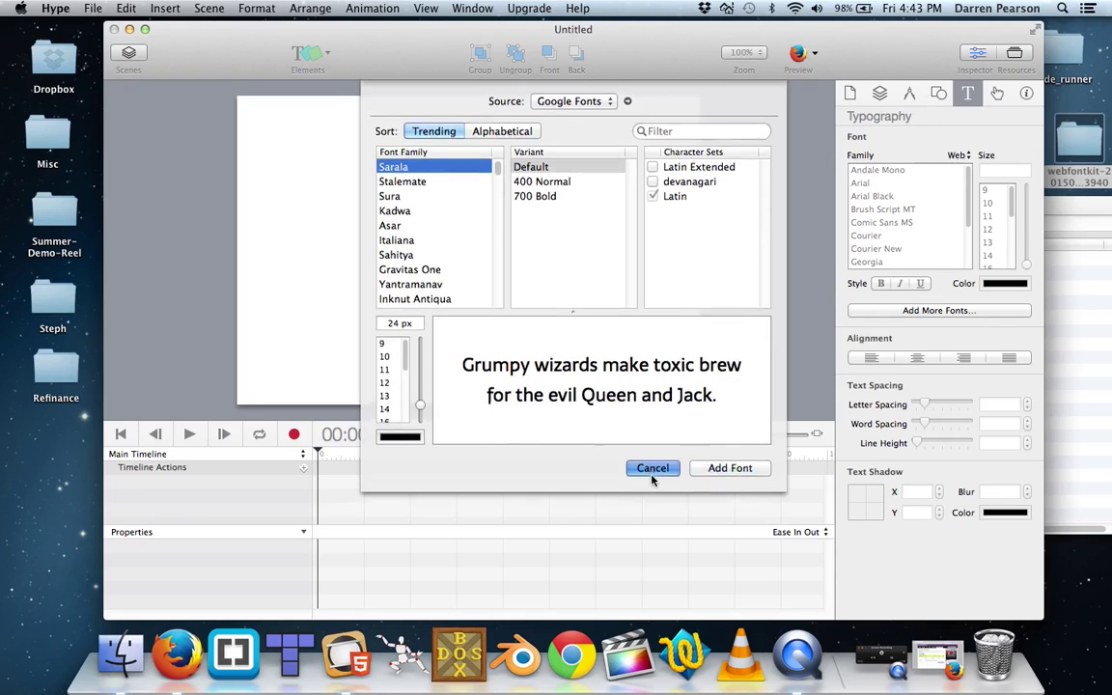
{"action": "left_click", "coordinate": [849, 92]}
{"action": "left_click", "coordinate": [883, 94]}
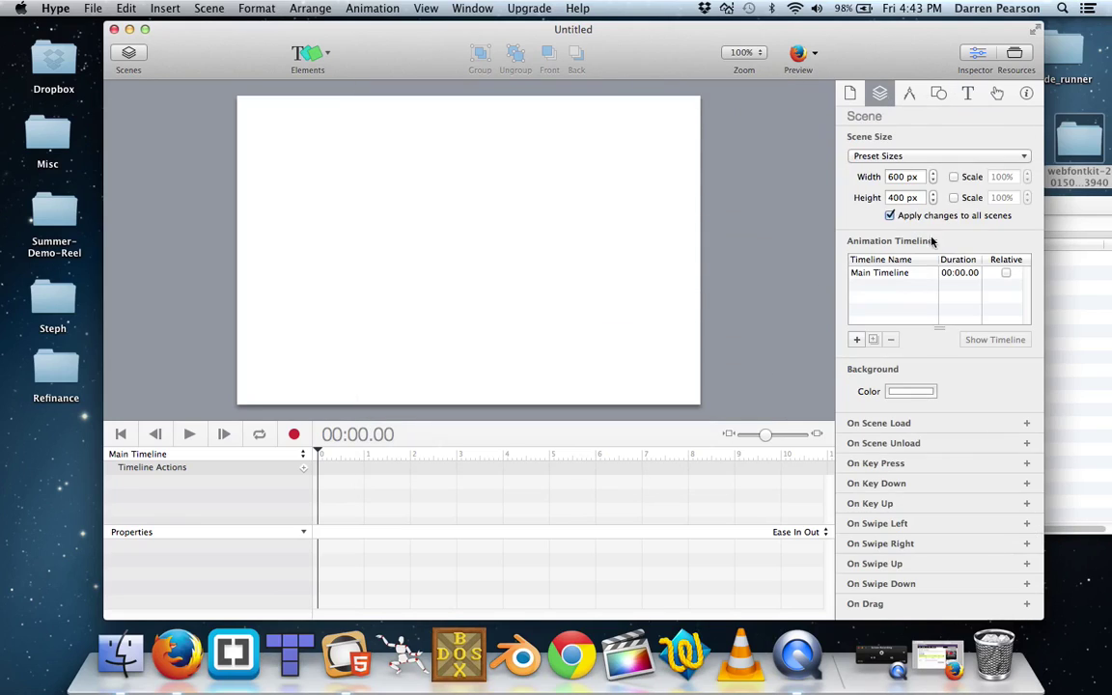
{"action": "left_click", "coordinate": [896, 390]}
{"action": "left_click", "coordinate": [945, 407]}
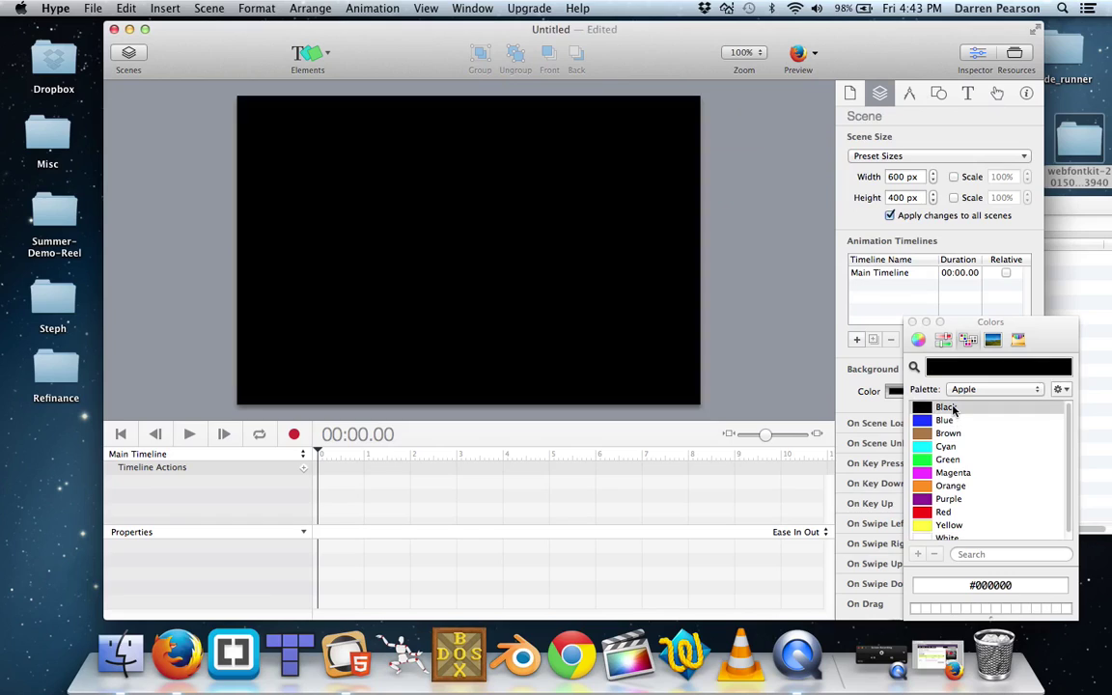
{"action": "left_click", "coordinate": [94, 8]}
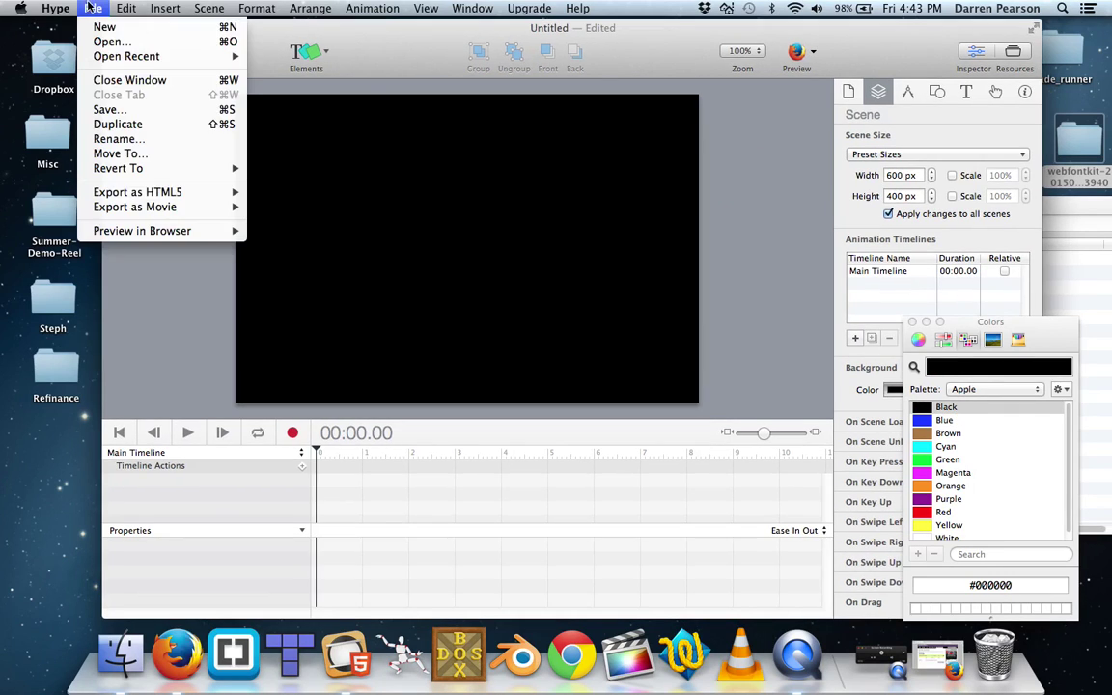
Save the document as test1.hype in the desktop's test1 folder and close the Colors panel.
{"action": "left_click", "coordinate": [144, 112]}
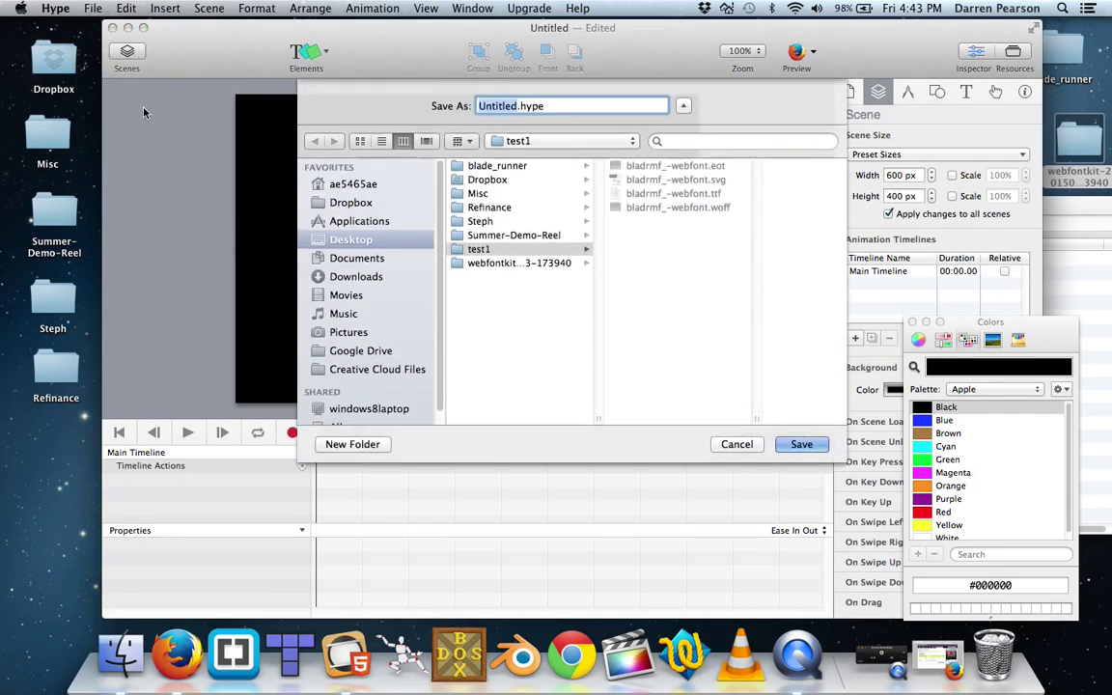
{"action": "type", "text": "test1"}
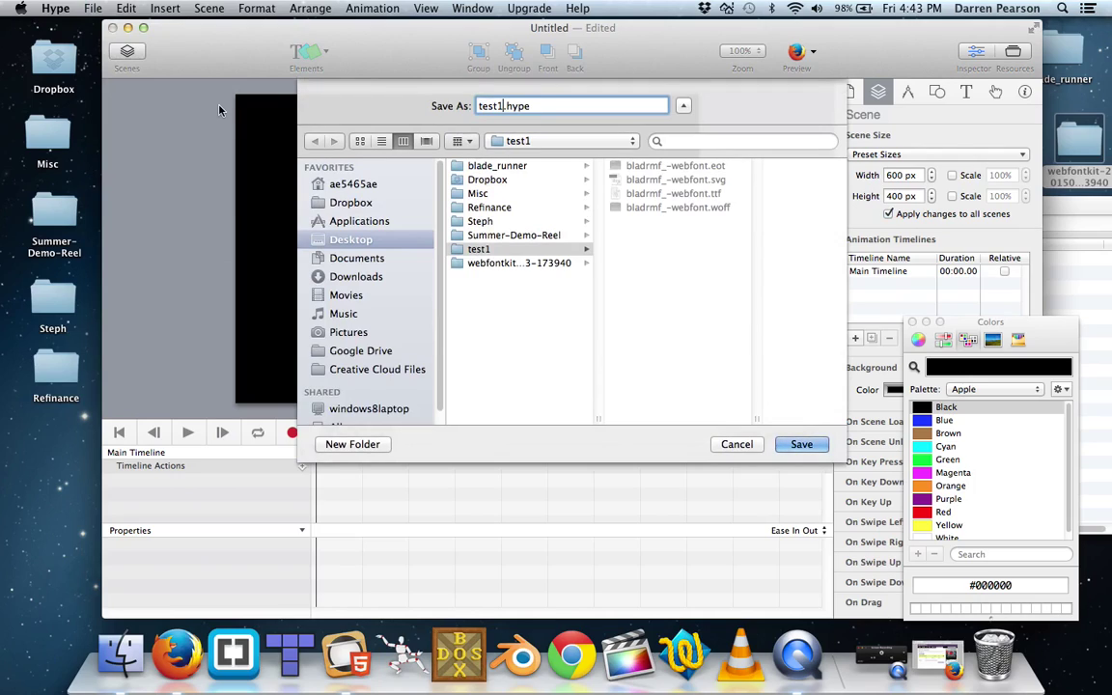
{"action": "key", "text": "Tab"}
{"action": "left_click", "coordinate": [481, 222]}
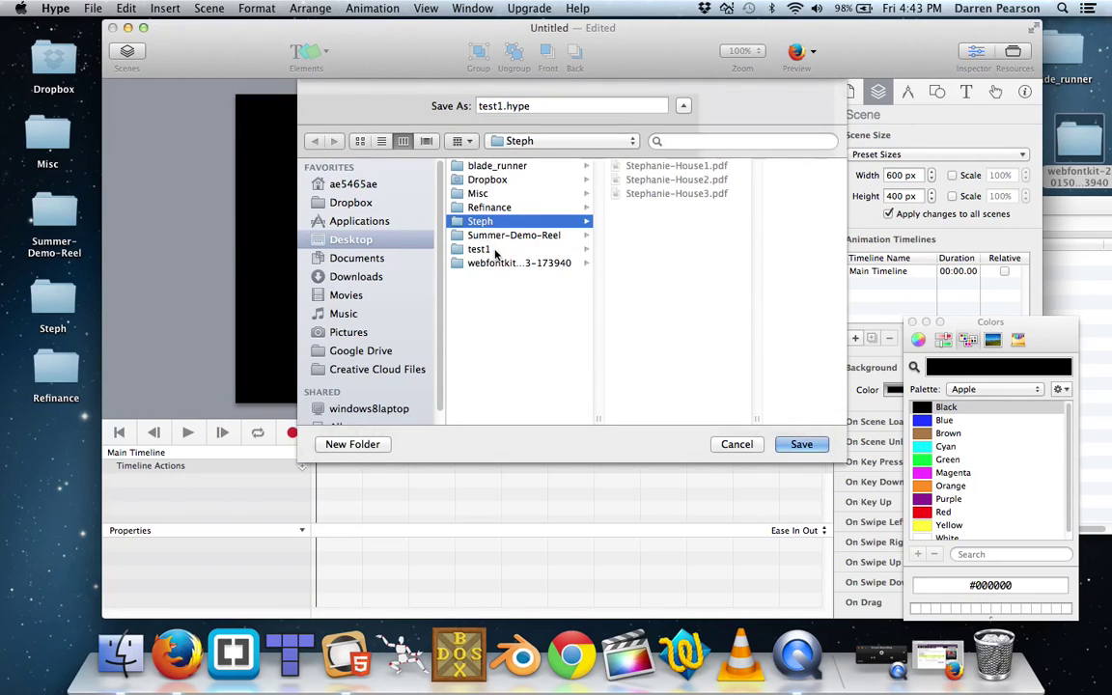
{"action": "left_click", "coordinate": [487, 249]}
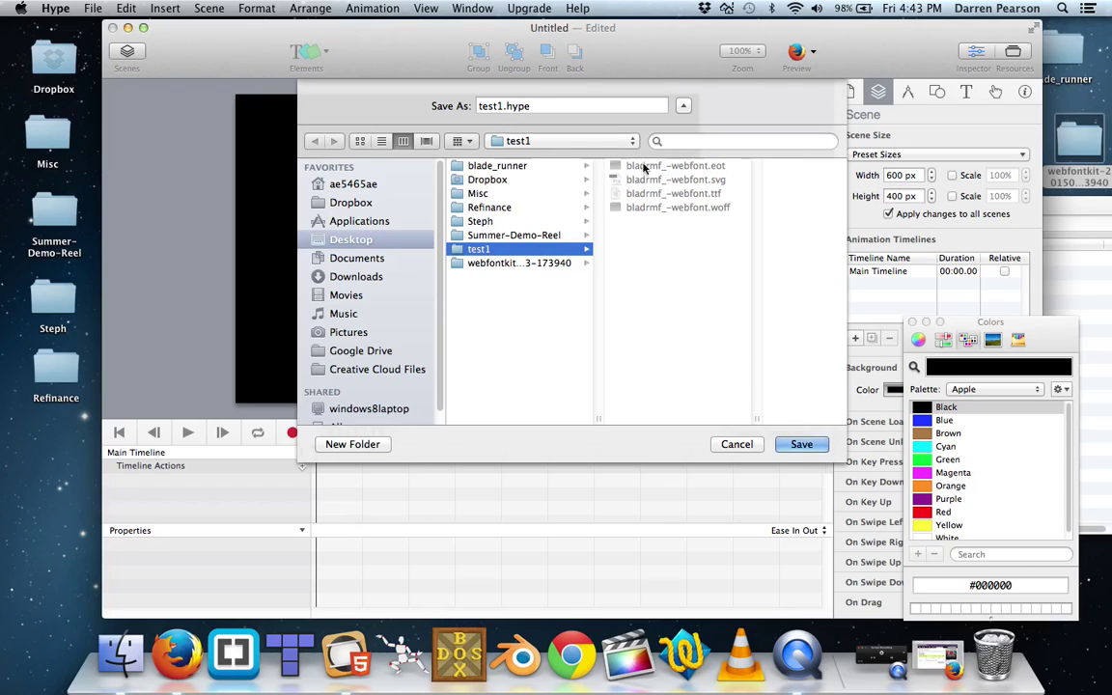
{"action": "left_click", "coordinate": [811, 444]}
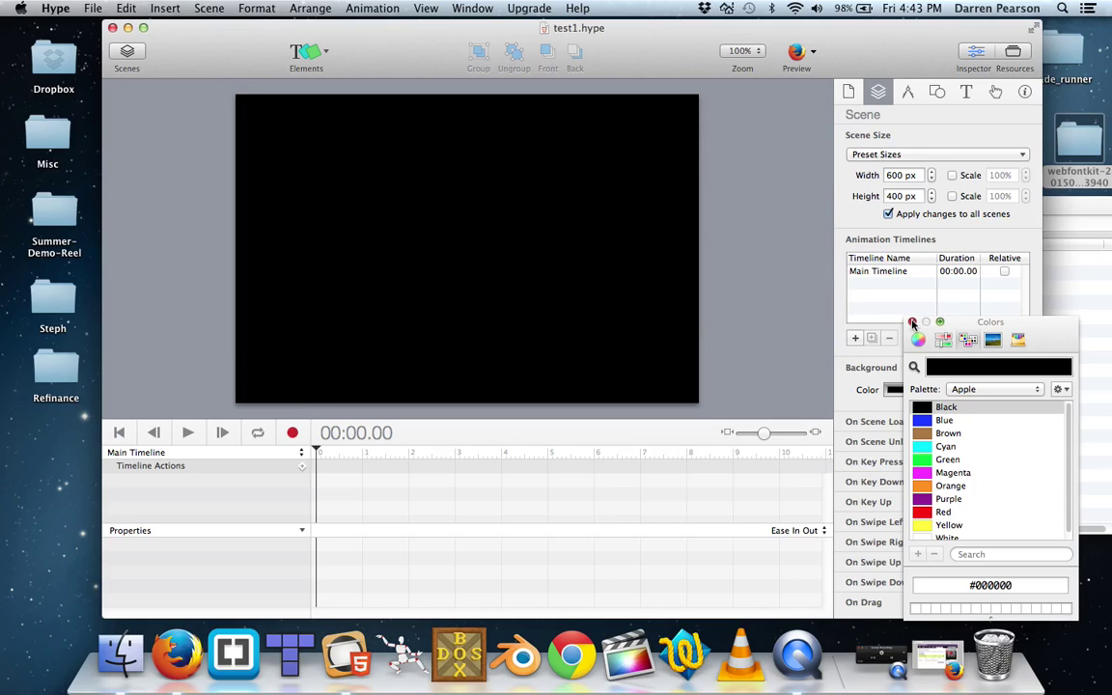
{"action": "left_click", "coordinate": [911, 322]}
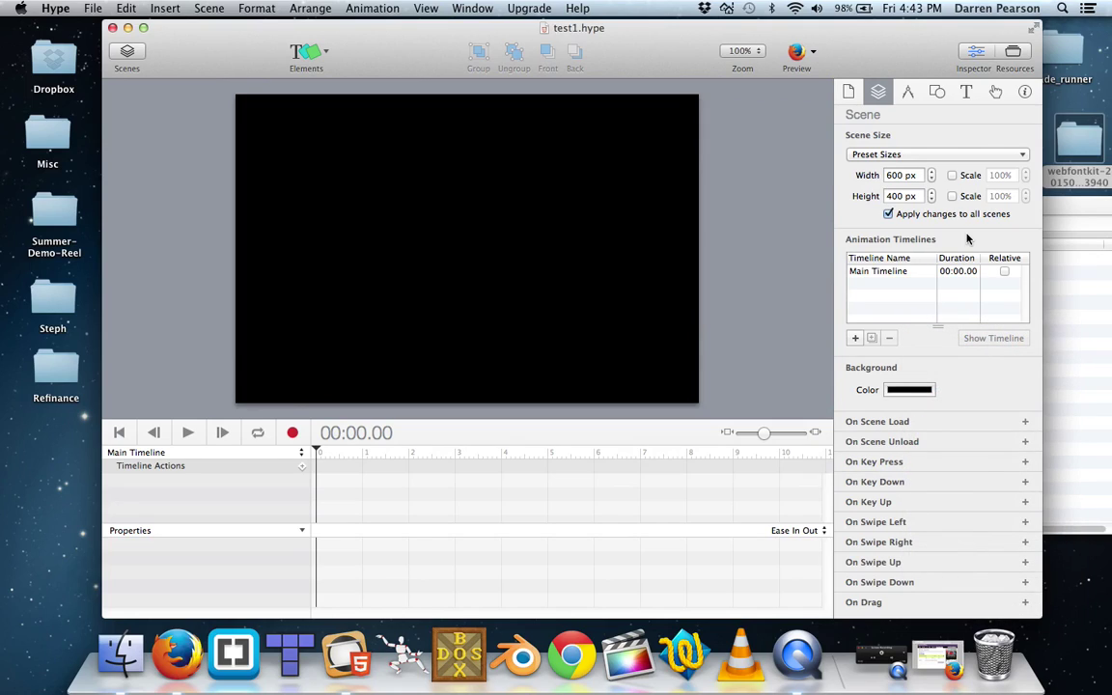
Add the four bladrmf_-webfont files (eot, svg, ttf, woff) as document resources, then return to scene settings.
{"action": "left_click", "coordinate": [1012, 52]}
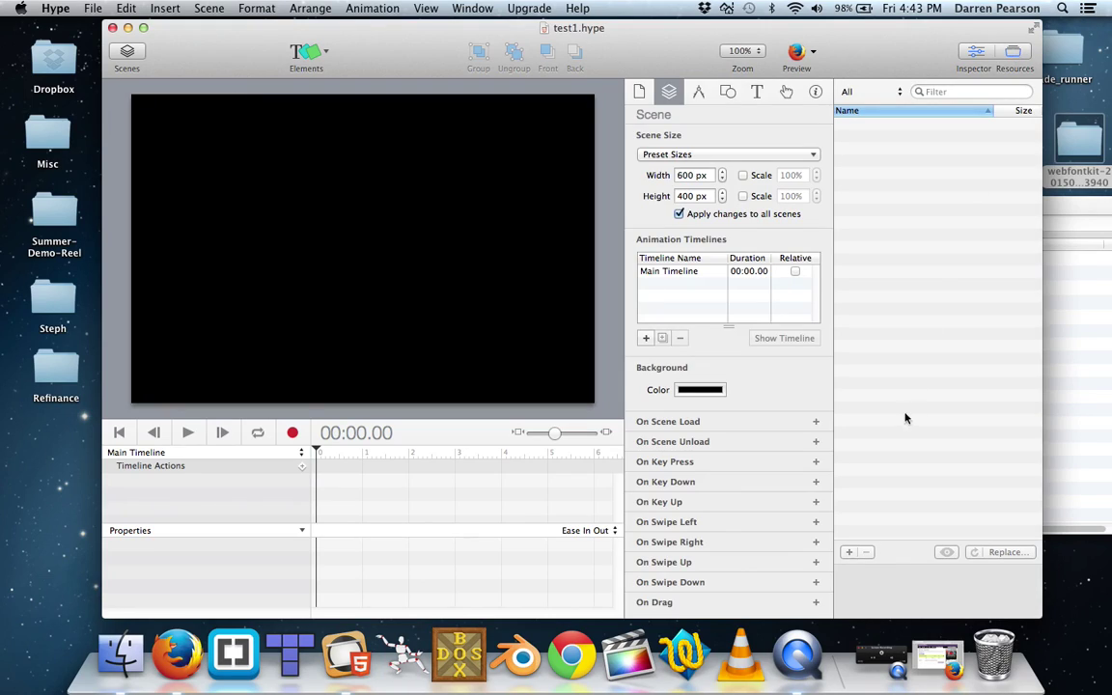
{"action": "left_click", "coordinate": [848, 552]}
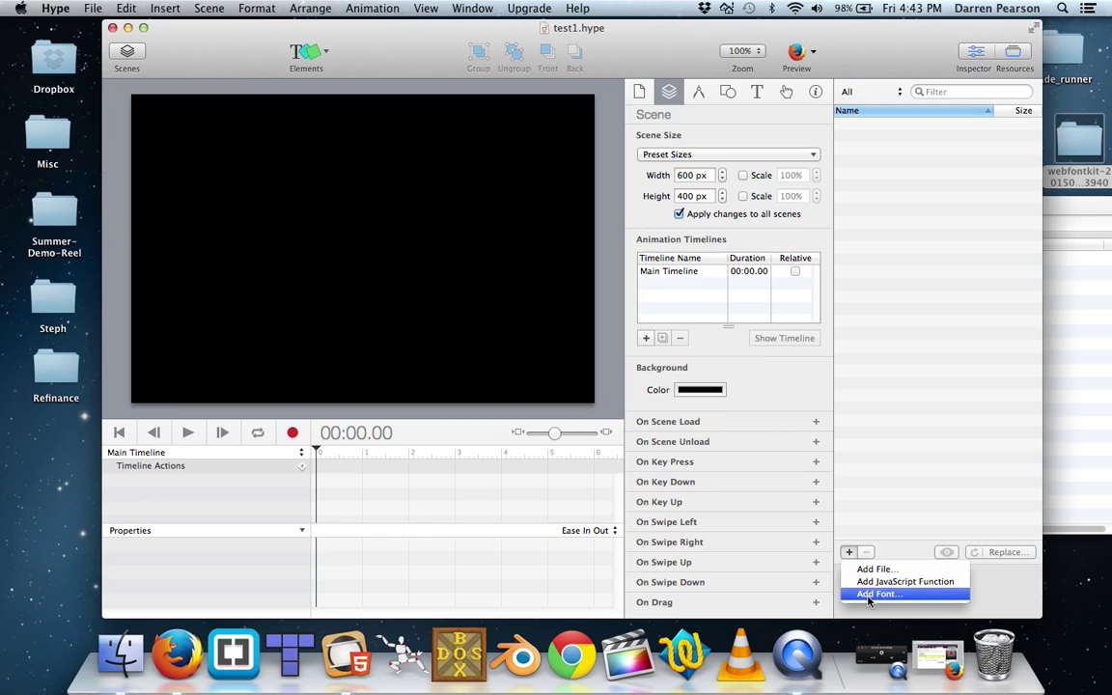
{"action": "left_click", "coordinate": [868, 570]}
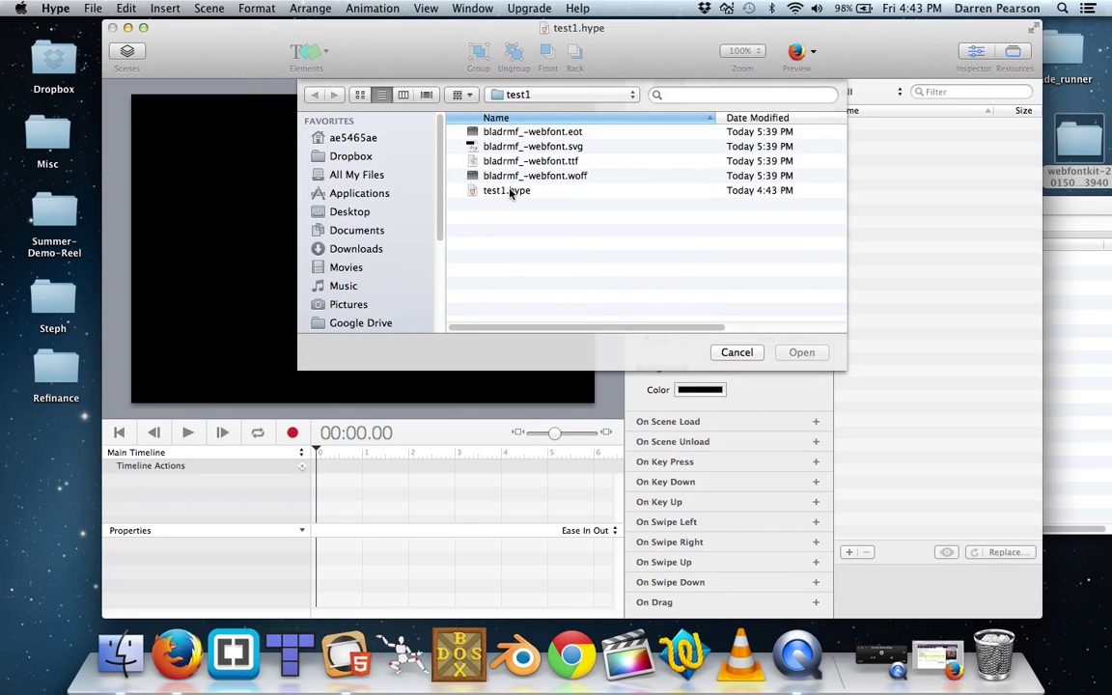
{"action": "left_click", "coordinate": [570, 131]}
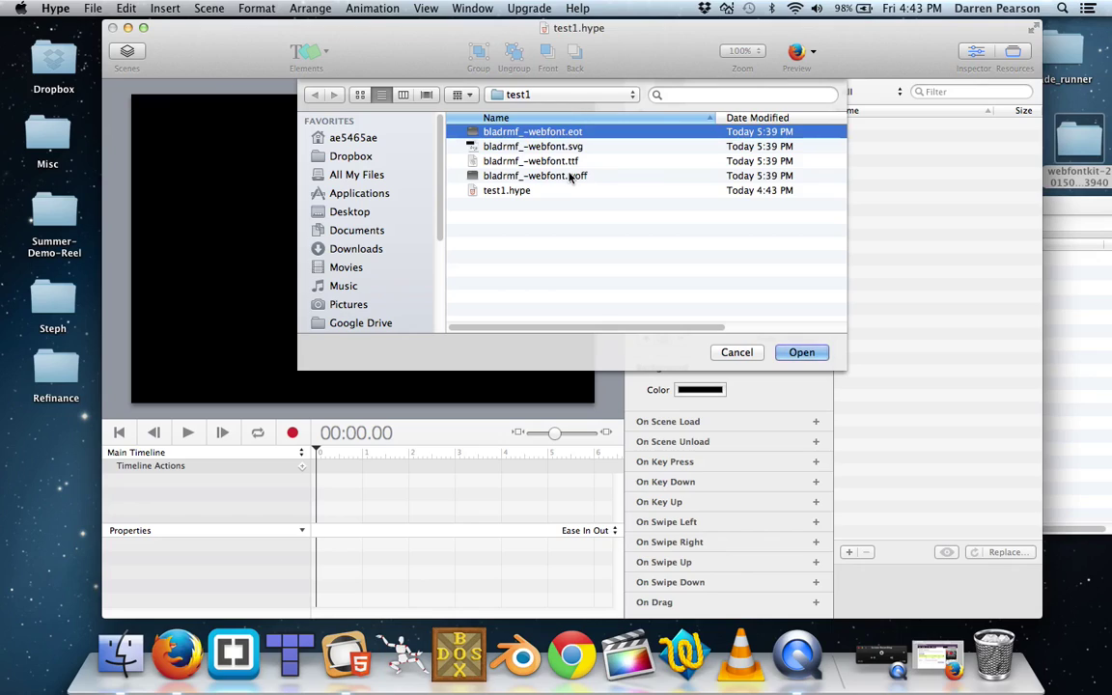
{"action": "left_click", "coordinate": [571, 175], "text": "shift"}
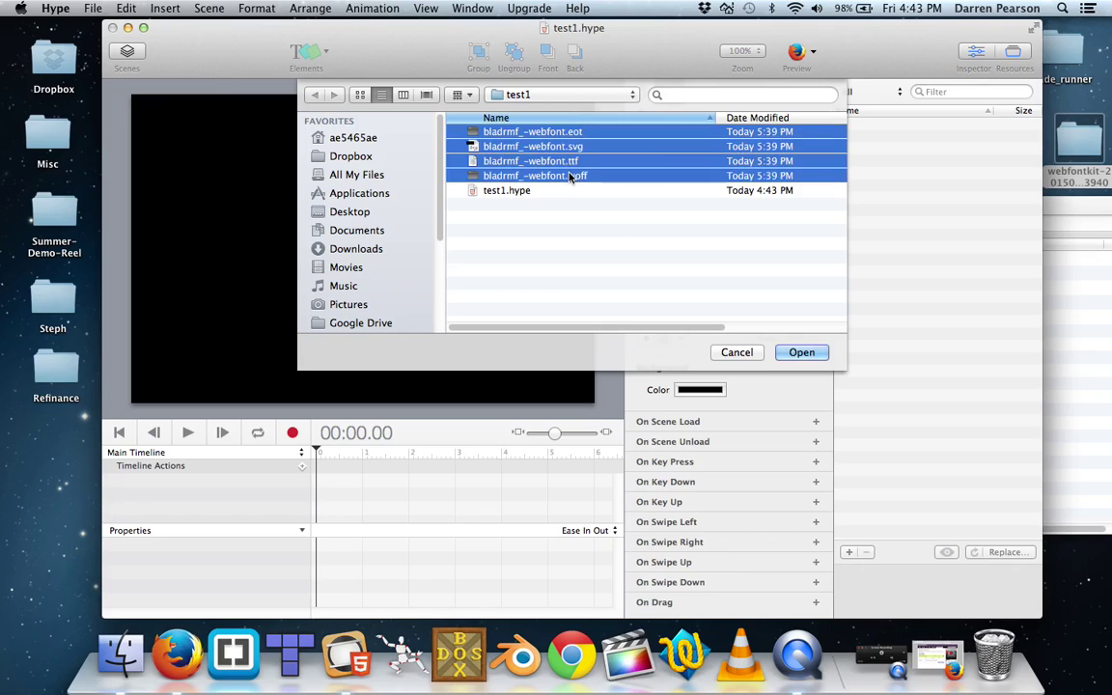
{"action": "left_click", "coordinate": [799, 353]}
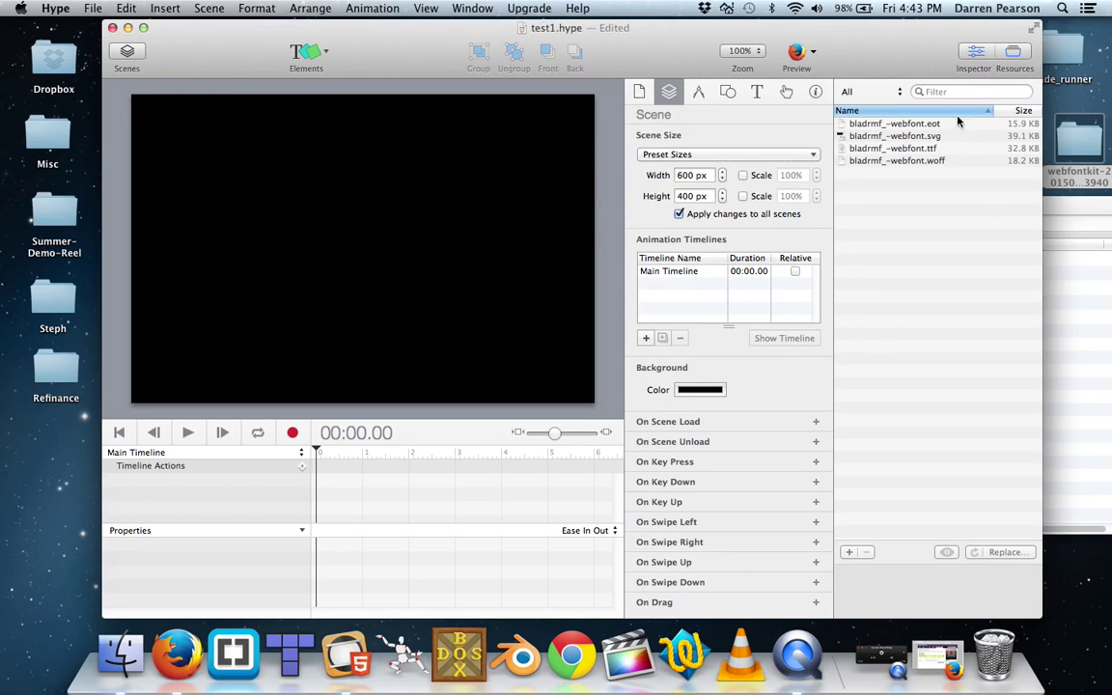
{"action": "left_click", "coordinate": [1023, 53]}
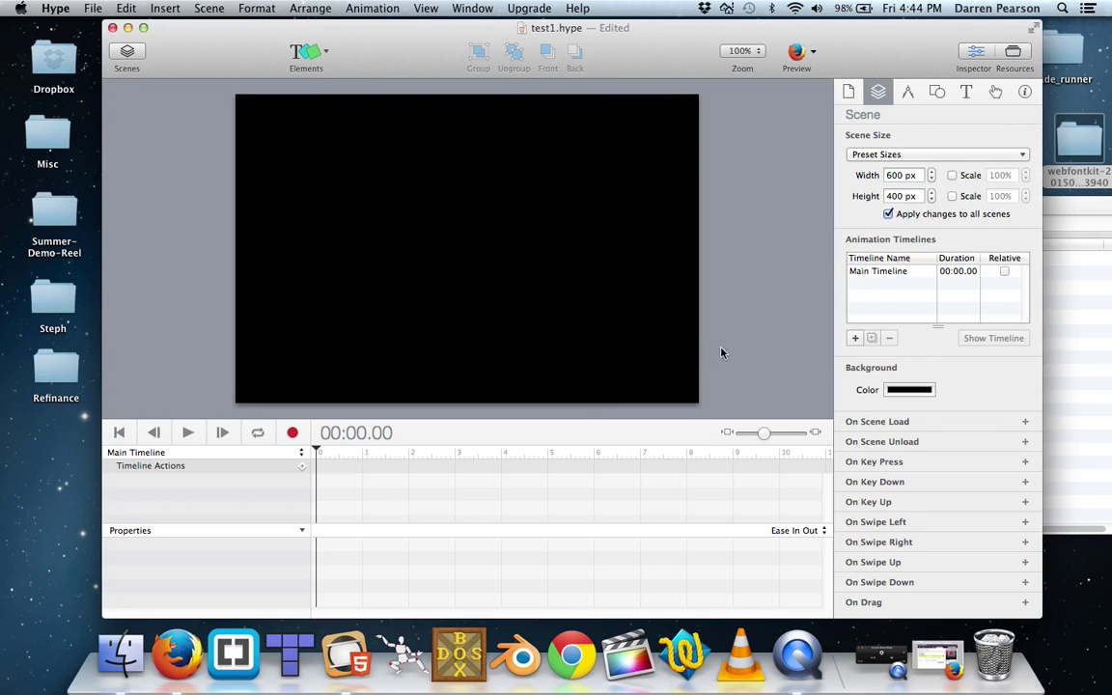
Insert a text element and replace its placeholder text with Hello.
{"action": "left_click", "coordinate": [293, 61]}
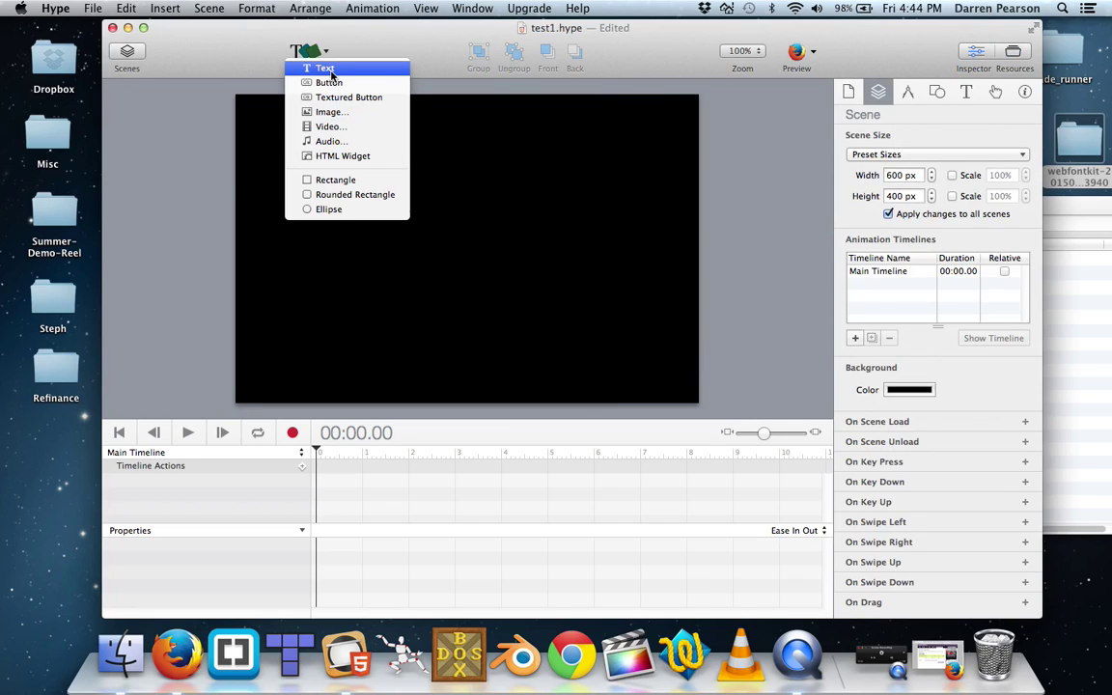
{"action": "left_click", "coordinate": [325, 69]}
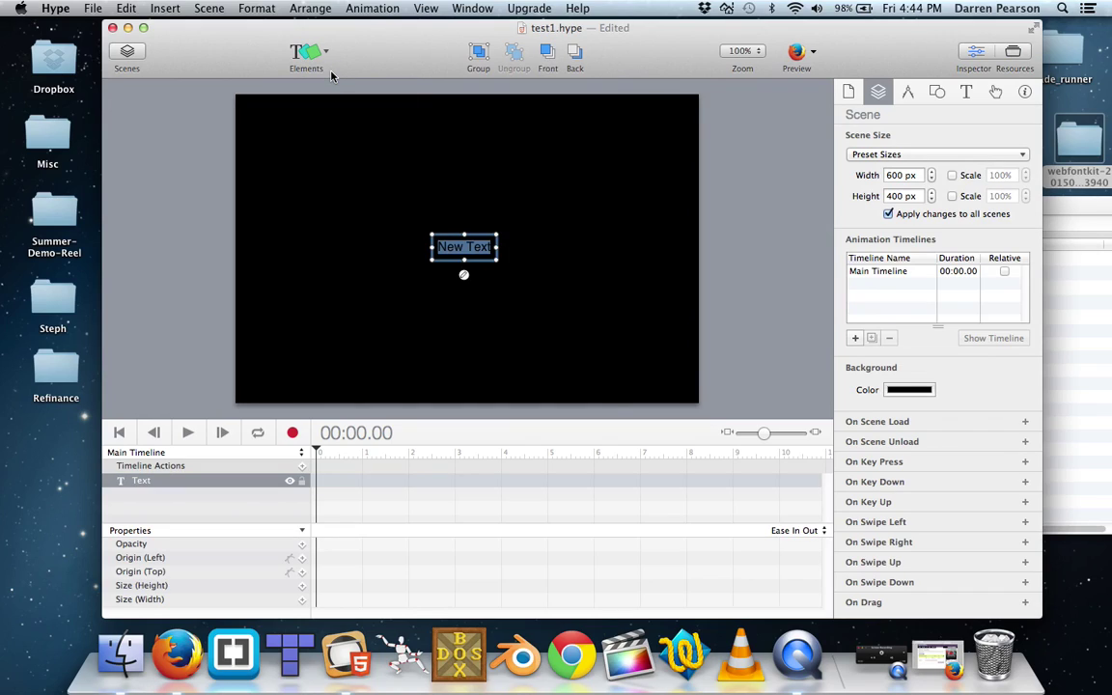
{"action": "key", "text": "BackSpace"}
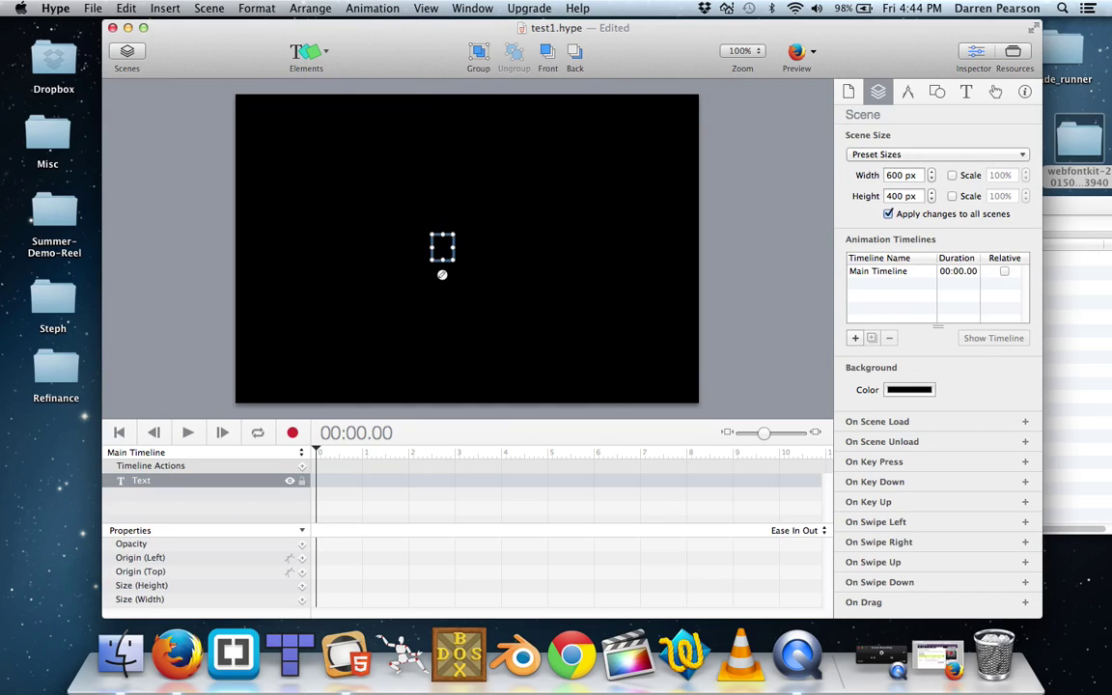
{"action": "type", "text": "Hey"}
{"action": "left_click", "coordinate": [503, 283]}
{"action": "left_click", "coordinate": [459, 254]}
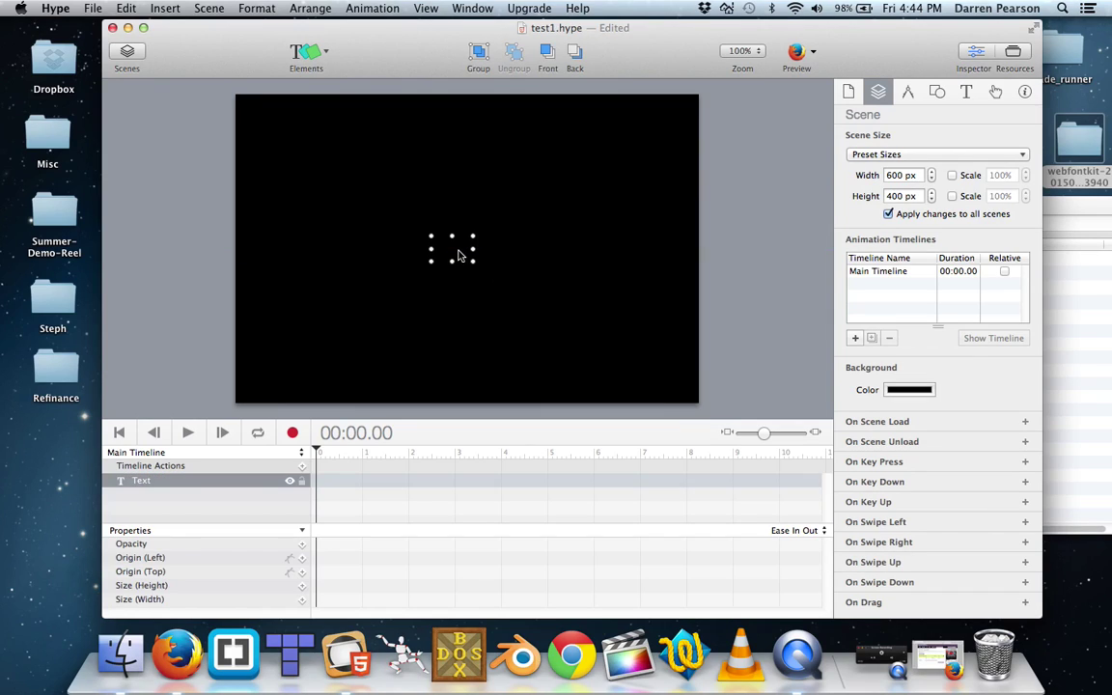
Set the Hello text colour to White in the Typography inspector.
{"action": "left_click", "coordinate": [967, 91]}
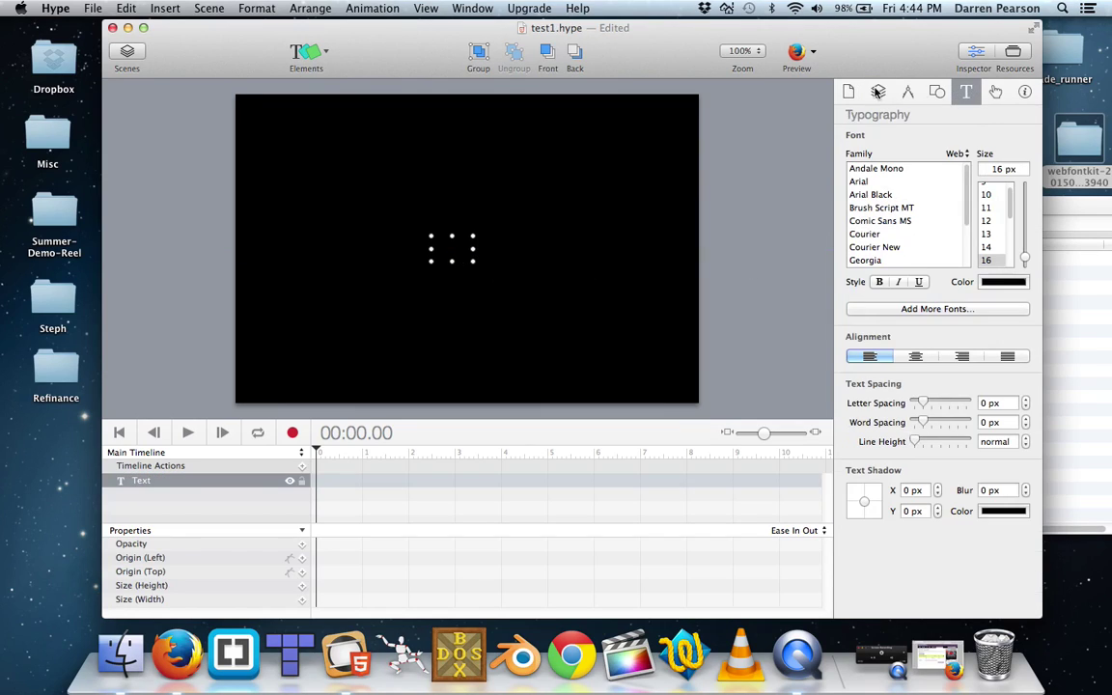
{"action": "left_click", "coordinate": [1004, 281]}
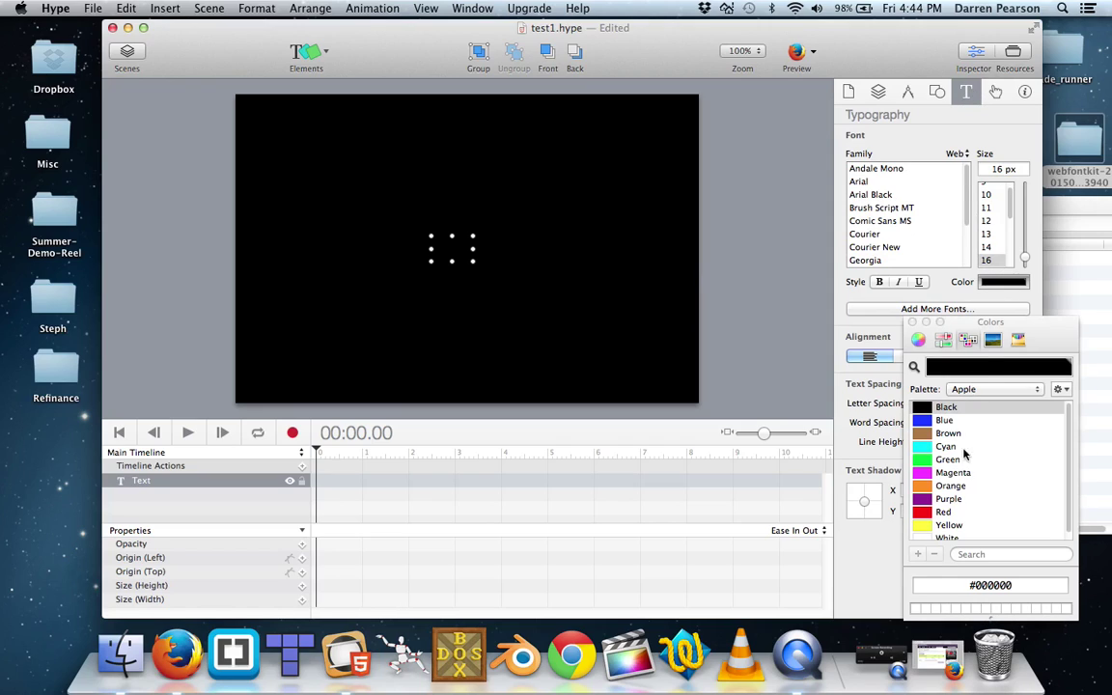
{"action": "left_click", "coordinate": [945, 536]}
{"action": "left_click", "coordinate": [912, 322]}
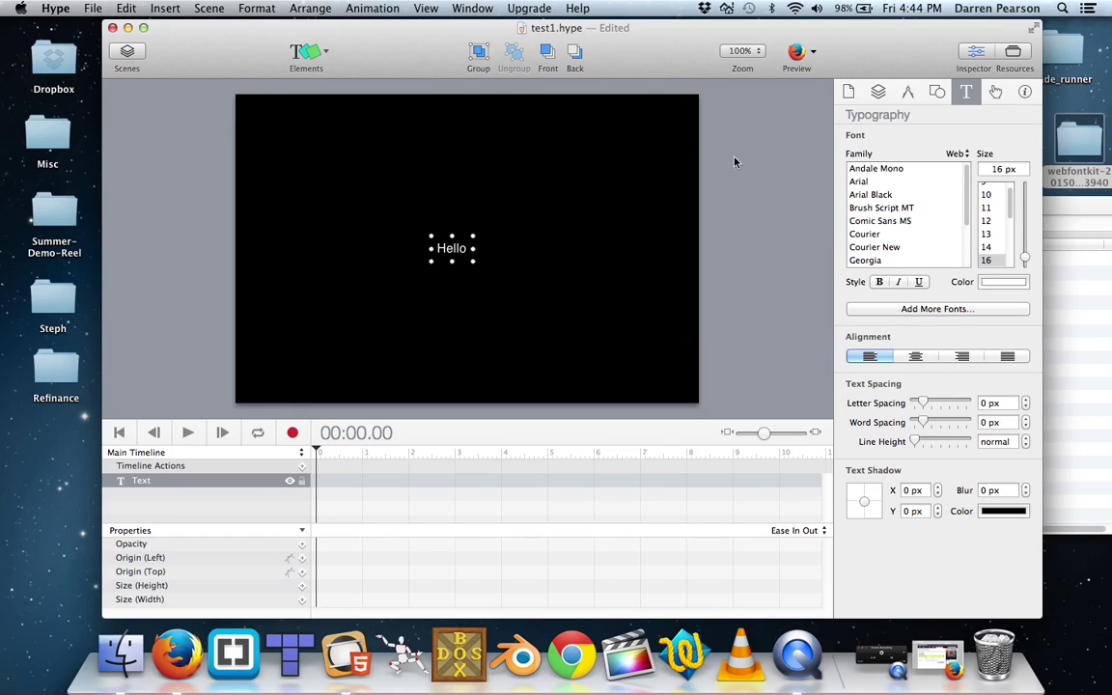
Start a new Custom CSS font with display name Blade Runer.
{"action": "left_click", "coordinate": [932, 310]}
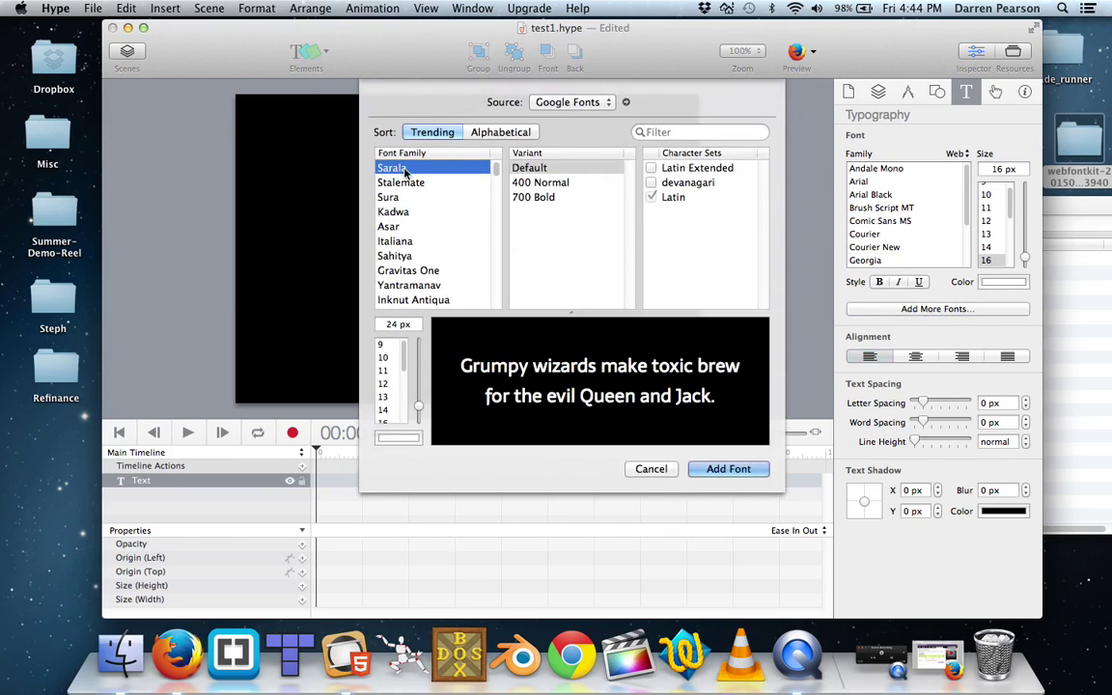
{"action": "left_click", "coordinate": [564, 102]}
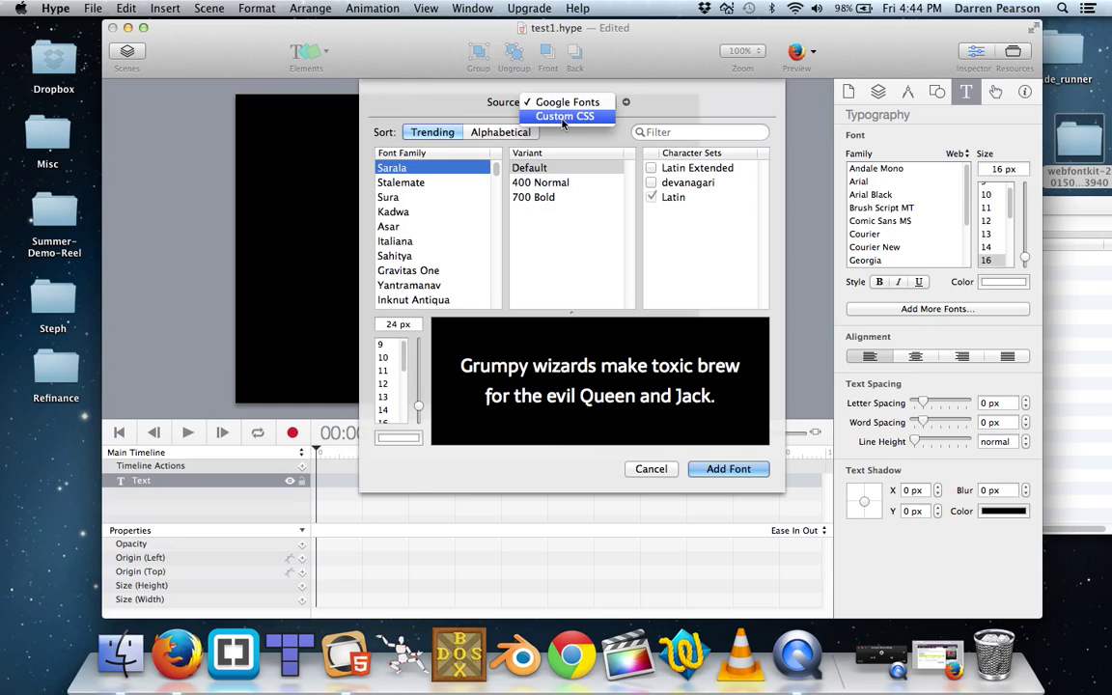
{"action": "left_click", "coordinate": [559, 117]}
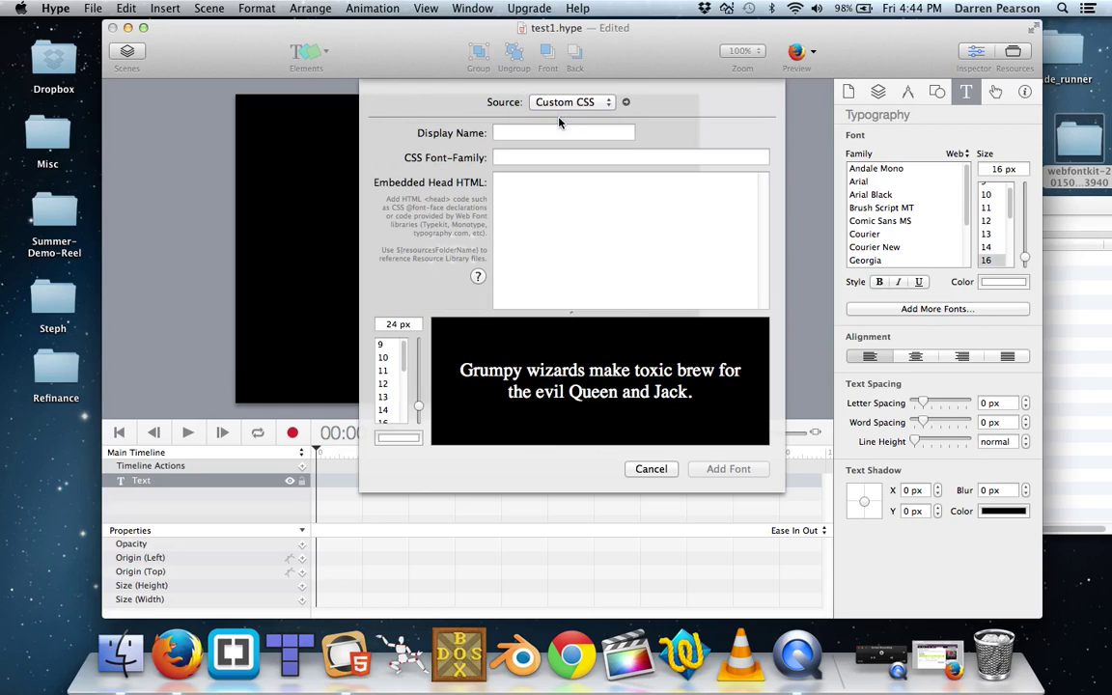
{"action": "left_click", "coordinate": [502, 131]}
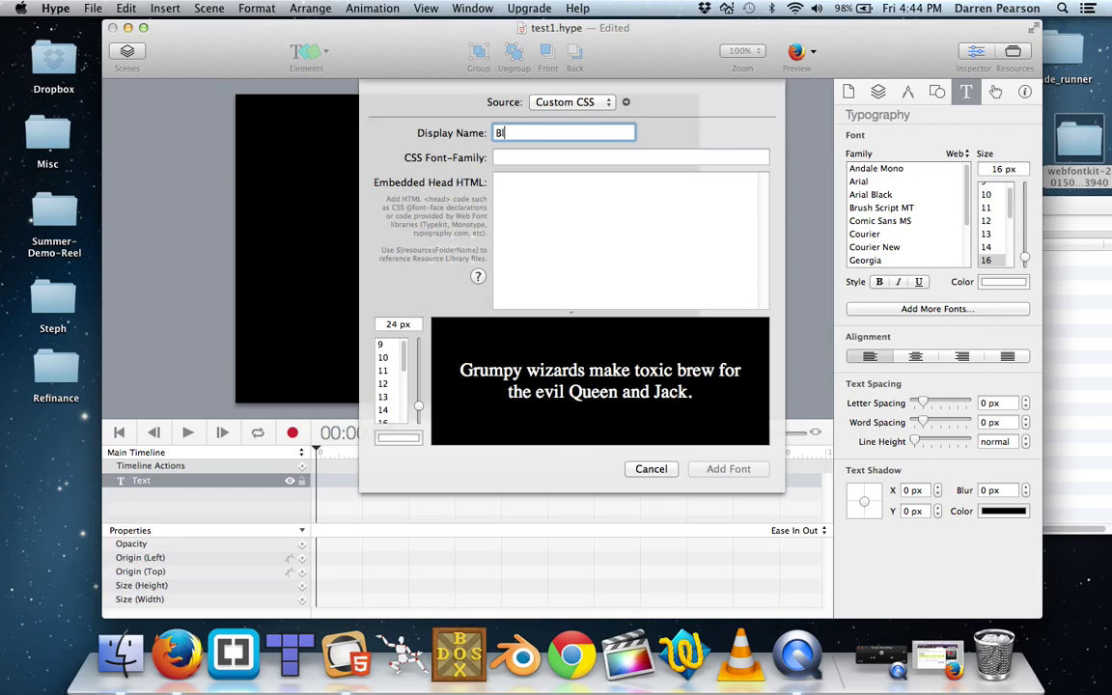
{"action": "left_click", "coordinate": [513, 157]}
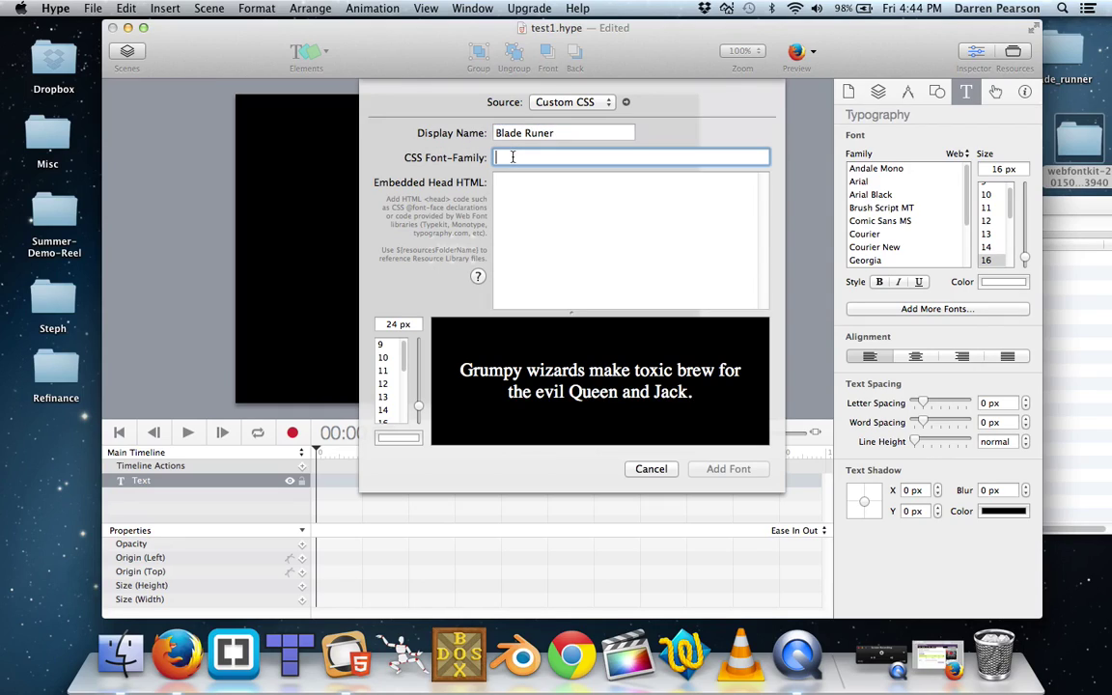
Open the webfont kit's stylesheet.css in TextWrangler.
{"action": "left_click", "coordinate": [1076, 326]}
{"action": "left_click", "coordinate": [819, 317]}
{"action": "right_click", "coordinate": [819, 316]}
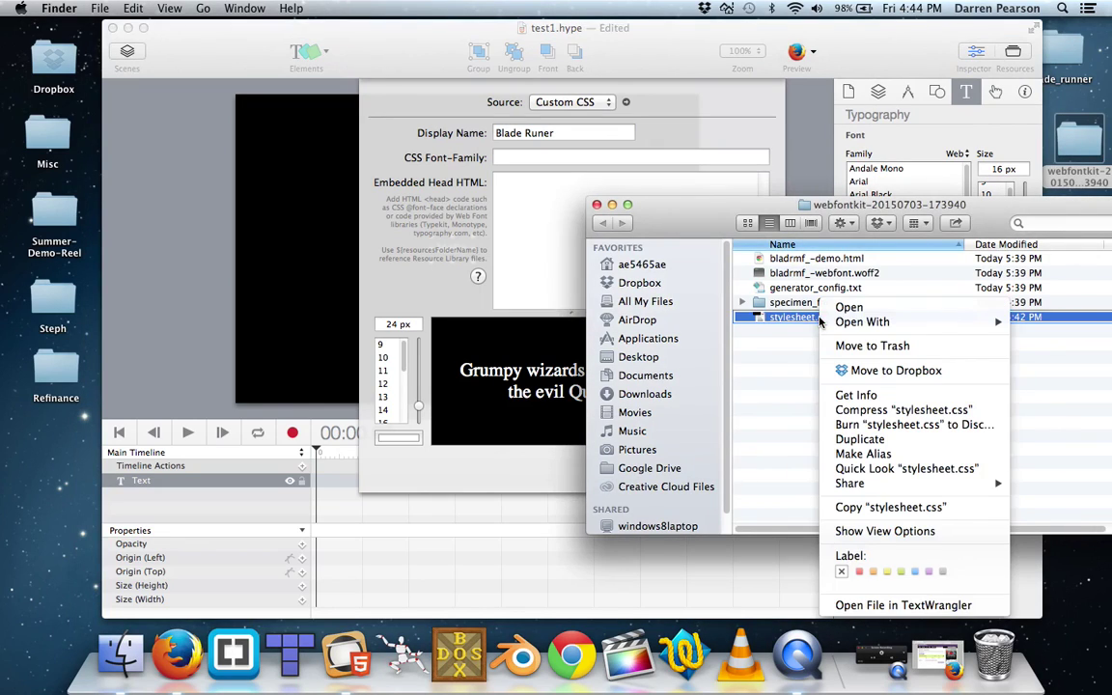
{"action": "mouse_move", "coordinate": [875, 324]}
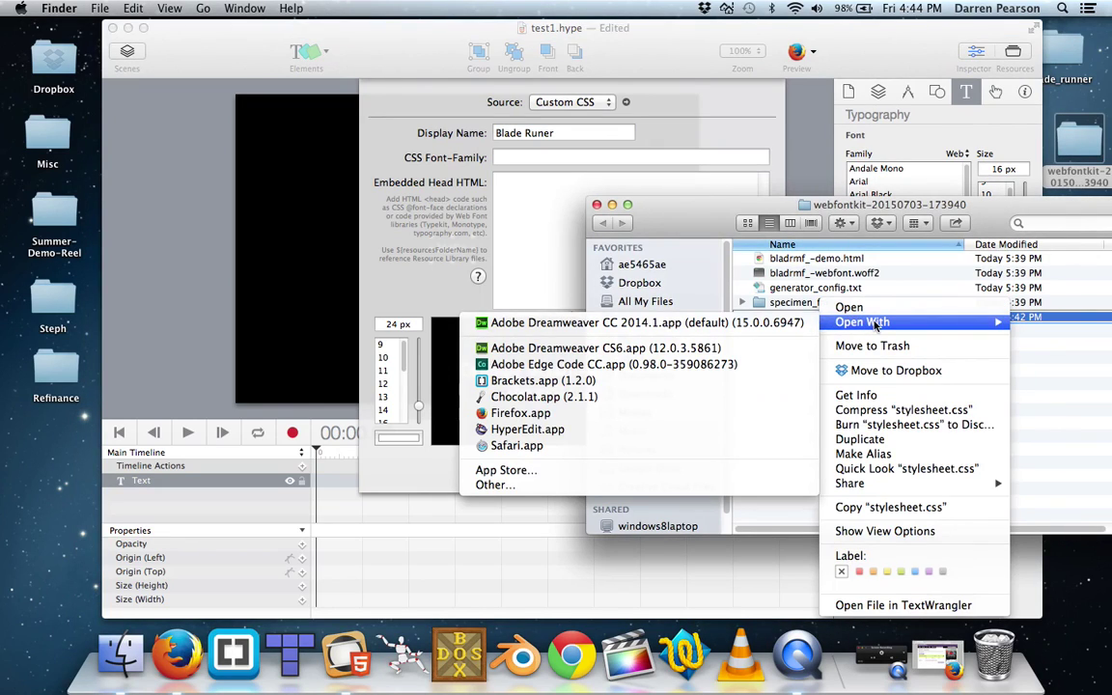
{"action": "left_click", "coordinate": [695, 484]}
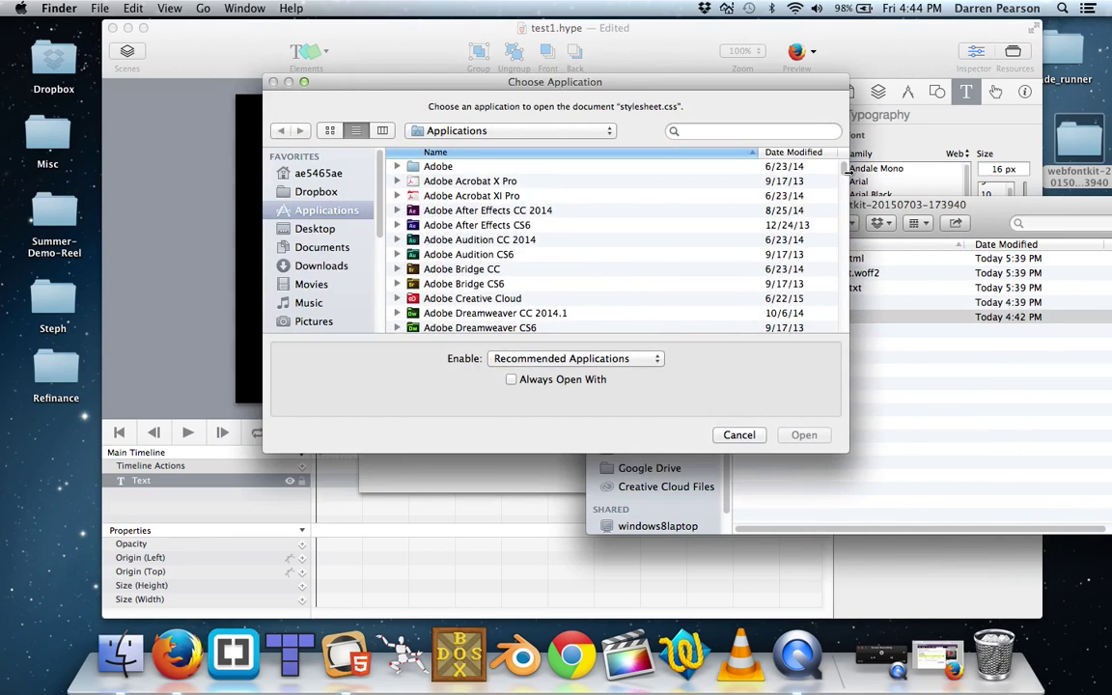
{"action": "scroll", "coordinate": [760, 290], "scroll_direction": "down", "scroll_amount": 20}
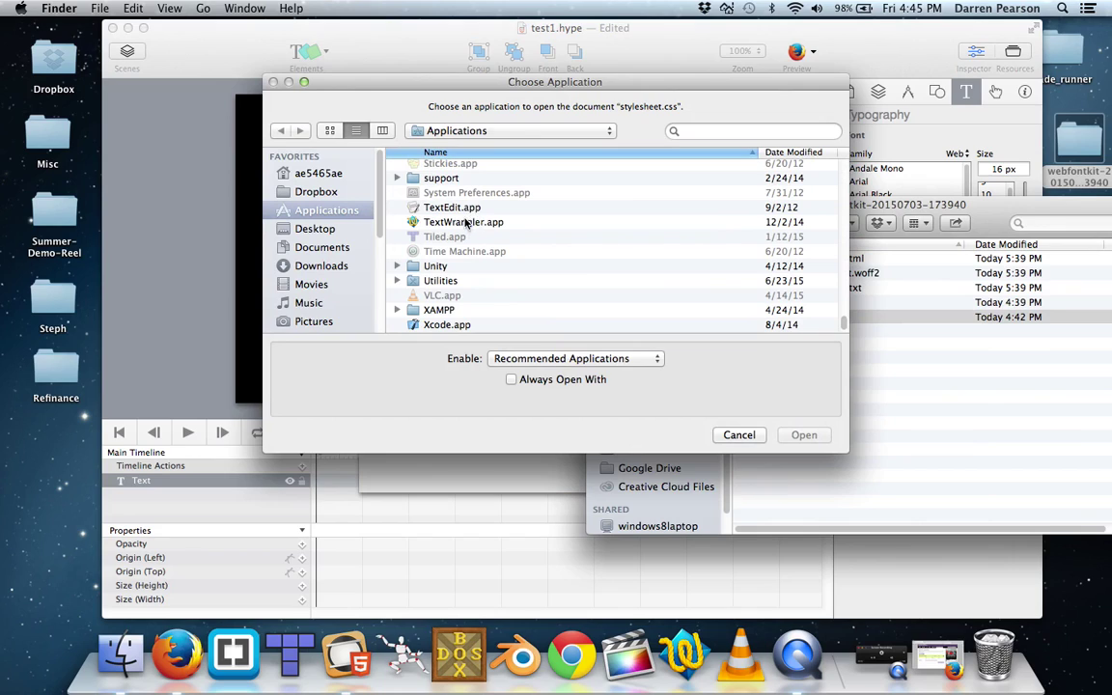
{"action": "left_click", "coordinate": [466, 223]}
{"action": "left_click", "coordinate": [804, 435]}
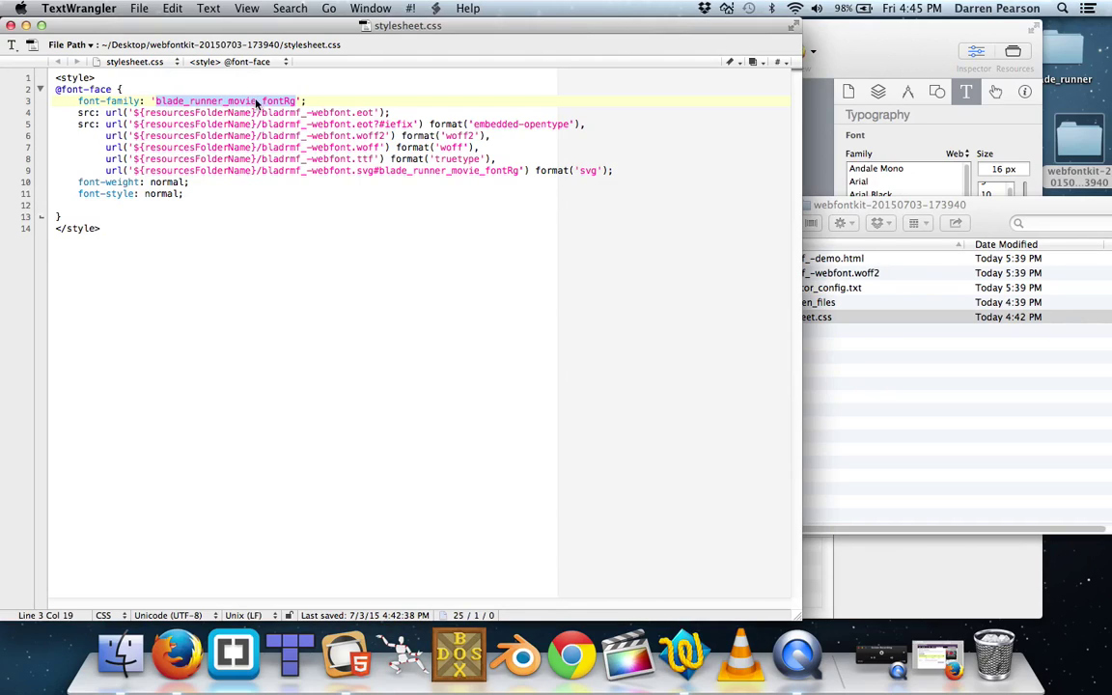
Copy blade_runner_movie_fontRg from the stylesheet and paste it as the CSS font-family.
{"action": "right_click", "coordinate": [289, 104]}
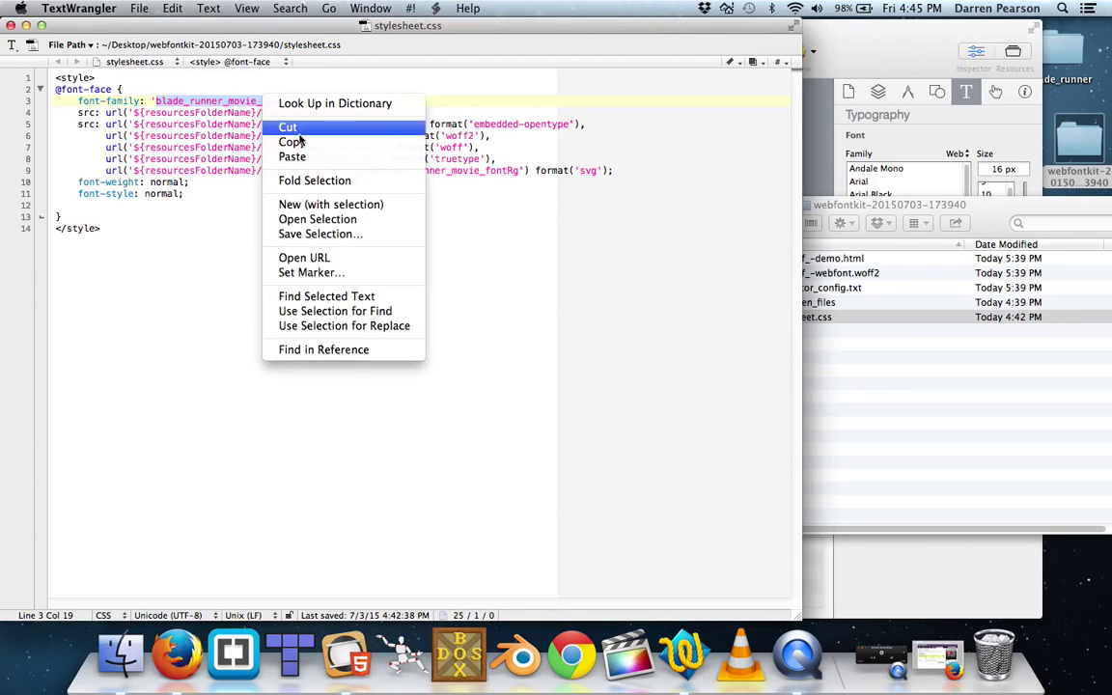
{"action": "left_click", "coordinate": [293, 142]}
{"action": "left_click", "coordinate": [862, 50]}
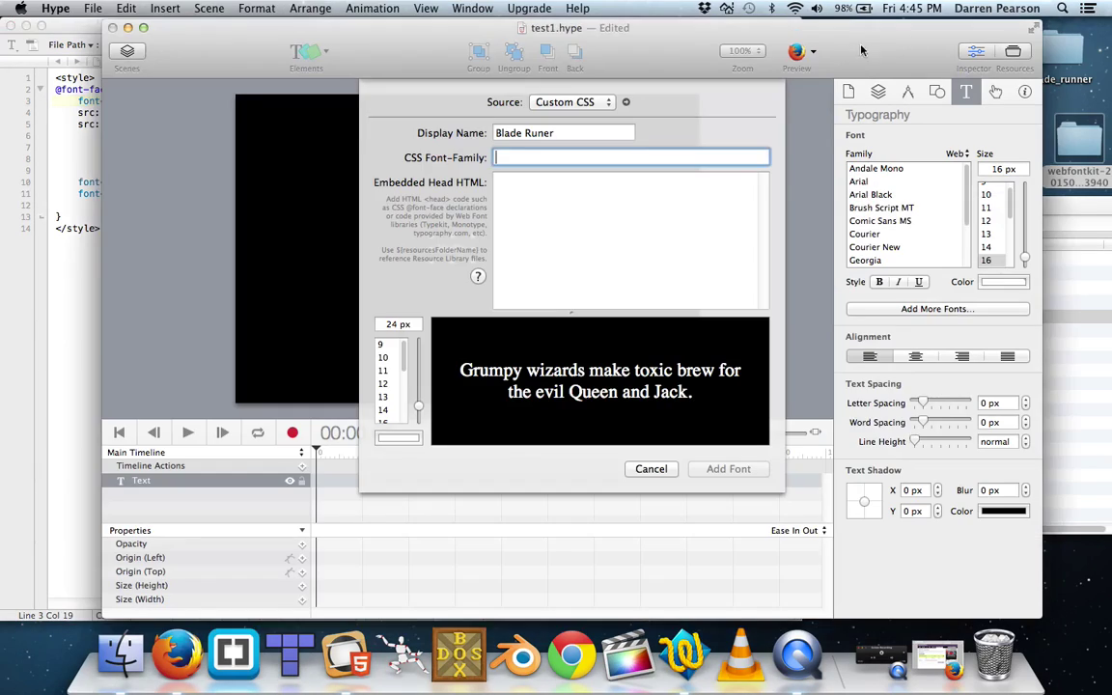
{"action": "right_click", "coordinate": [541, 157]}
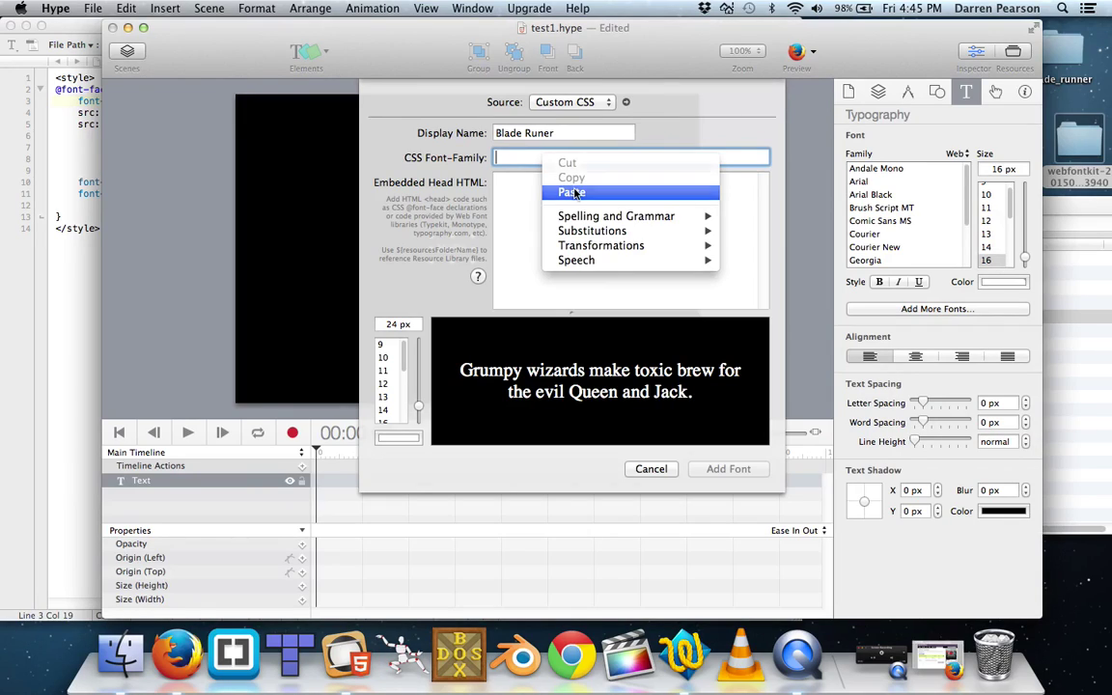
{"action": "left_click", "coordinate": [571, 190]}
Copy the whole stylesheet.css contents and paste them into the Embedded Head HTML box.
{"action": "left_click", "coordinate": [572, 192]}
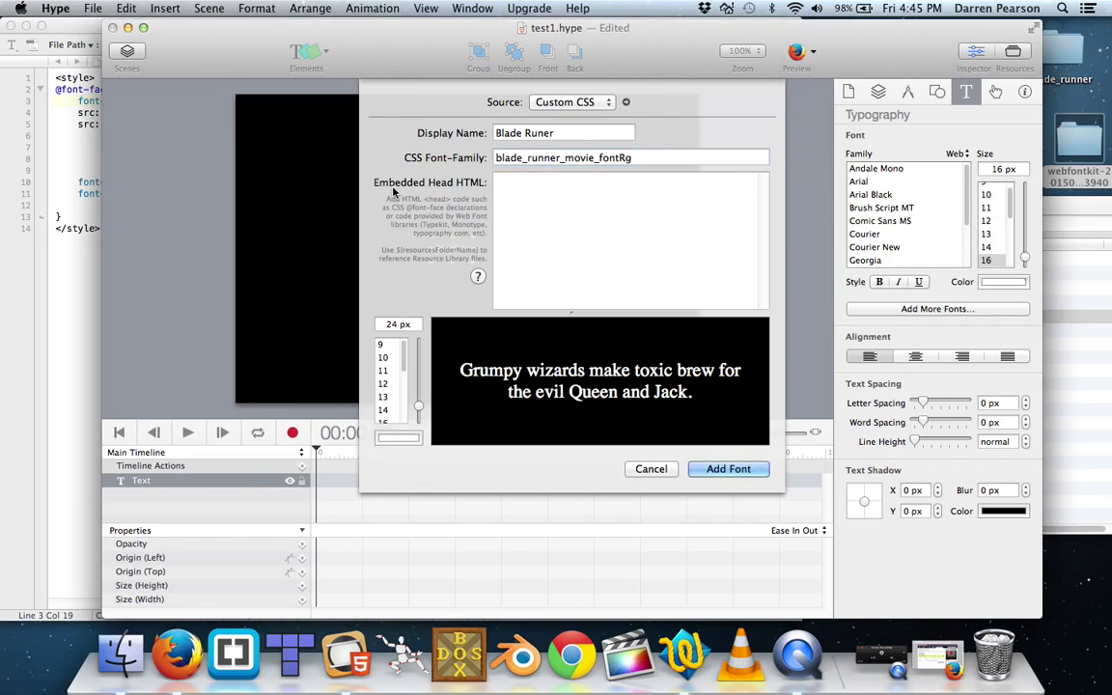
{"action": "left_click", "coordinate": [65, 27]}
{"action": "left_click_drag", "start_coordinate": [55, 77], "coordinate": [175, 235]}
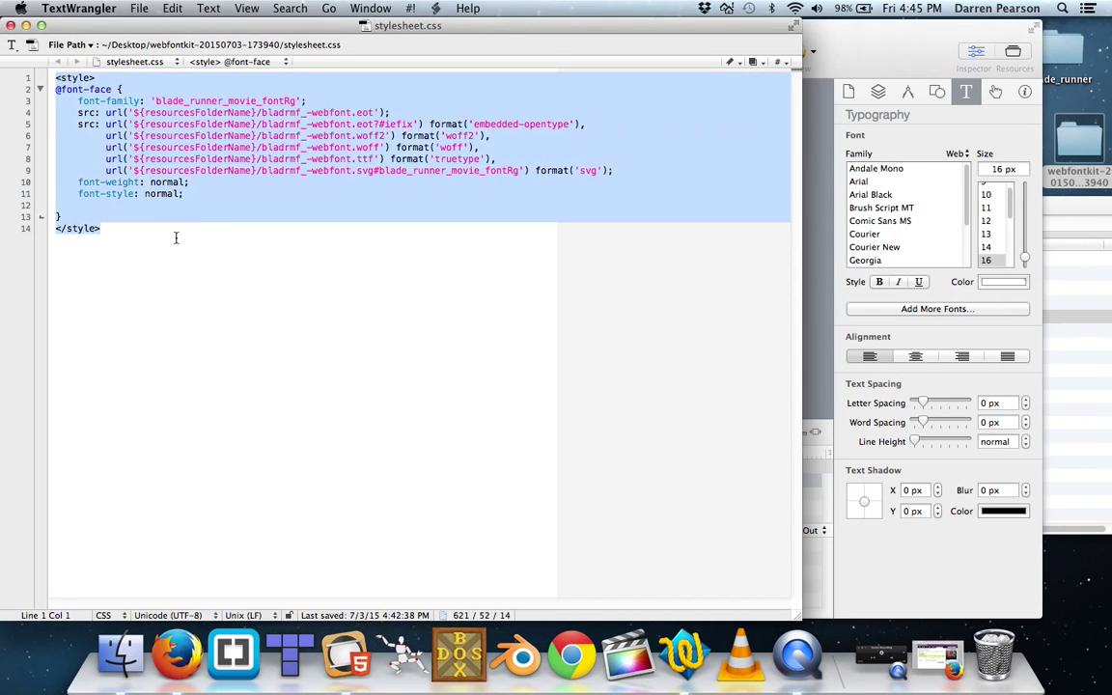
{"action": "right_click", "coordinate": [136, 129]}
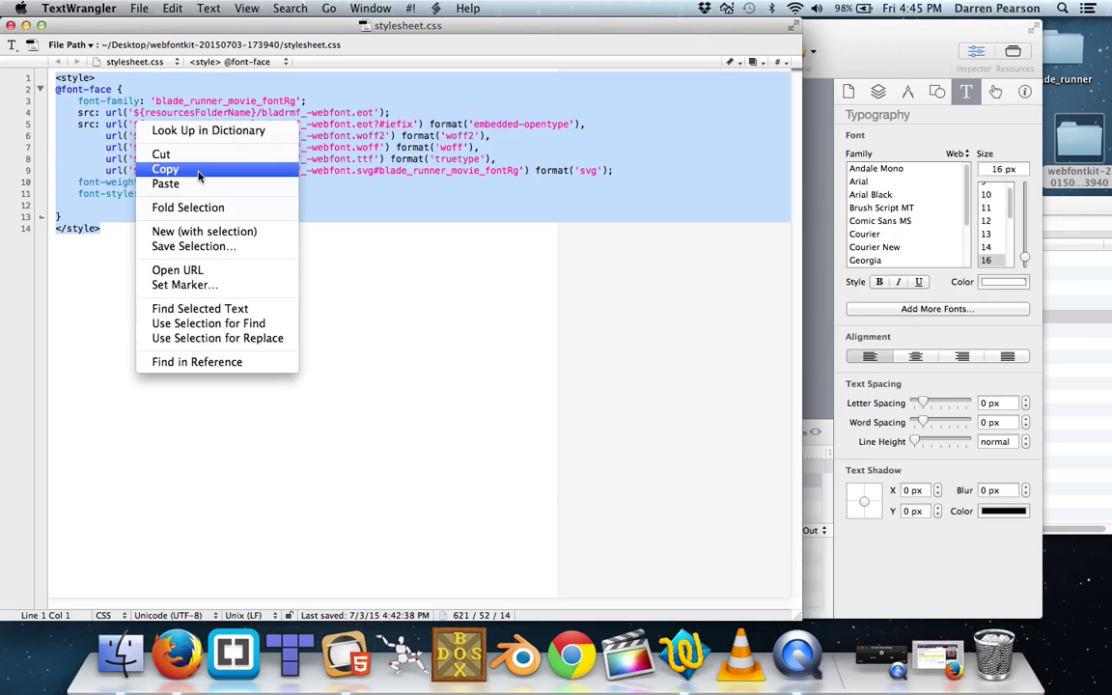
{"action": "left_click", "coordinate": [165, 169]}
{"action": "key", "text": "super+Tab"}
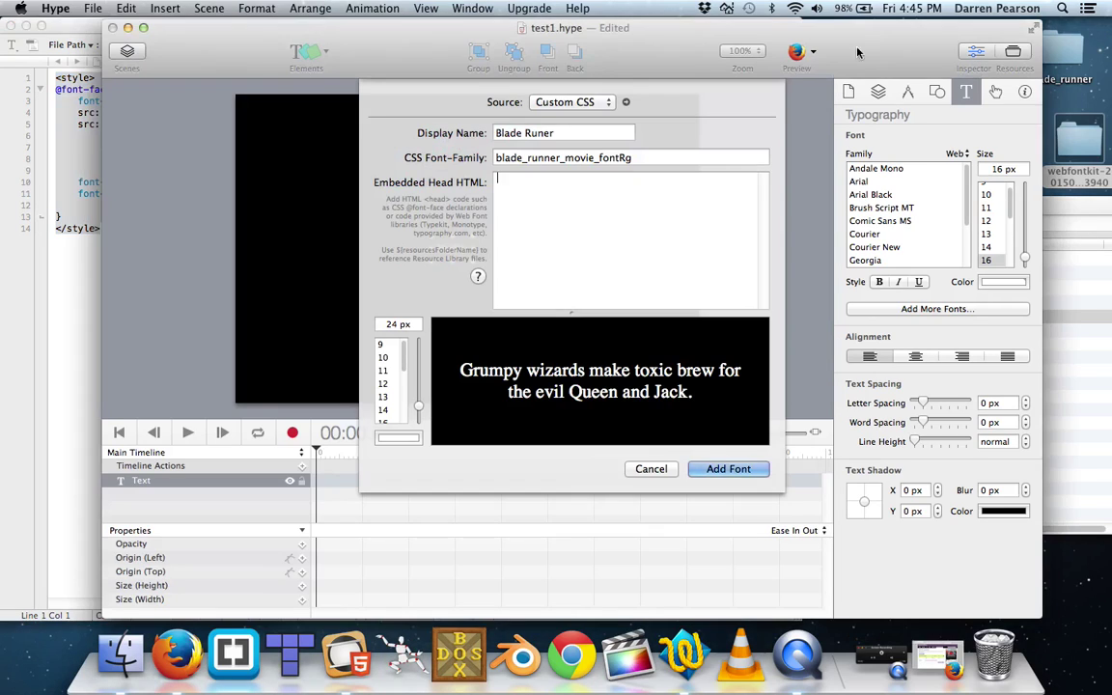
{"action": "right_click", "coordinate": [593, 209]}
{"action": "left_click", "coordinate": [637, 243]}
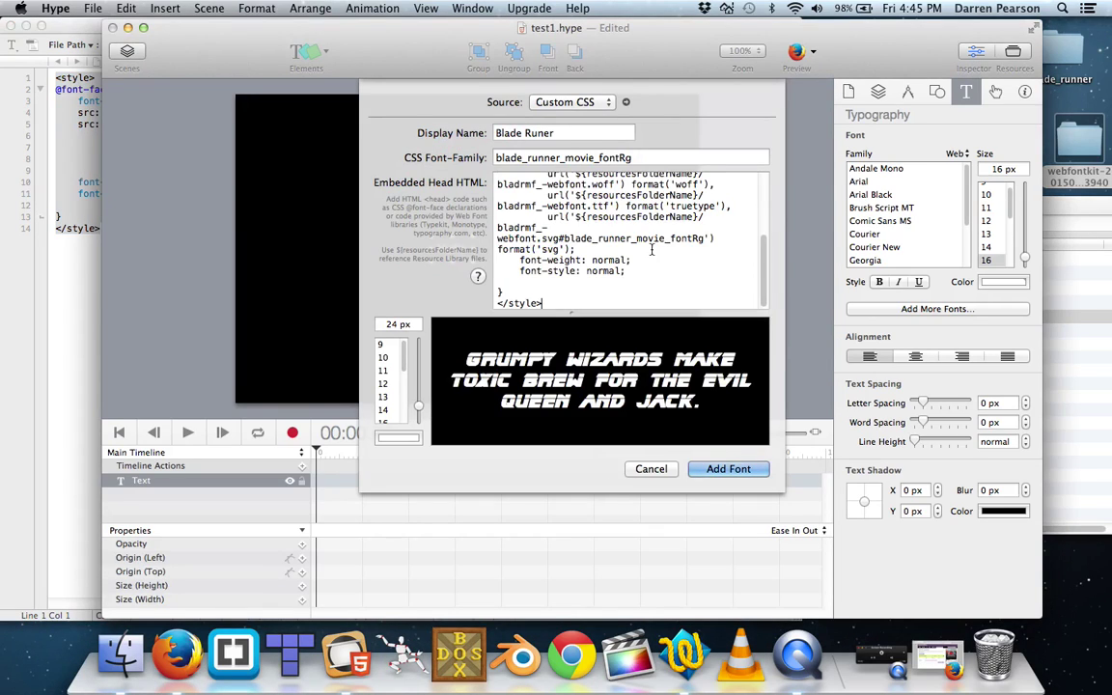
Add the Blade Runer font and apply it to the Hello text.
{"action": "left_click", "coordinate": [735, 471]}
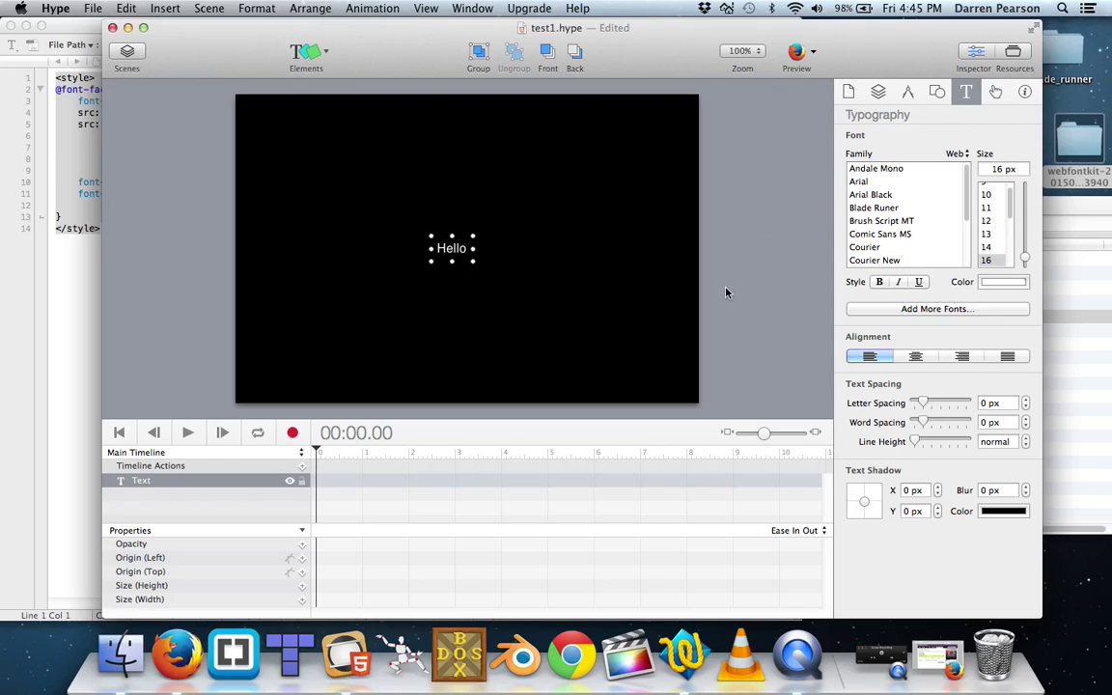
{"action": "left_click", "coordinate": [881, 208]}
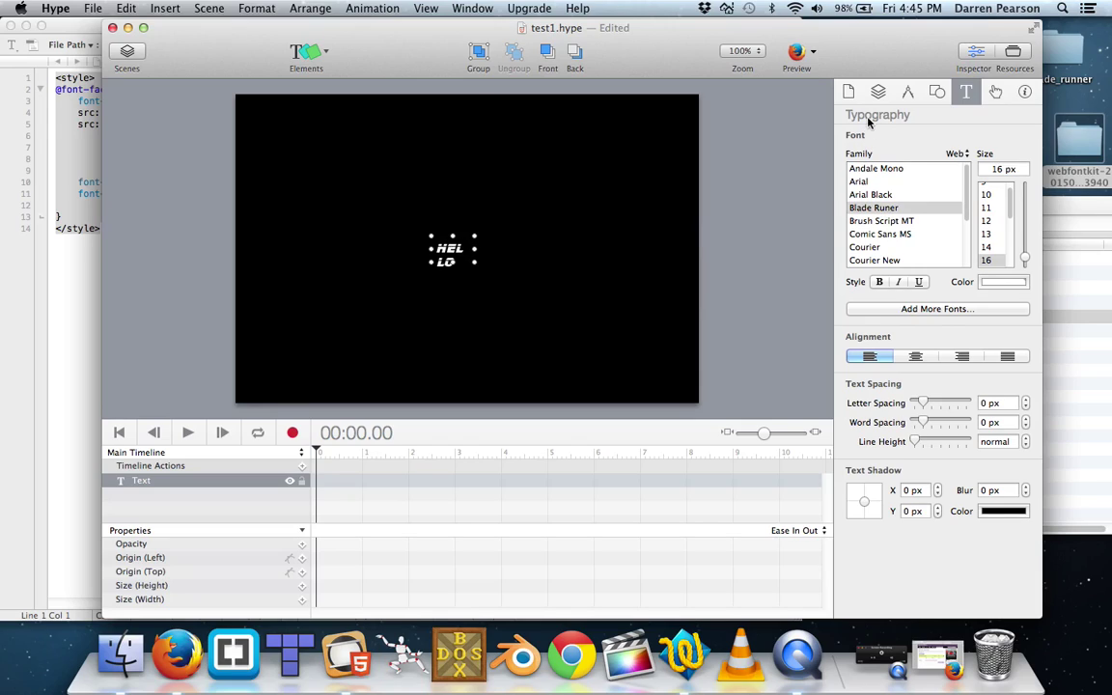
{"action": "scroll", "coordinate": [1010, 245], "scroll_direction": "down", "scroll_amount": 3}
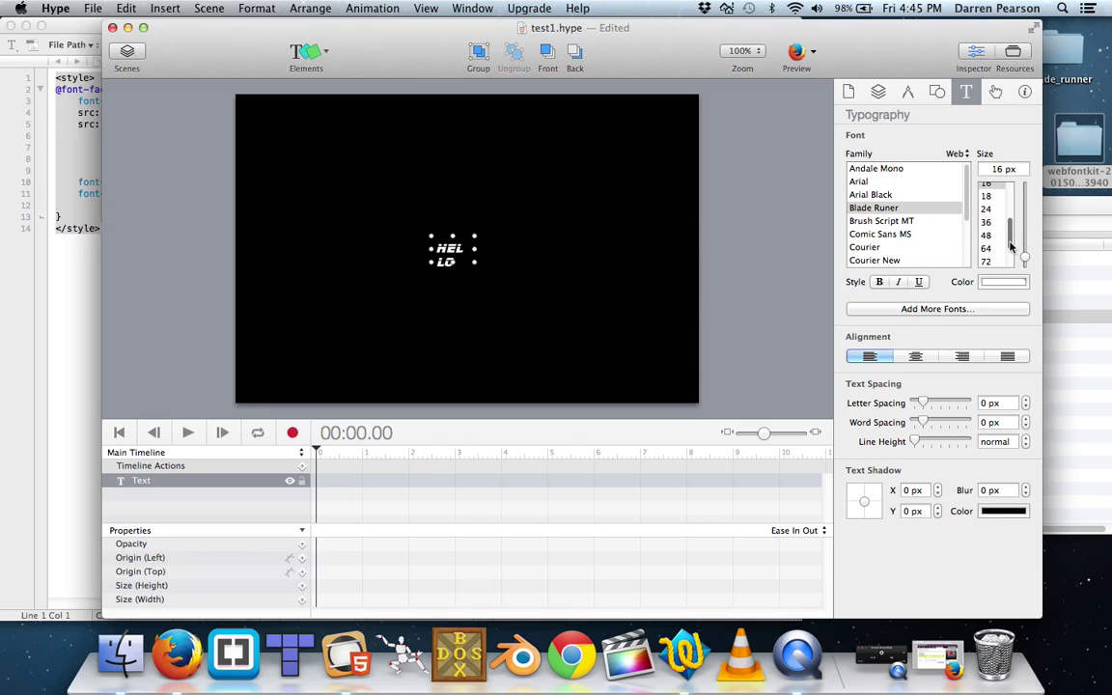
{"action": "left_click", "coordinate": [994, 224]}
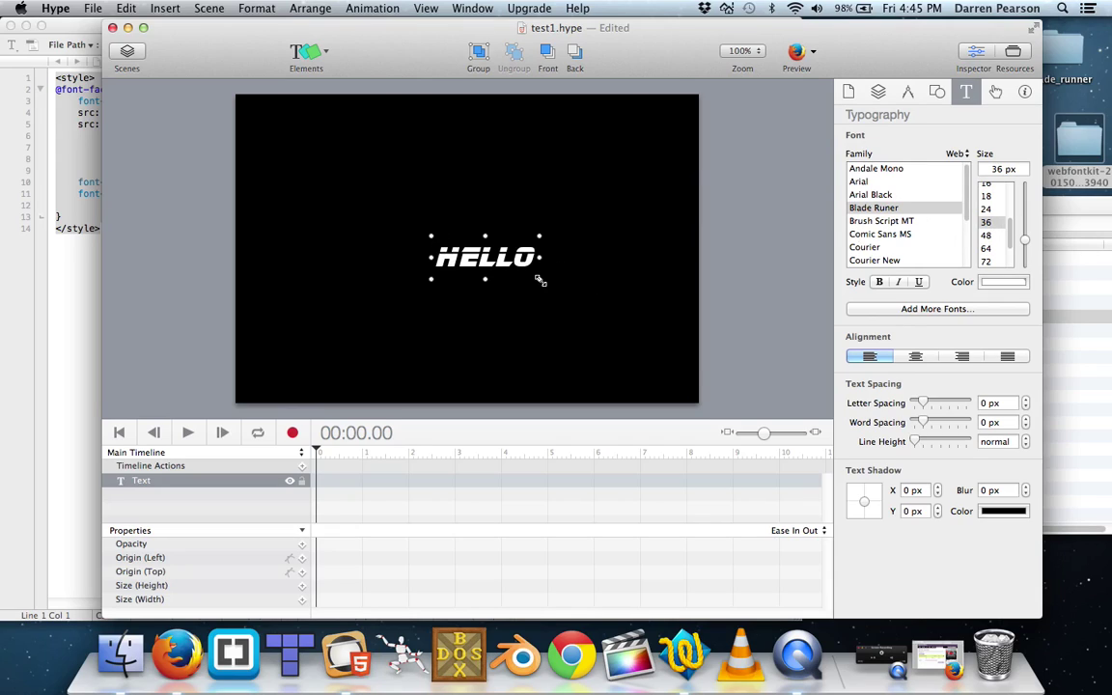
Set HELLO to 96 px, moving and widening its box so it stays on one line.
{"action": "left_click_drag", "start_coordinate": [540, 280], "coordinate": [653, 312]}
{"action": "left_click_drag", "start_coordinate": [506, 250], "coordinate": [393, 177]}
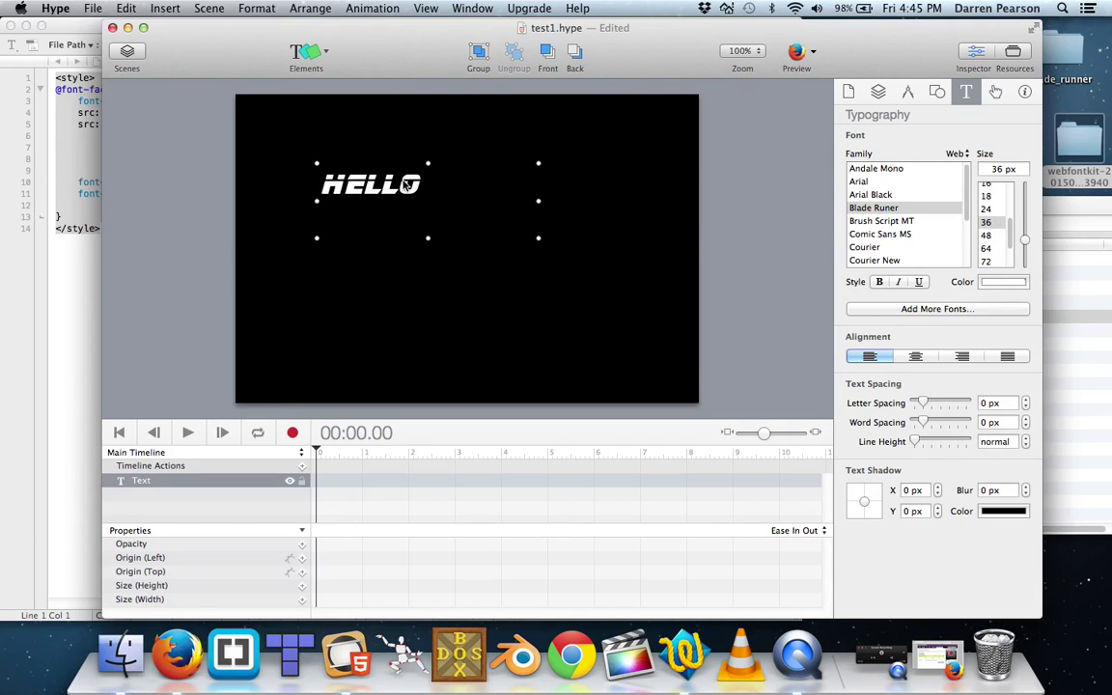
{"action": "left_click", "coordinate": [989, 236]}
{"action": "left_click", "coordinate": [987, 248]}
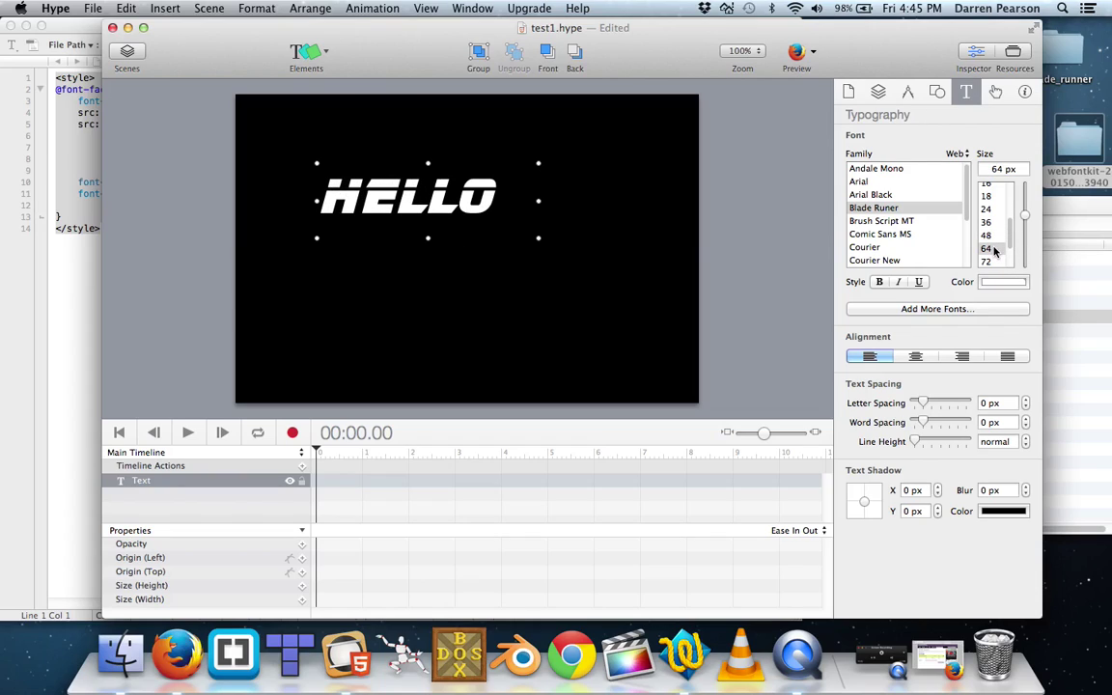
{"action": "left_click", "coordinate": [996, 261]}
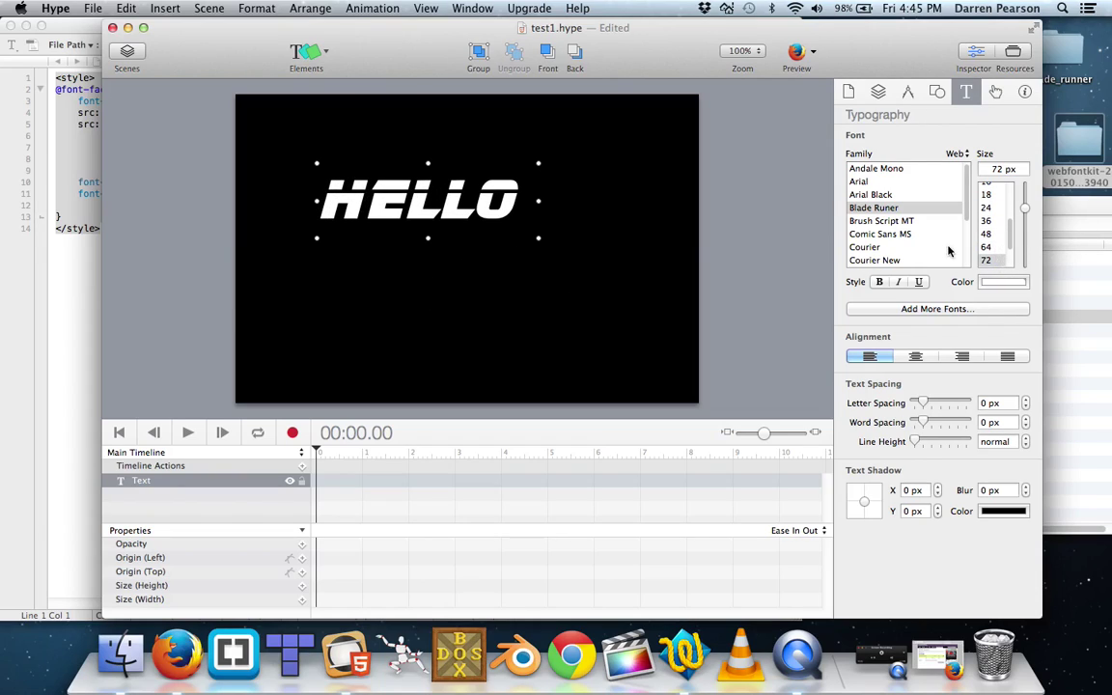
{"action": "scroll", "coordinate": [1012, 235], "scroll_direction": "down", "scroll_amount": 3}
{"action": "left_click", "coordinate": [989, 233]}
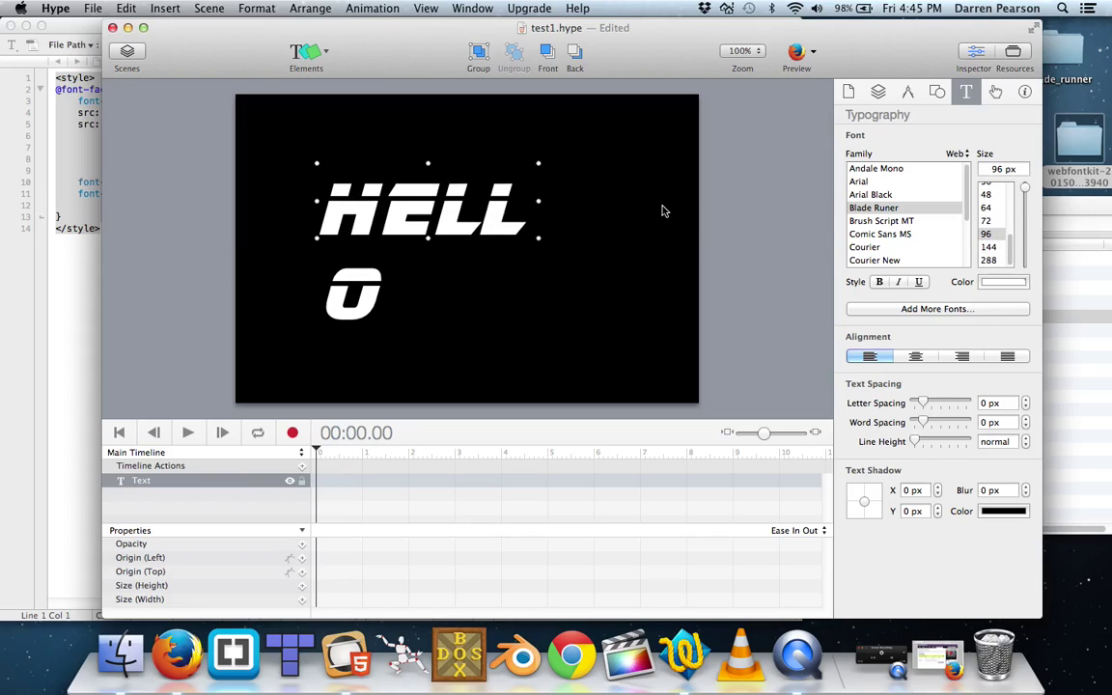
{"action": "left_click_drag", "start_coordinate": [538, 240], "coordinate": [646, 253]}
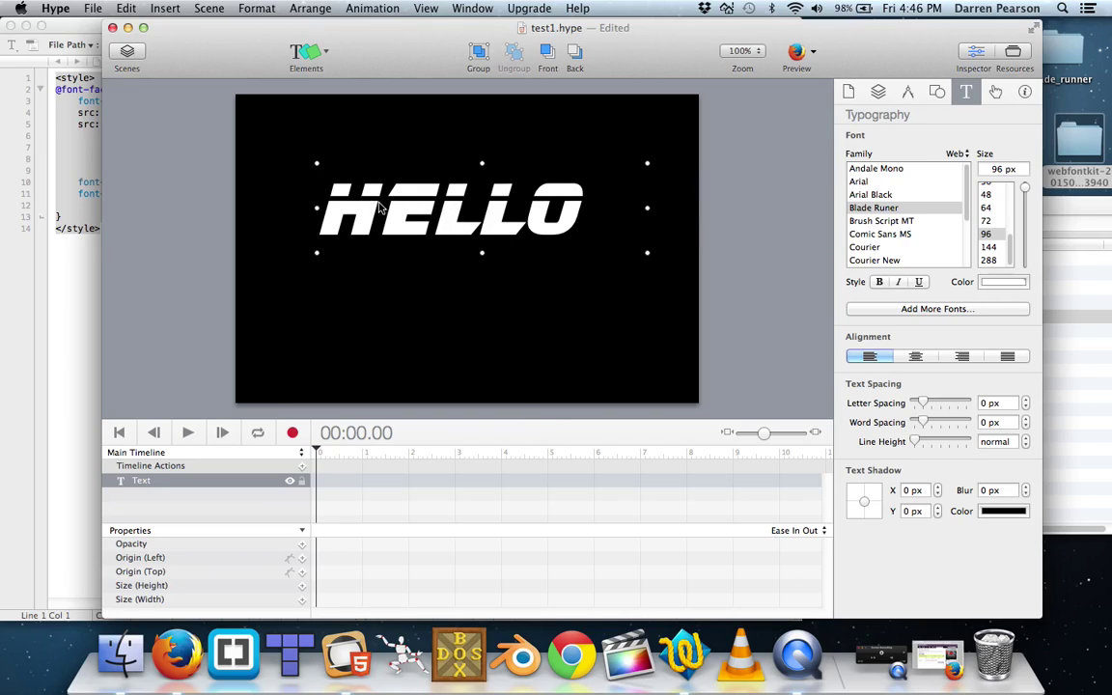
Colour the HELLO text cyan from the Colors panel.
{"action": "left_click", "coordinate": [991, 286]}
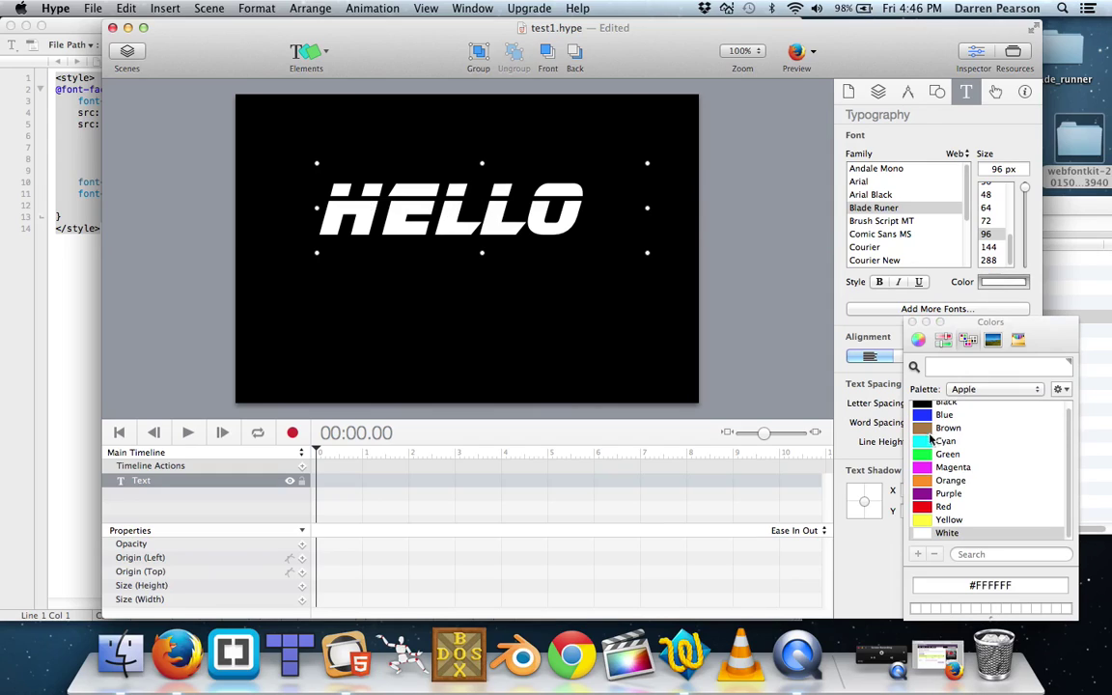
{"action": "left_click", "coordinate": [942, 508]}
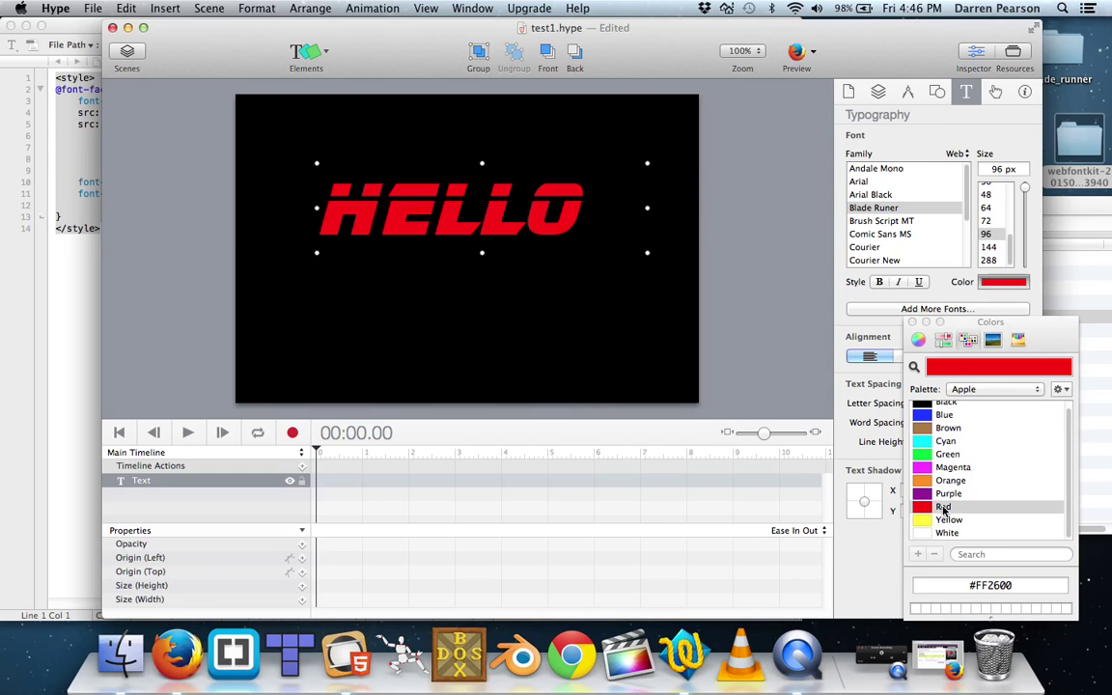
{"action": "left_click", "coordinate": [947, 430]}
{"action": "left_click", "coordinate": [946, 441]}
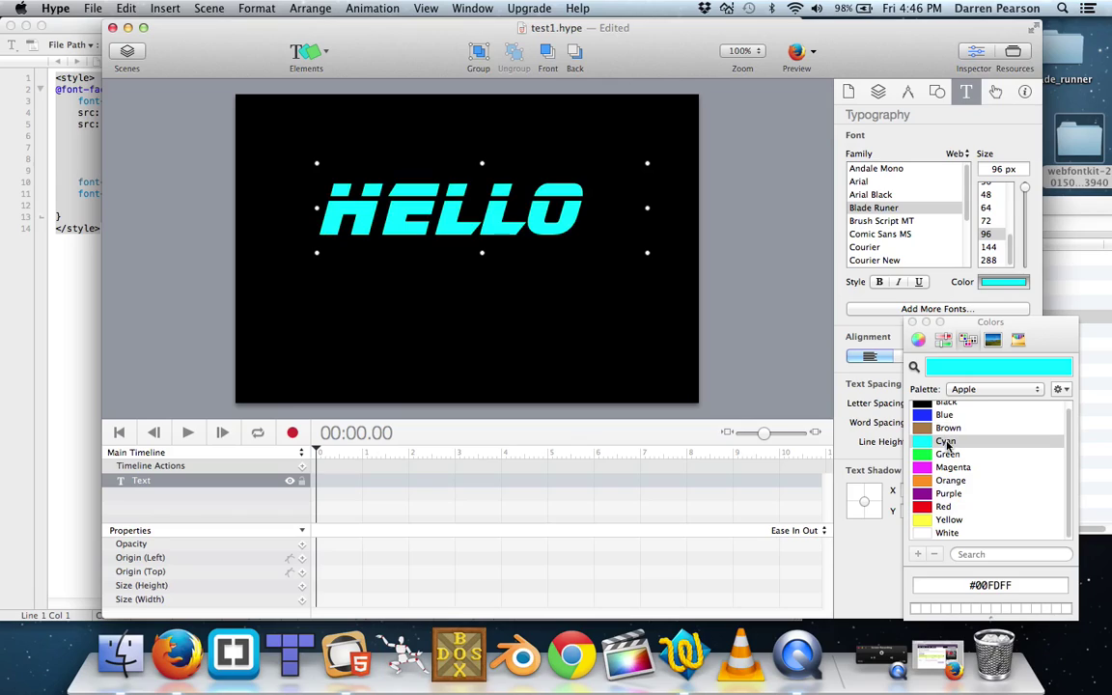
{"action": "left_click", "coordinate": [912, 323]}
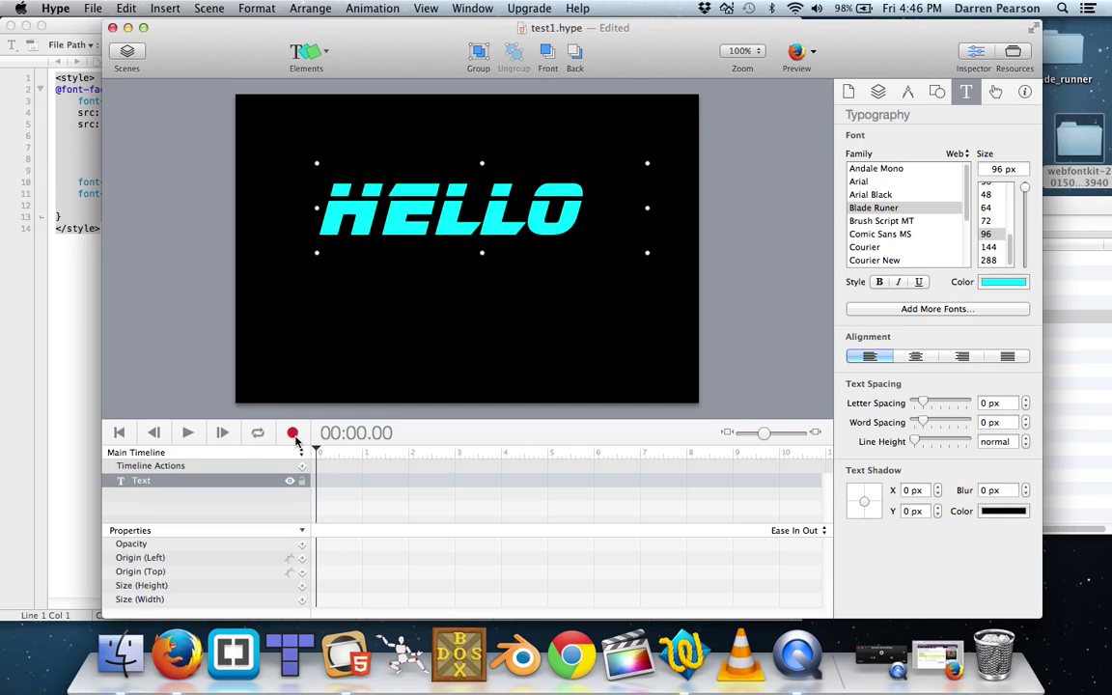
Record HELLO starting off-stage left at 0 s and sliding onto the stage by 1 s.
{"action": "left_click", "coordinate": [295, 435]}
{"action": "left_click_drag", "start_coordinate": [470, 219], "coordinate": [265, 258]}
{"action": "left_click_drag", "start_coordinate": [316, 452], "coordinate": [363, 456]}
{"action": "left_click_drag", "start_coordinate": [275, 260], "coordinate": [596, 253]}
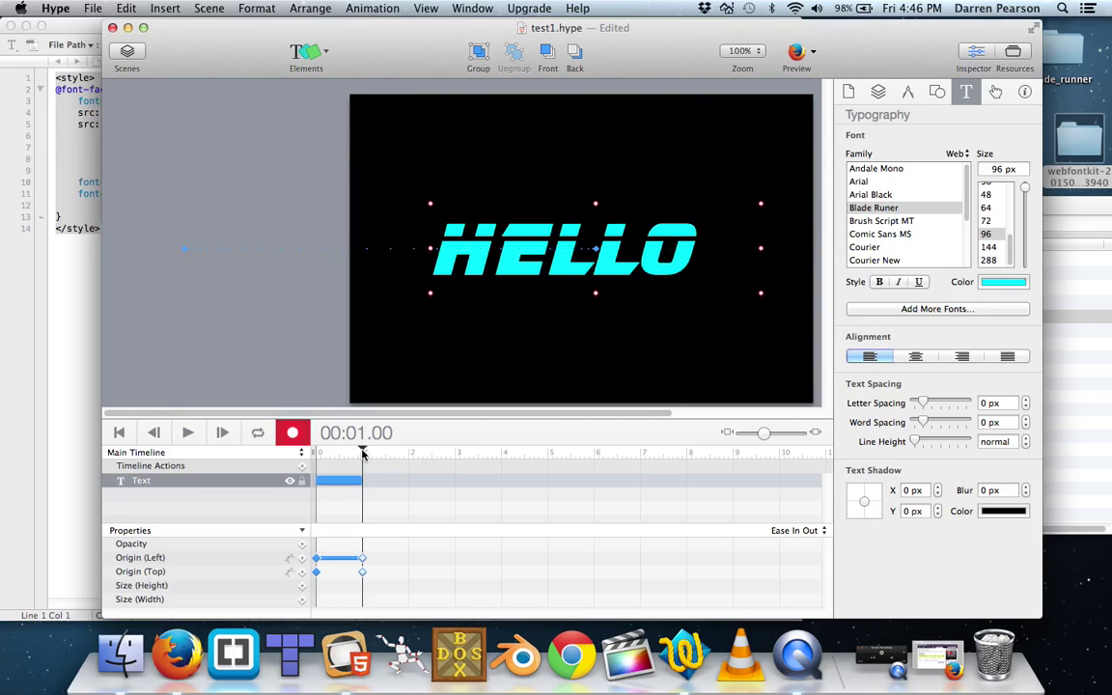
Hold HELLO in place until 4 s, then move it off-stage right at 5 s.
{"action": "left_click_drag", "start_coordinate": [363, 454], "coordinate": [501, 455]}
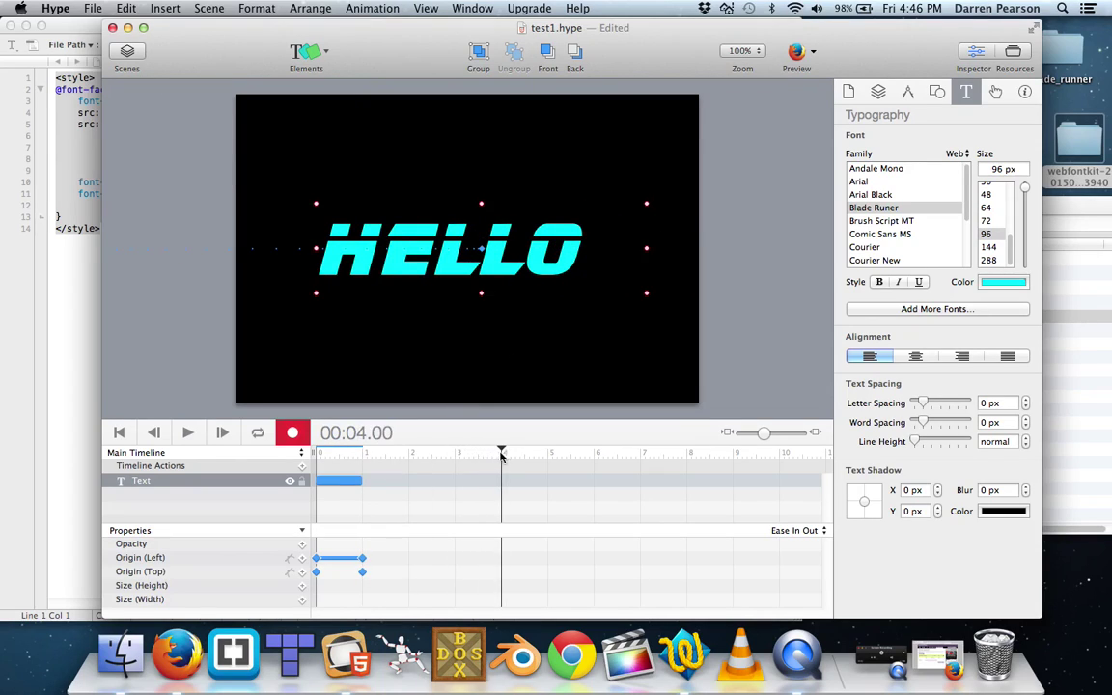
{"action": "left_click", "coordinate": [302, 572]}
{"action": "left_click", "coordinate": [302, 558]}
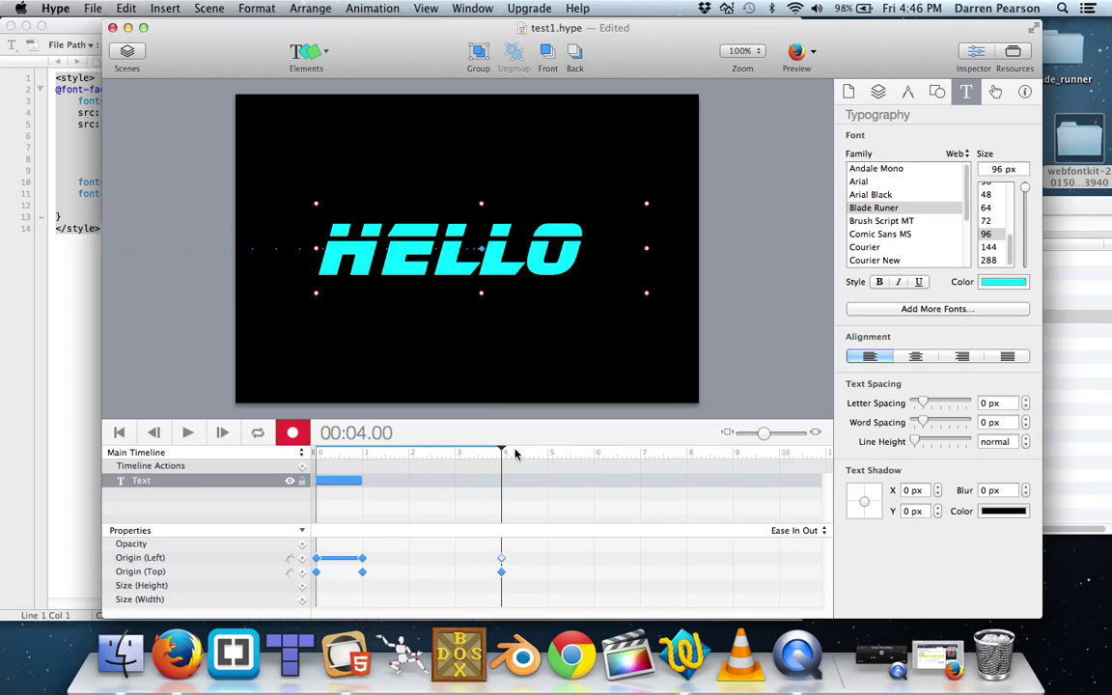
{"action": "left_click_drag", "start_coordinate": [501, 454], "coordinate": [547, 457]}
{"action": "left_click", "coordinate": [446, 248]}
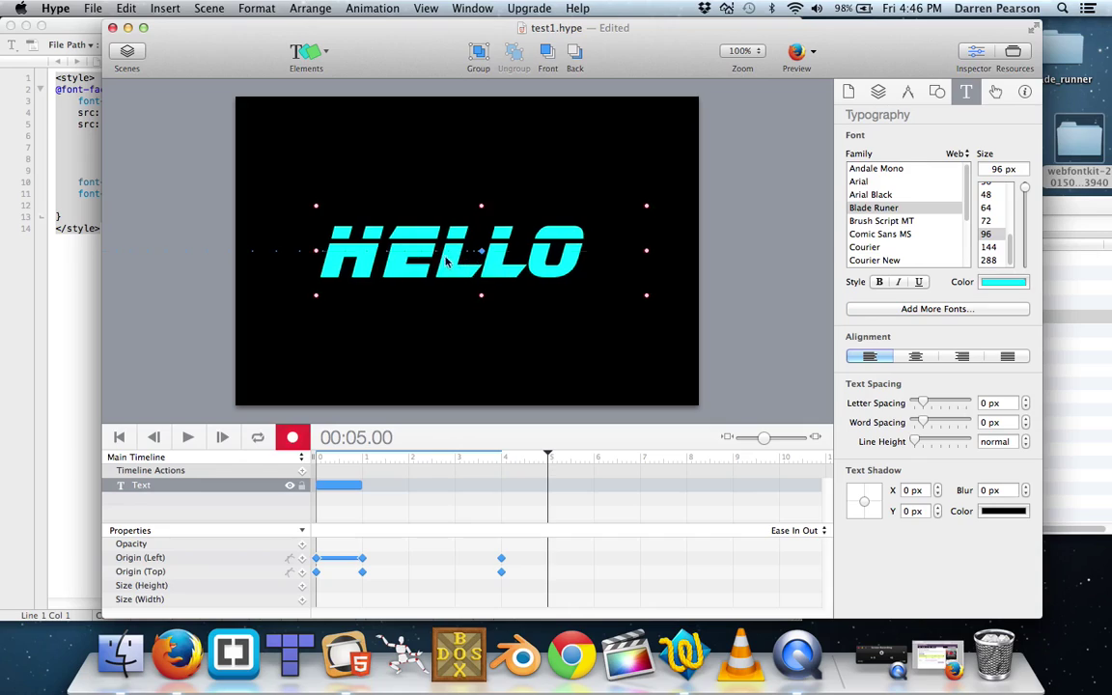
{"action": "left_click_drag", "start_coordinate": [441, 259], "coordinate": [808, 262]}
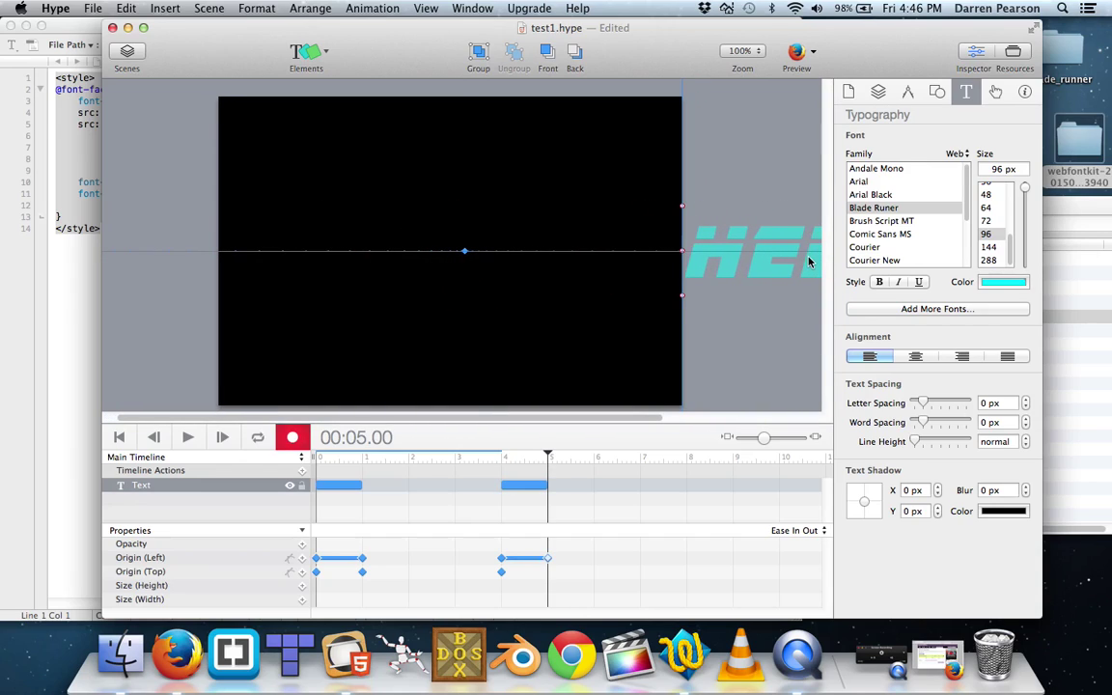
Save test1.hype, export it as HTML5 into a test1 folder, and minimise the window.
{"action": "left_click", "coordinate": [90, 9]}
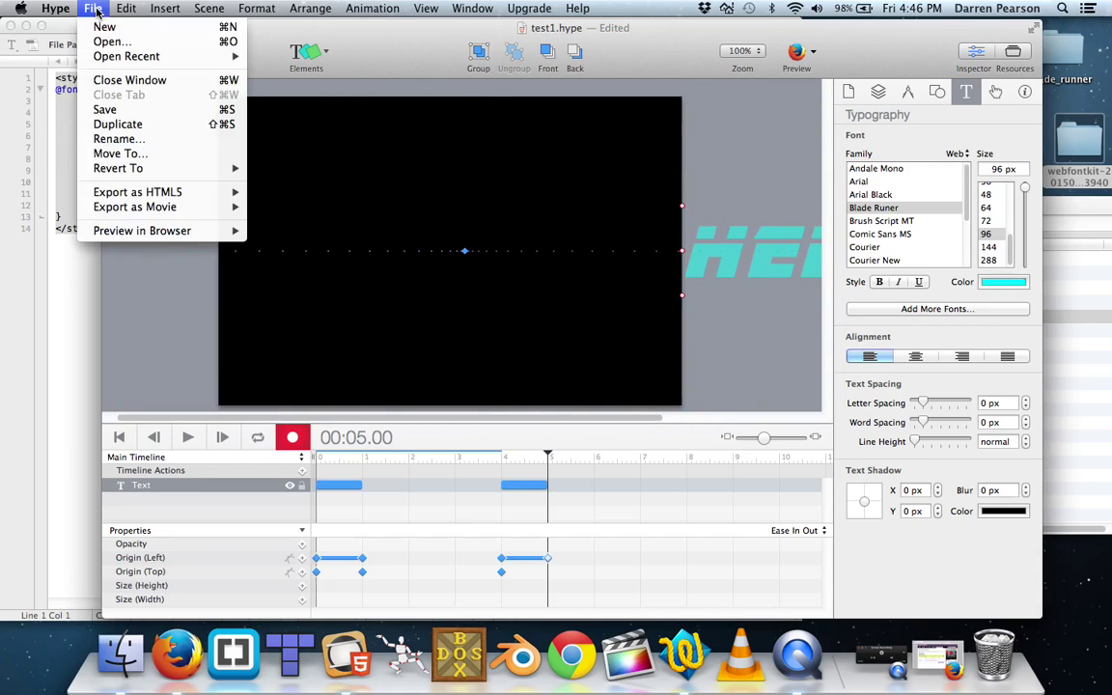
{"action": "left_click", "coordinate": [121, 112]}
{"action": "left_click", "coordinate": [83, 8]}
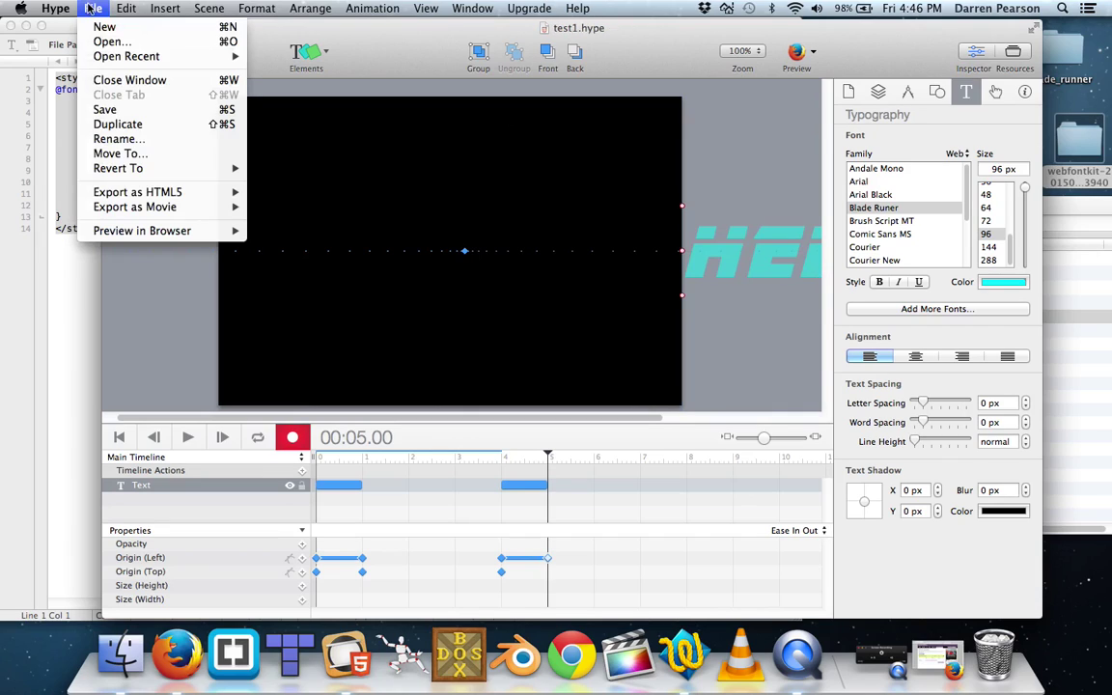
{"action": "mouse_move", "coordinate": [166, 192]}
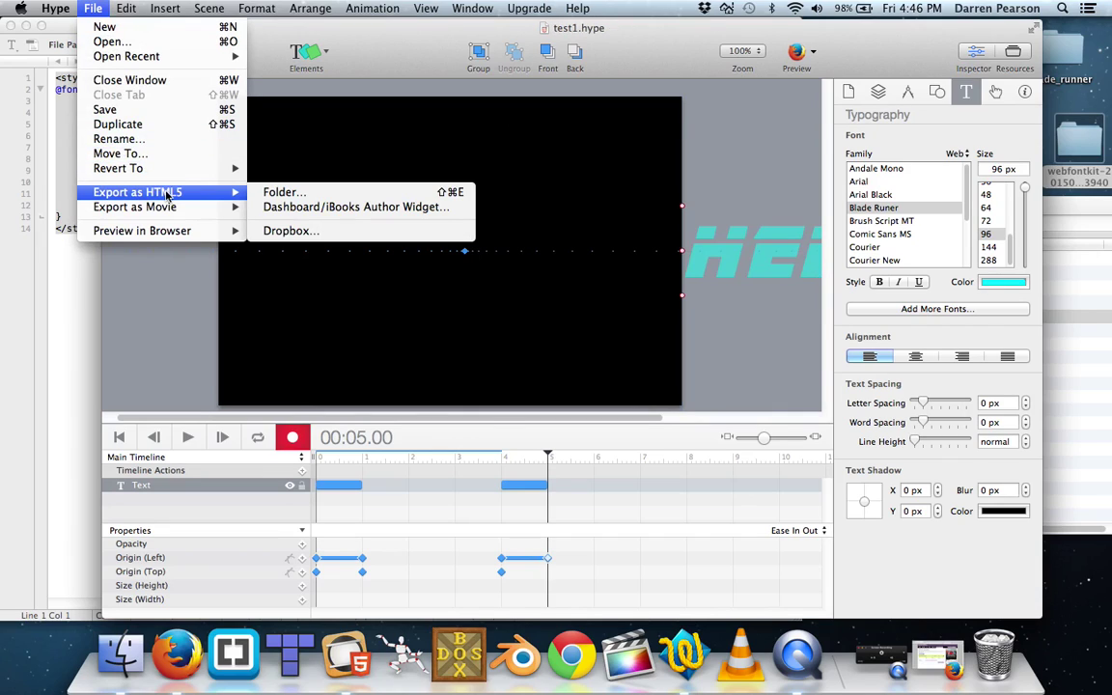
{"action": "left_click", "coordinate": [319, 193]}
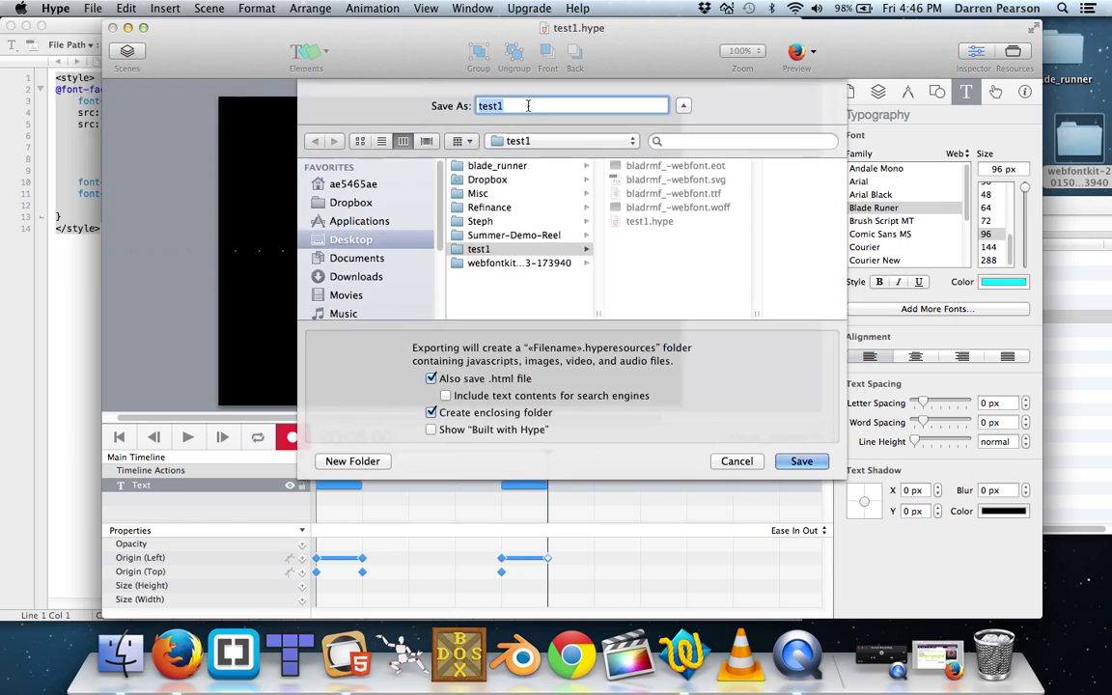
{"action": "left_click", "coordinate": [804, 462]}
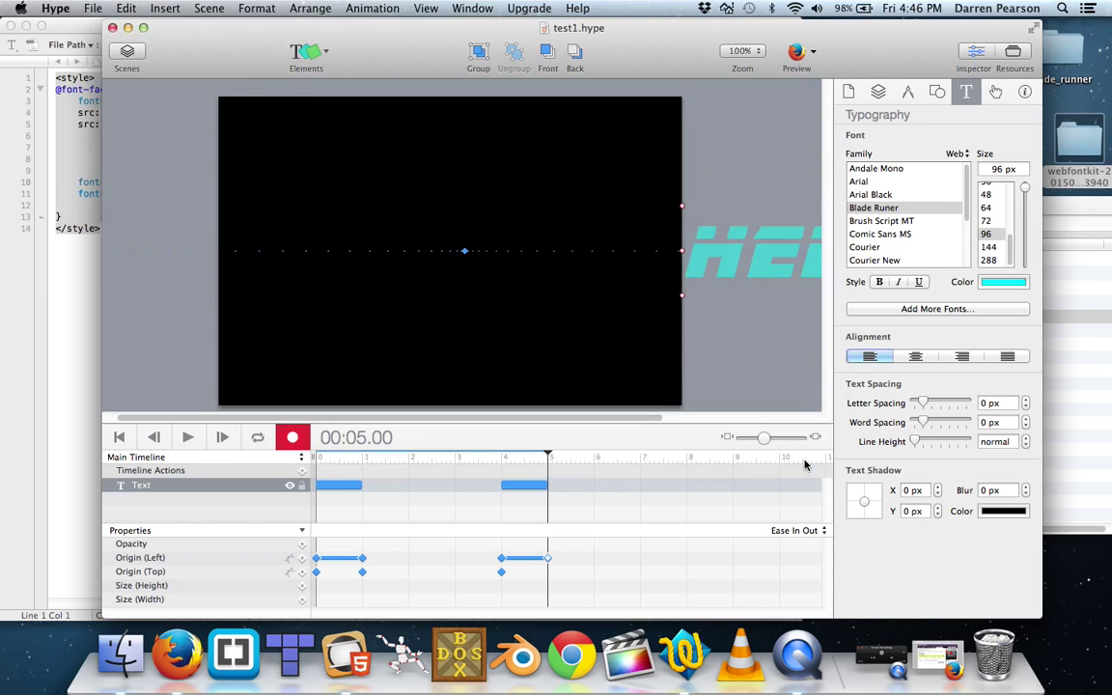
{"action": "left_click", "coordinate": [128, 28]}
Open the test1 folder on the desktop and its exported test1 subfolder.
{"action": "left_click", "coordinate": [25, 28]}
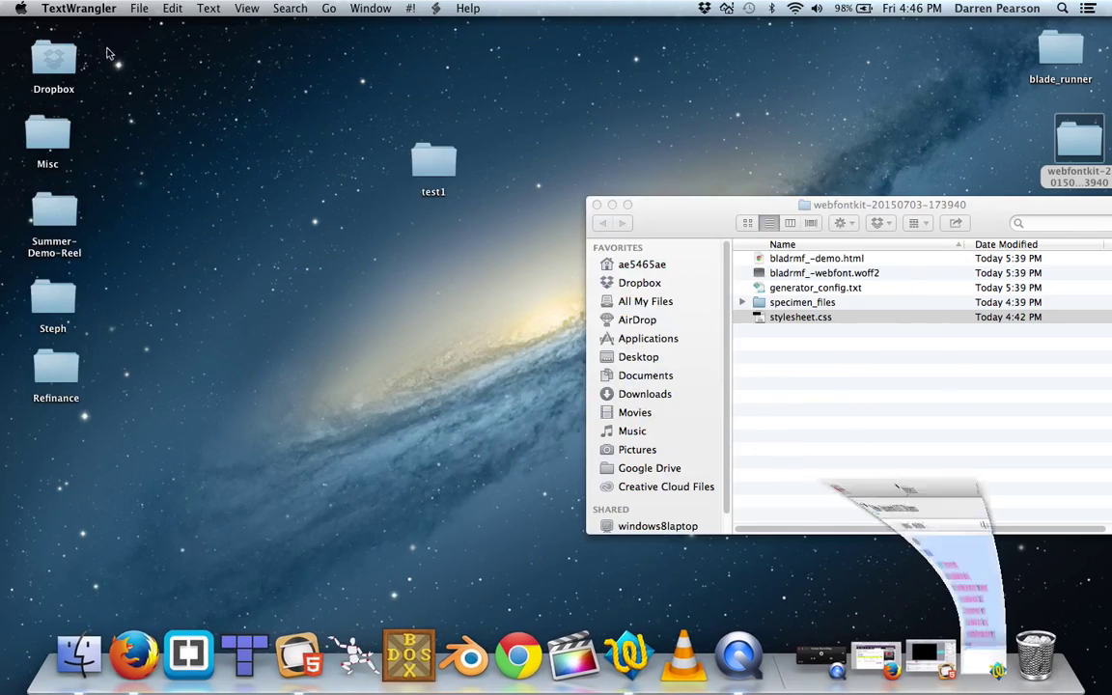
{"action": "double_click", "coordinate": [434, 162]}
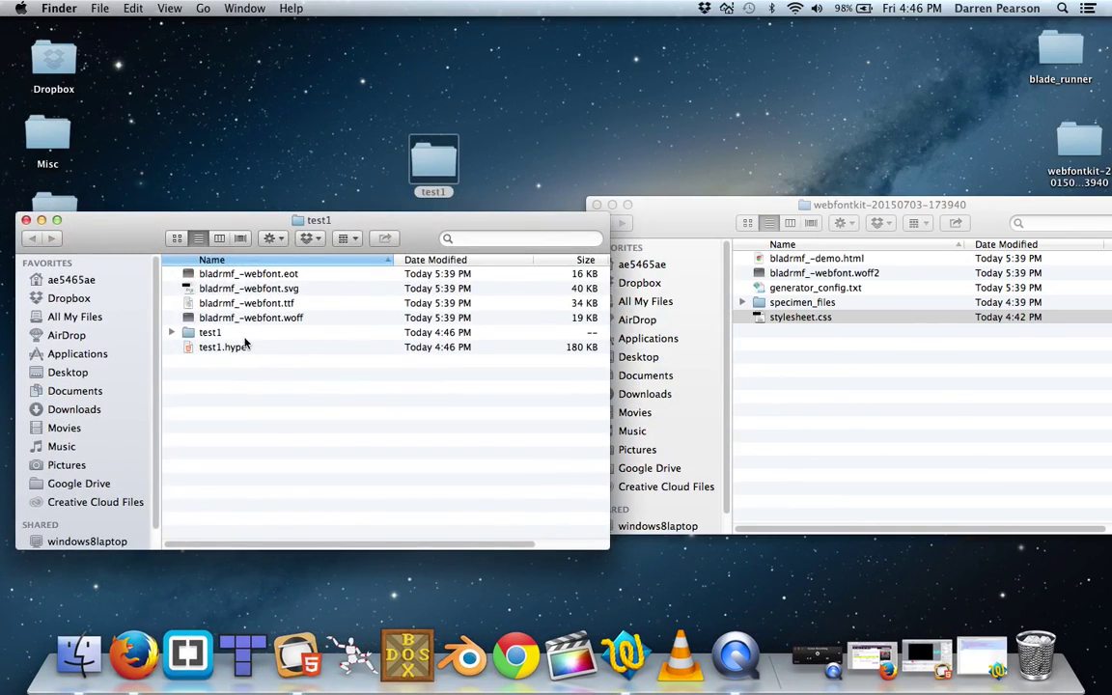
{"action": "double_click", "coordinate": [232, 332]}
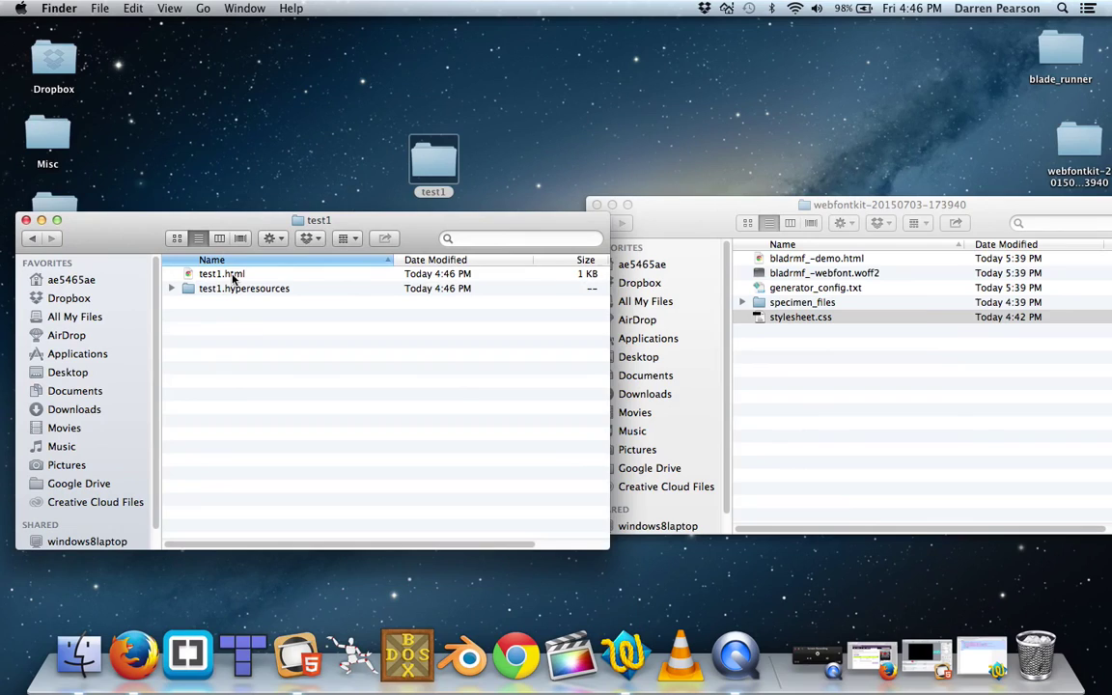
Preview test1.html in Chrome, then quit Chrome and restore test1.hype from the Dock.
{"action": "double_click", "coordinate": [233, 276]}
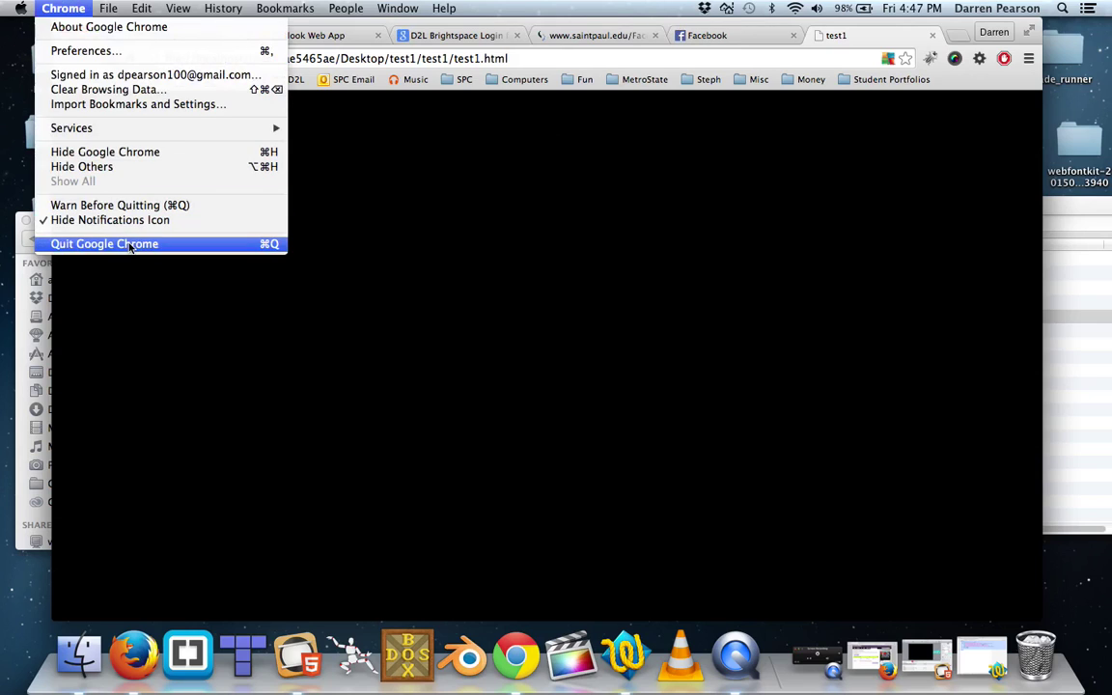
{"action": "left_click", "coordinate": [131, 244]}
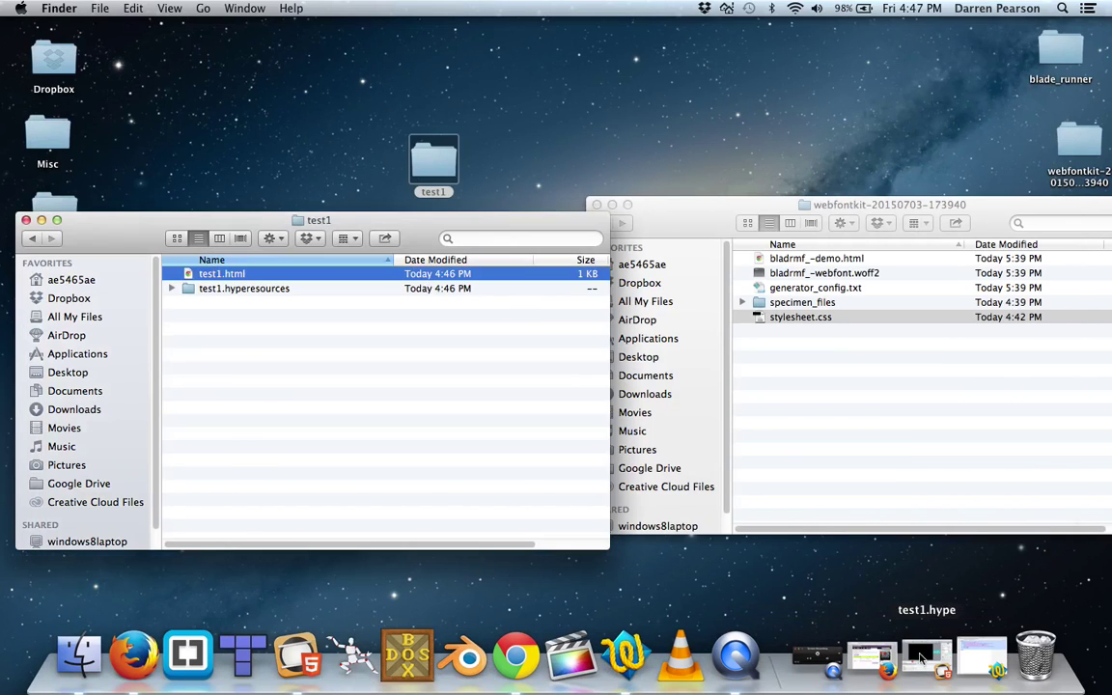
{"action": "left_click", "coordinate": [927, 661]}
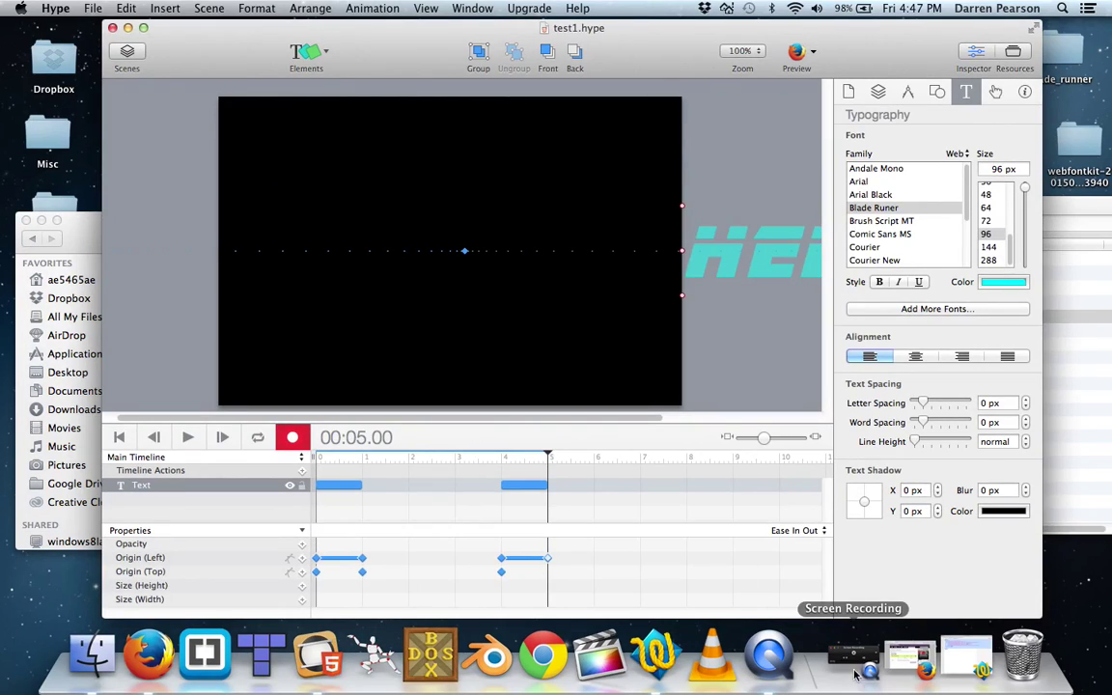